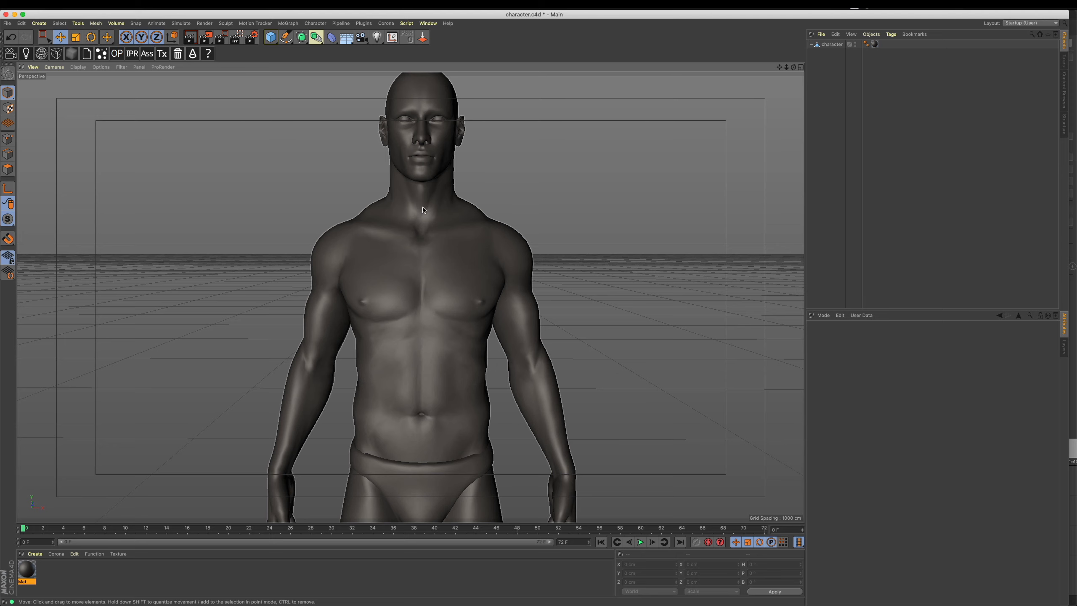
# Step: Switch to the browser and look through the Marvelous Designer home page, including its news, new features and artist showcase
pyautogui.keyDown('alt'); pyautogui.moveTo(405, 243); pyautogui.dragTo(405, 260); pyautogui.keyUp('alt')
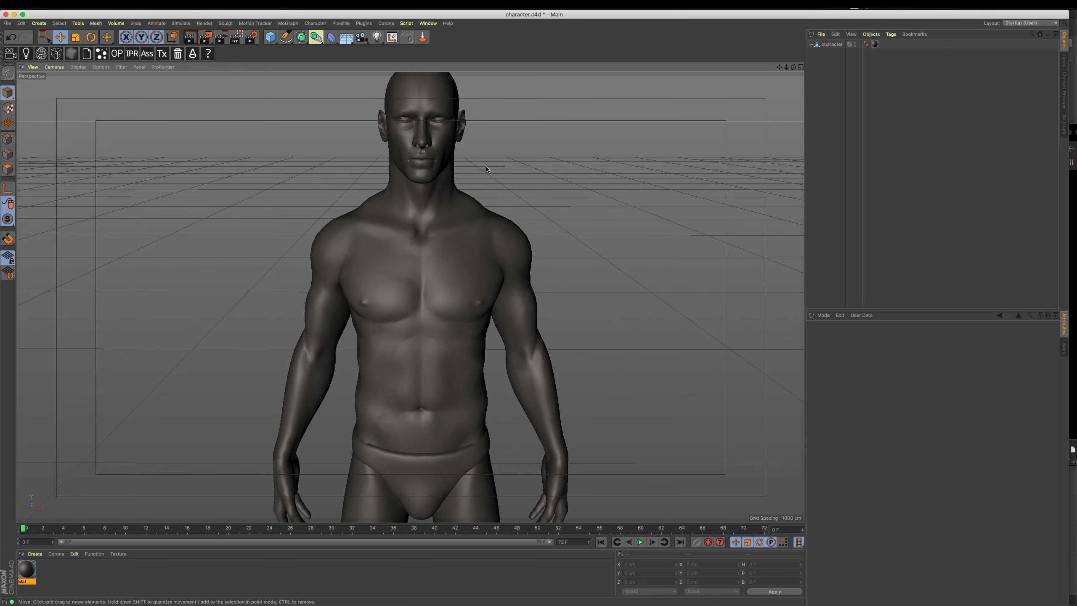
pyautogui.press('super+Tab')
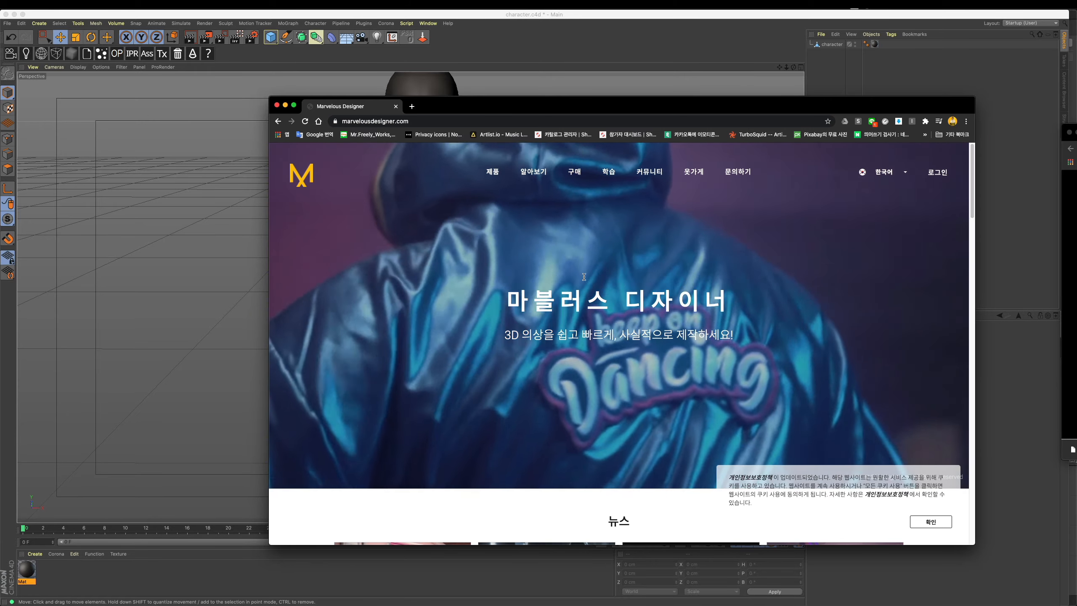
pyautogui.scroll(-5, 655, 322)
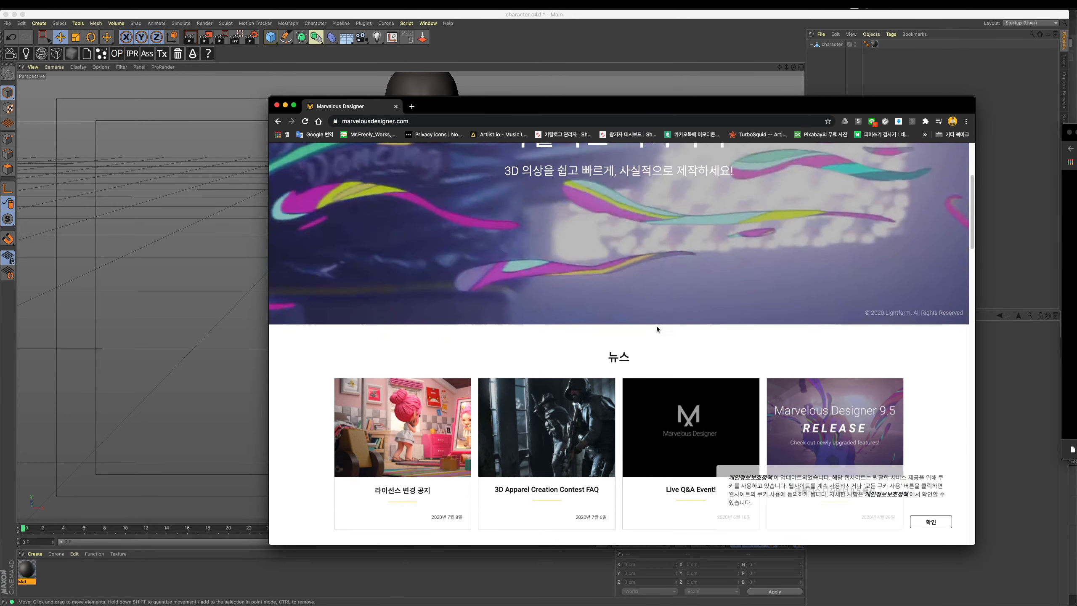
pyautogui.scroll(5, 653, 322)
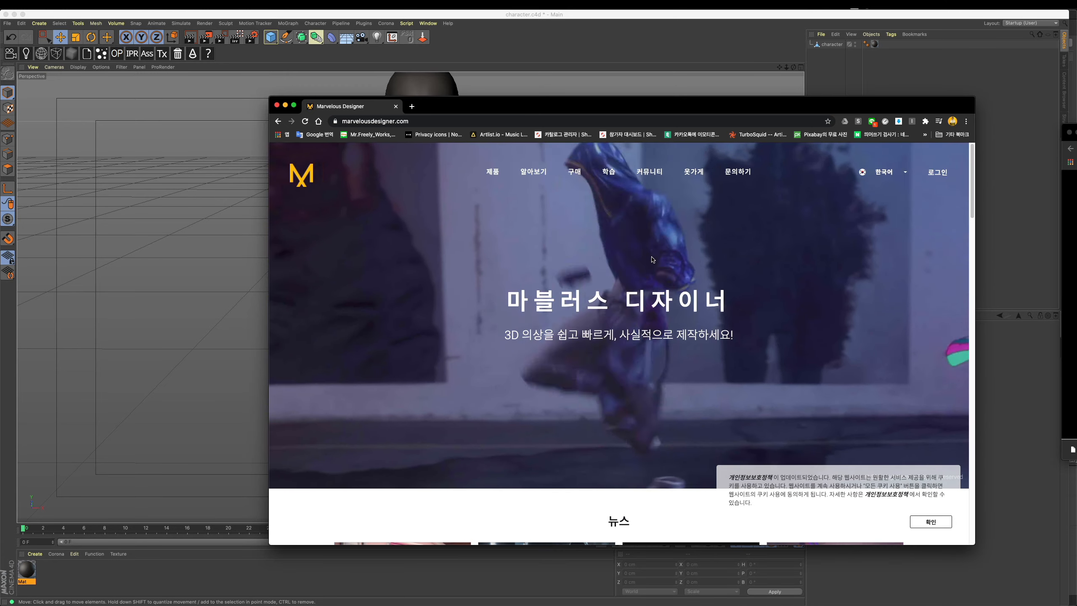
pyautogui.scroll(-5, 682, 388)
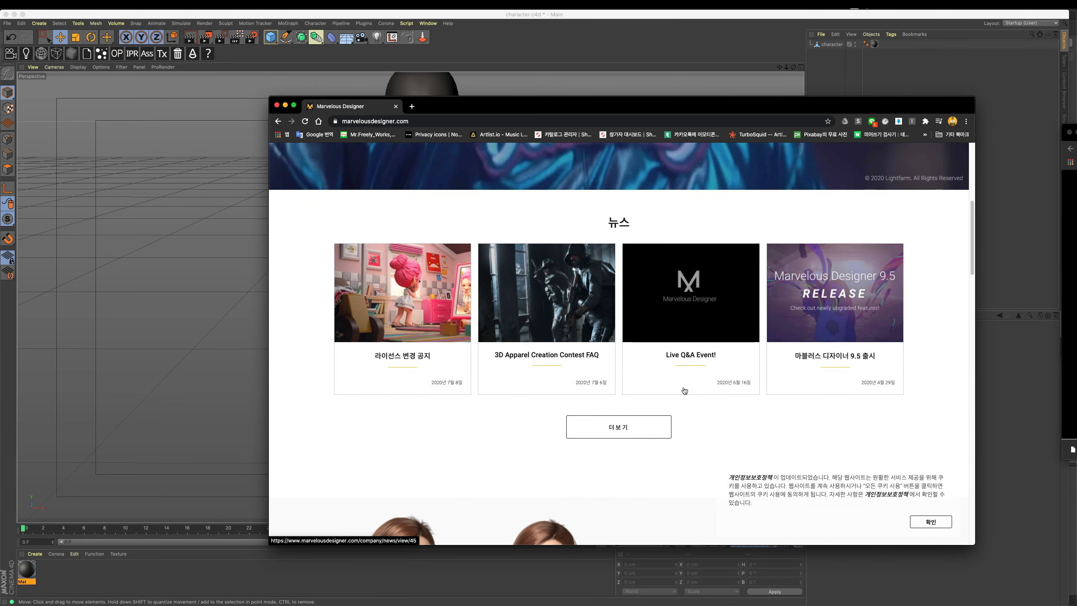
pyautogui.scroll(-5, 683, 389)
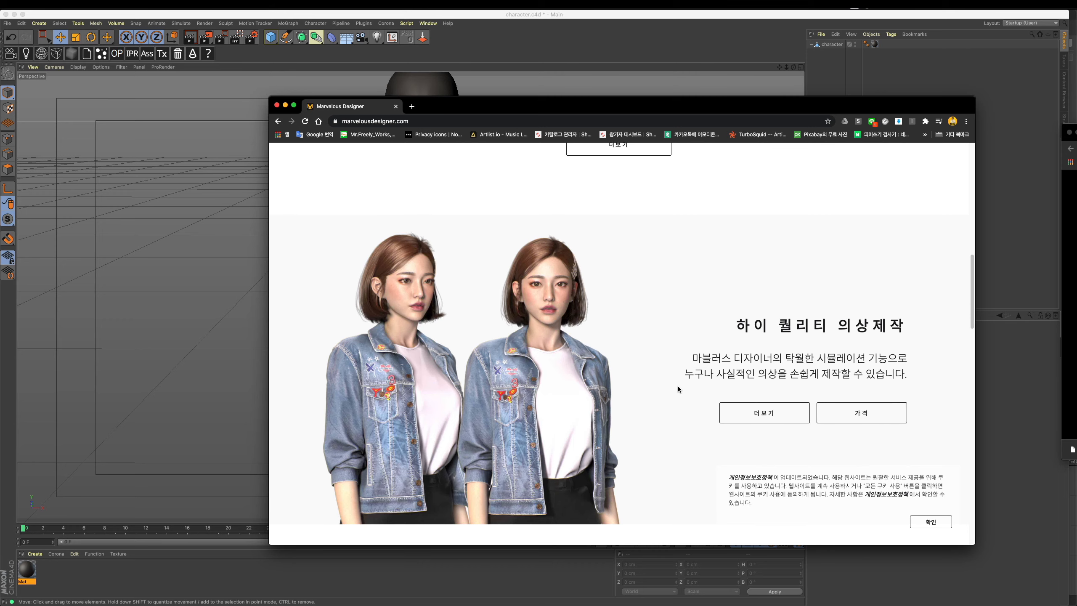
pyautogui.scroll(-2, 678, 386)
pyautogui.scroll(-3, 675, 385)
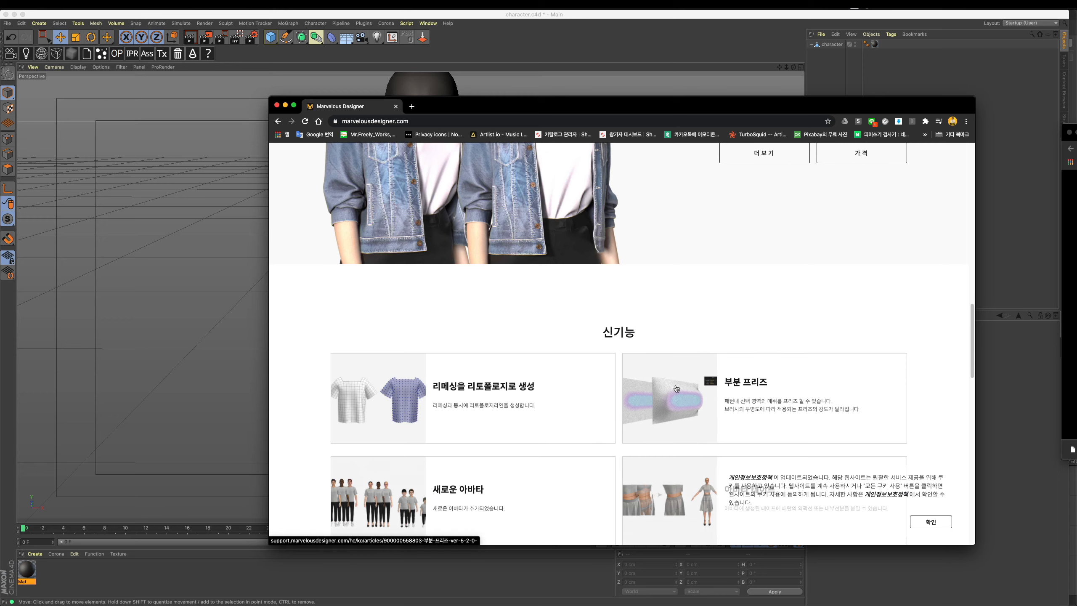
pyautogui.scroll(-4, 676, 386)
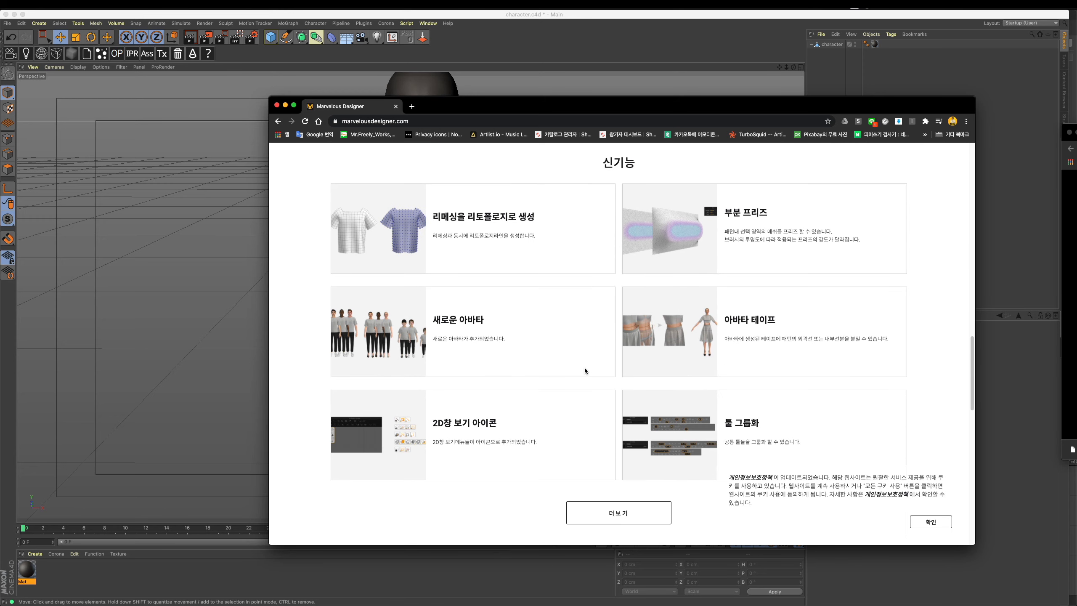
pyautogui.scroll(-10, 584, 369)
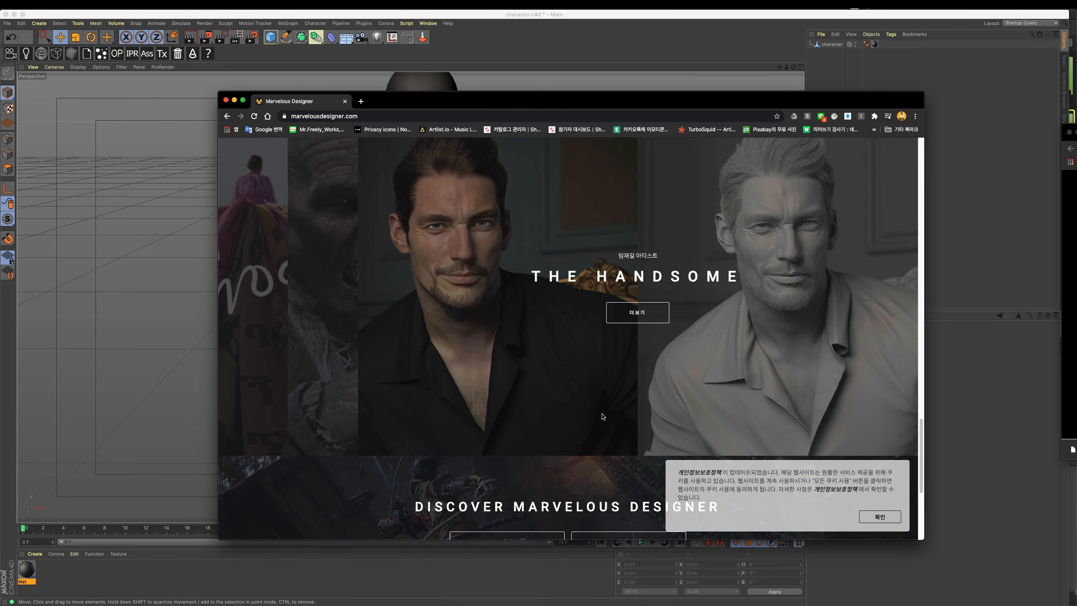
pyautogui.scroll(-5, 595, 461)
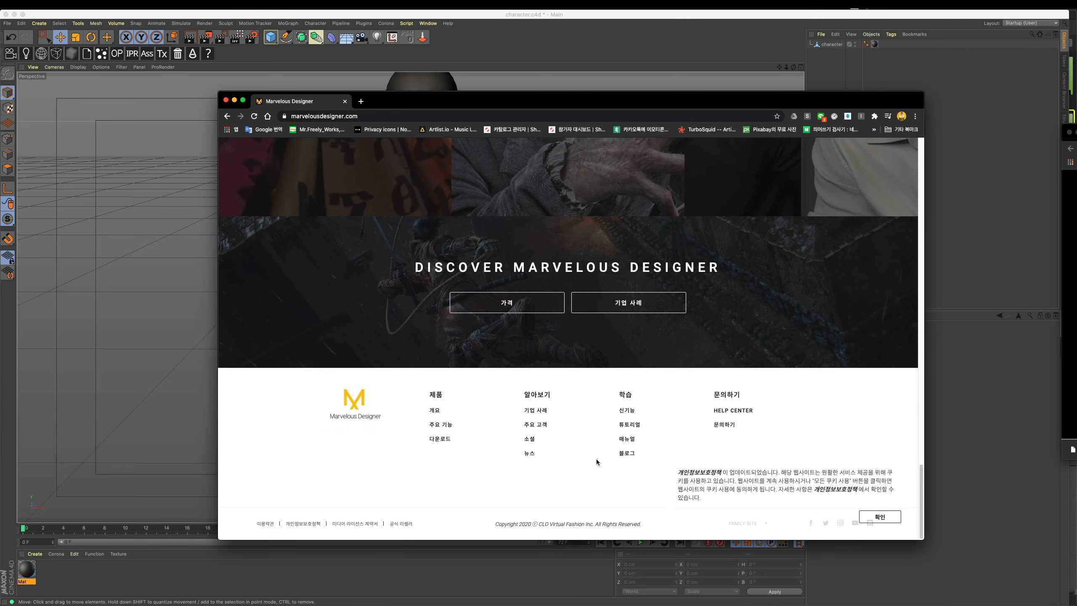
pyautogui.scroll(15, 596, 459)
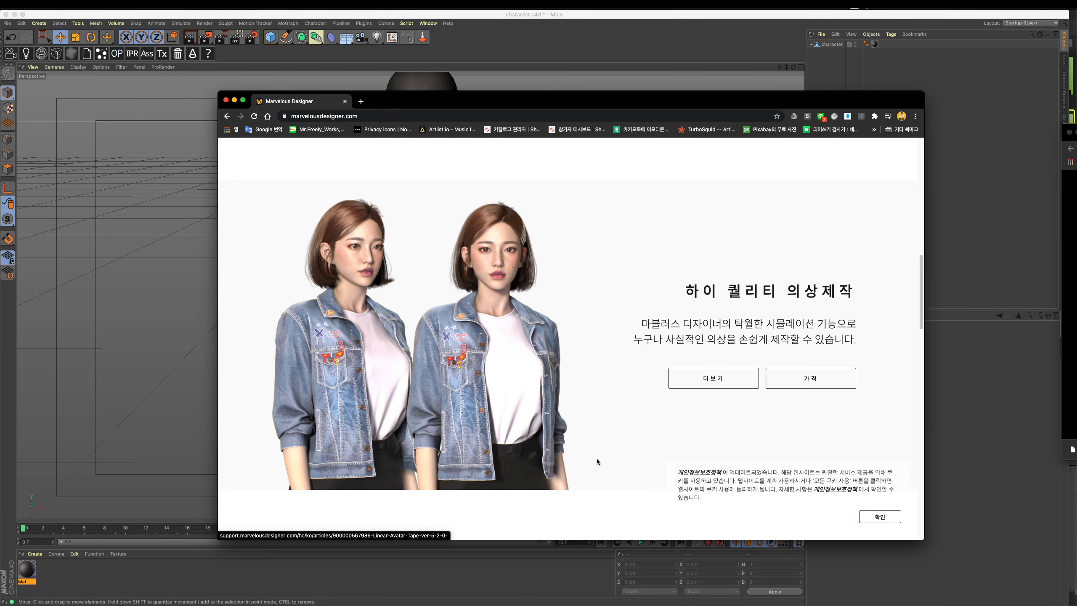
pyautogui.scroll(10, 597, 459)
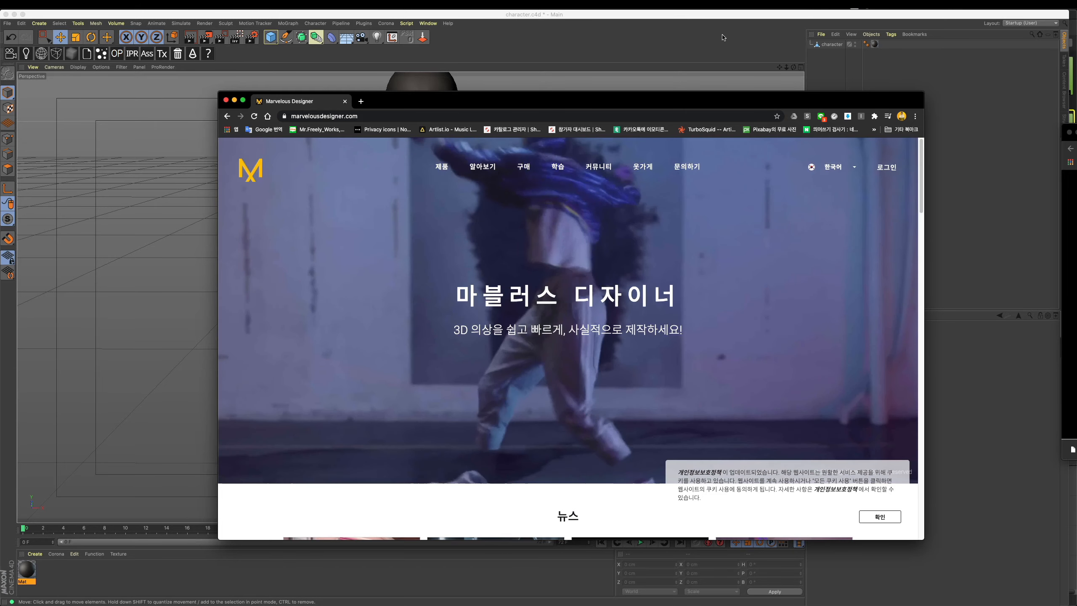
# Step: Switch back to Cinema 4D and, in the front view, draw a Pen spline over the character's left shoulder and sleeve, down the side and across the hem
pyautogui.click(722, 37)
pyautogui.keyDown('alt'); pyautogui.moveTo(425, 263); pyautogui.dragTo(399, 259); pyautogui.keyUp('alt')
pyautogui.middleClick(594, 391)
pyautogui.middleClick(593, 394)
pyautogui.keyDown('alt'); pyautogui.moveTo(390, 257); pyautogui.dragTo(600, 370, button='middle'); pyautogui.keyUp('alt')
pyautogui.keyDown('alt'); pyautogui.moveTo(484, 296); pyautogui.dragTo(500, 267, button='right'); pyautogui.keyUp('alt')
pyautogui.keyDown('alt'); pyautogui.moveTo(500, 267); pyautogui.dragTo(504, 331, button='middle'); pyautogui.keyUp('alt')
pyautogui.keyDown('alt'); pyautogui.moveTo(483, 270); pyautogui.dragTo(495, 272, button='right'); pyautogui.keyUp('alt')
pyautogui.keyDown('alt'); pyautogui.moveTo(495, 272); pyautogui.dragTo(459, 339, button='middle'); pyautogui.keyUp('alt')
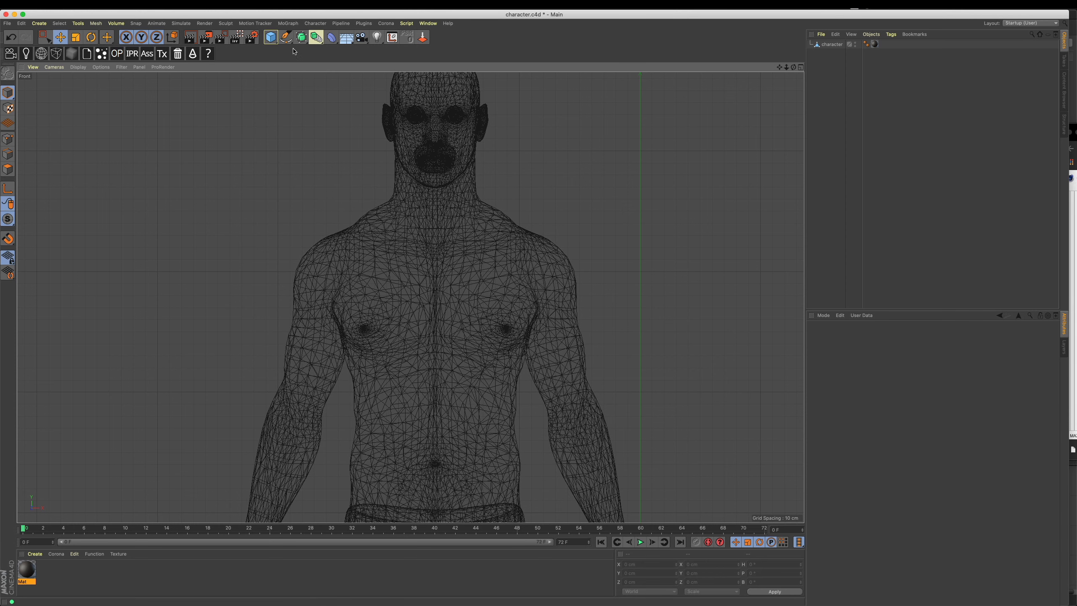
pyautogui.click(286, 37)
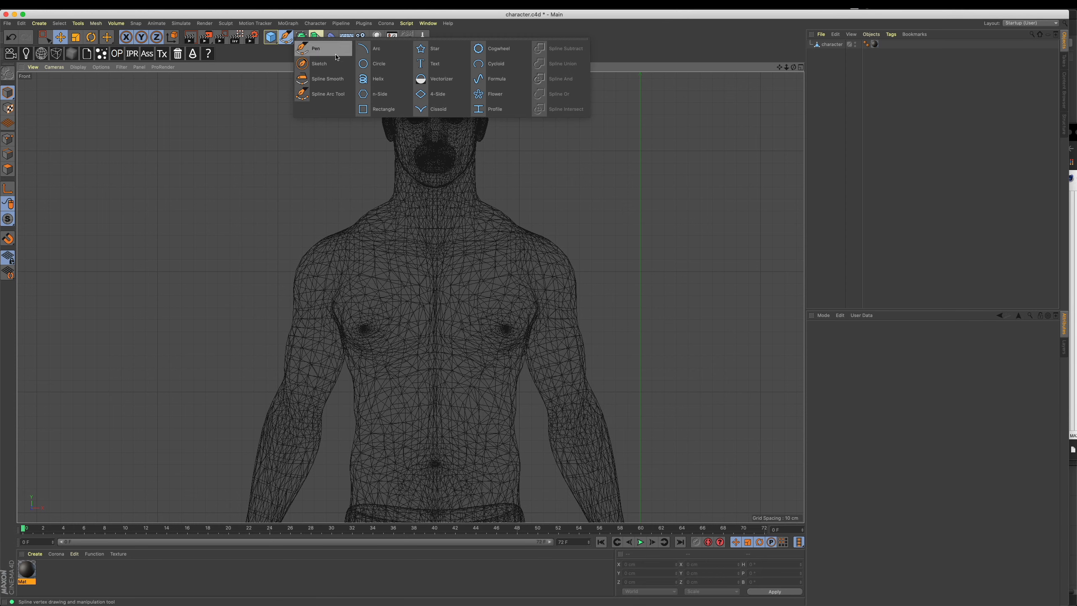
pyautogui.click(323, 47)
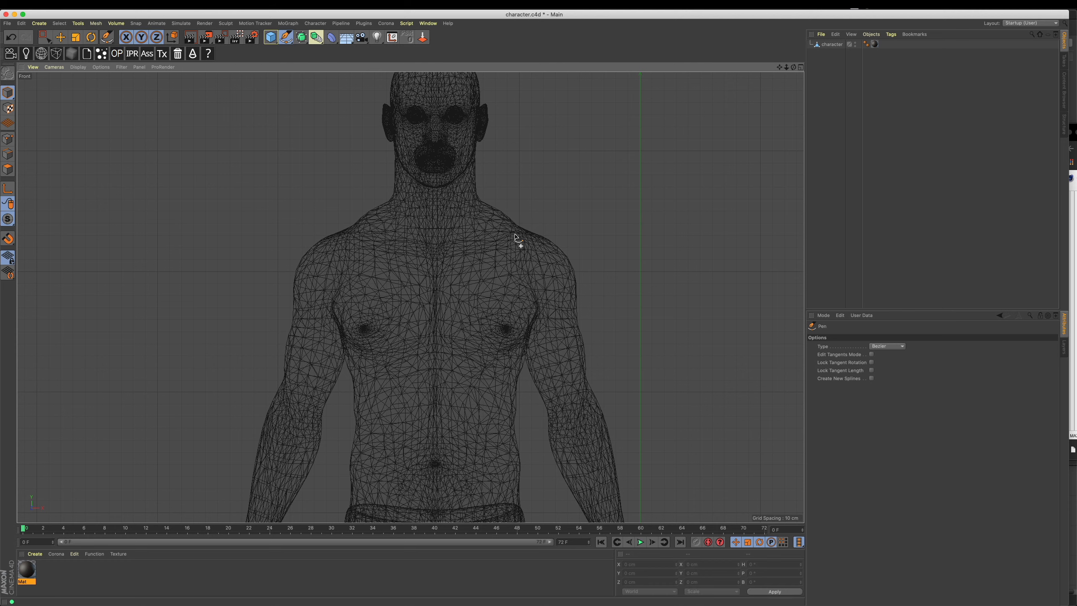
pyautogui.click(482, 196)
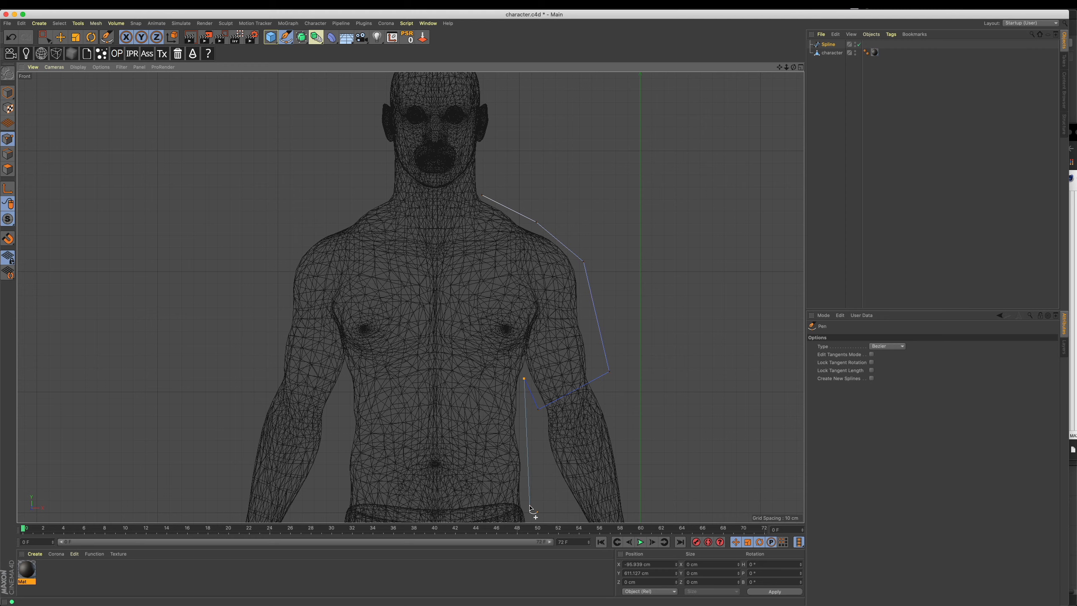
pyautogui.keyDown('alt'); pyautogui.moveTo(530, 500); pyautogui.dragTo(532, 381, button='middle'); pyautogui.keyUp('alt')
pyautogui.click(533, 437)
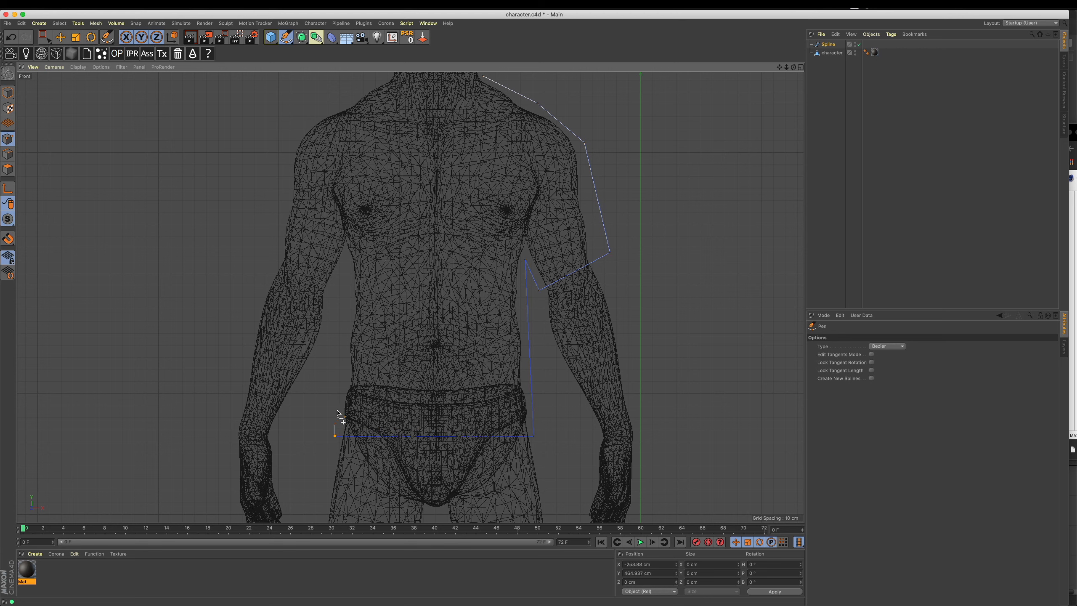
# Step: Continue the spline up the opposite side, around the other sleeve and shoulder, and close it with a V-shaped neckline
pyautogui.click(349, 258)
pyautogui.click(254, 265)
pyautogui.keyDown('alt'); pyautogui.moveTo(302, 143); pyautogui.dragTo(300, 239, button='middle'); pyautogui.keyUp('alt')
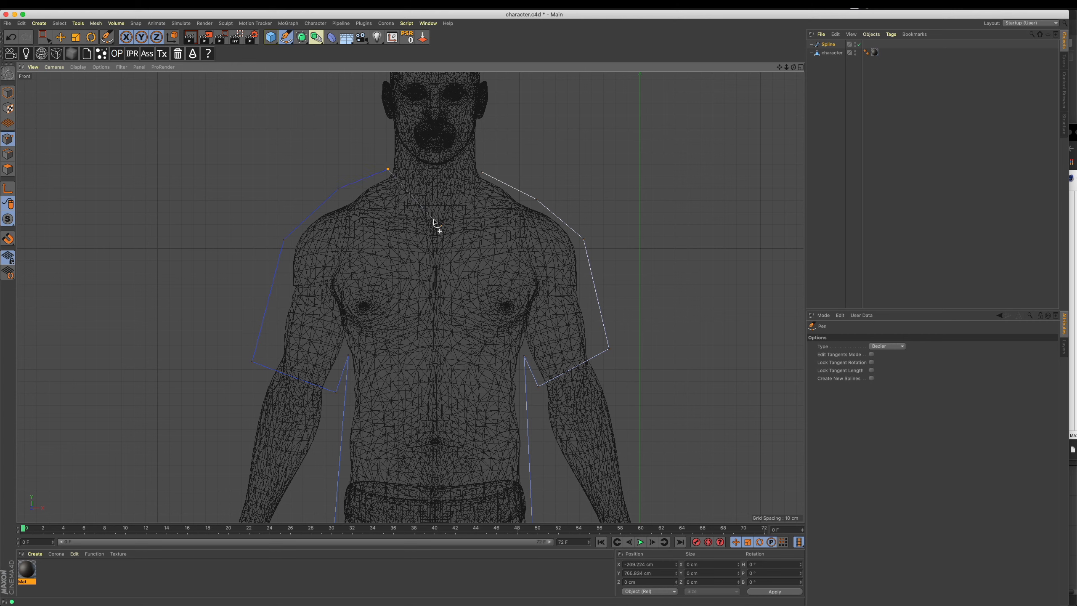
pyautogui.click(484, 173)
pyautogui.middleClick(400, 192)
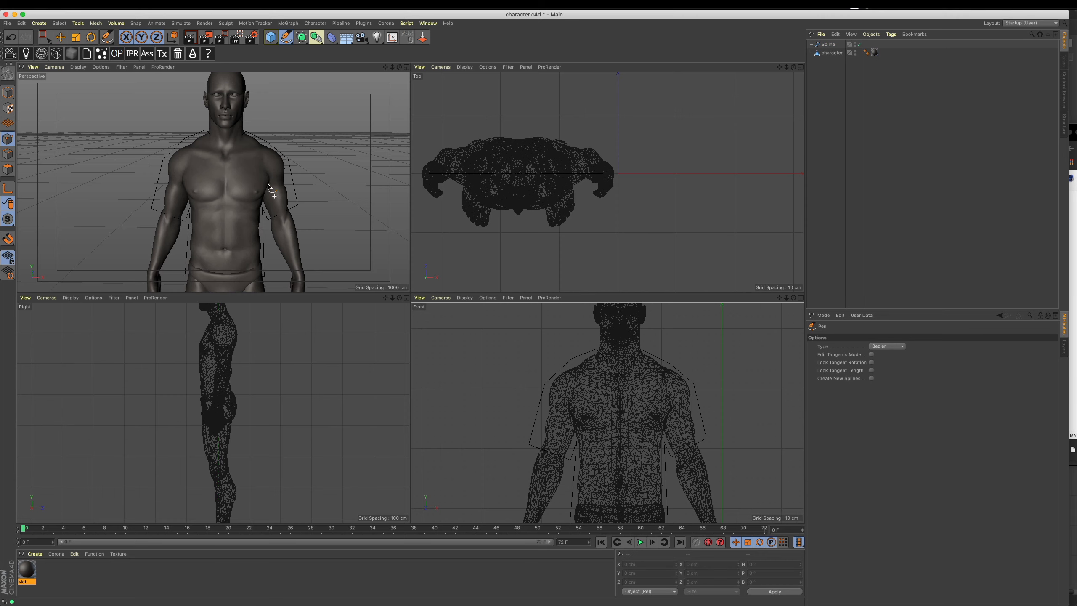
# Step: Select the shirt-shaped spline in Model mode and center its axis on the outline
pyautogui.middleClick(278, 201)
pyautogui.keyDown('alt'); pyautogui.moveTo(392, 257); pyautogui.dragTo(410, 278); pyautogui.keyUp('alt')
pyautogui.click(62, 39)
pyautogui.click(8, 93)
pyautogui.click(828, 44)
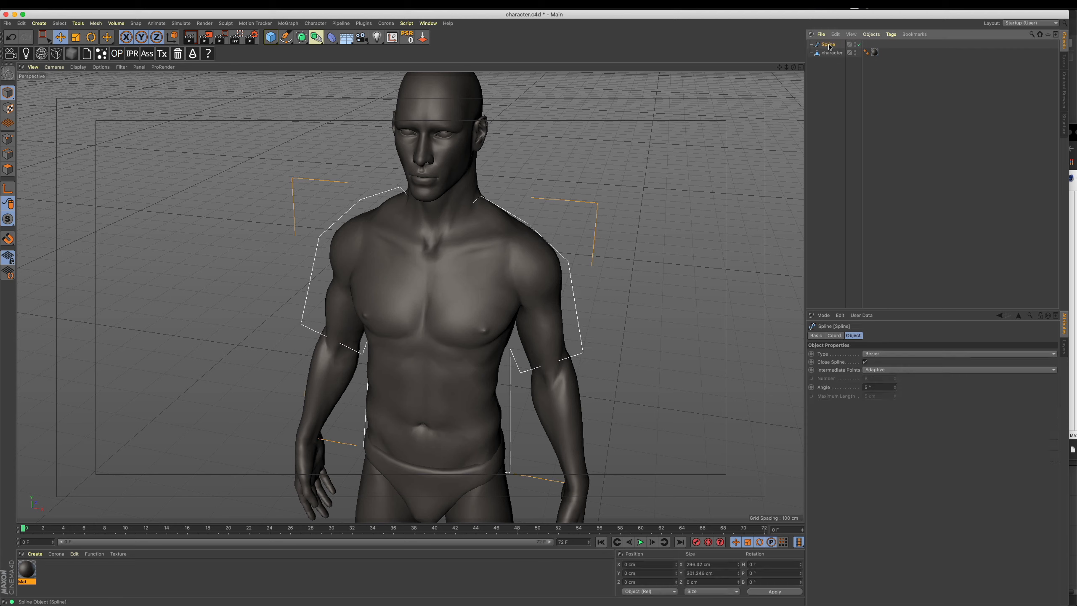
pyautogui.keyDown('alt'); pyautogui.moveTo(462, 293); pyautogui.dragTo(493, 297); pyautogui.keyUp('alt')
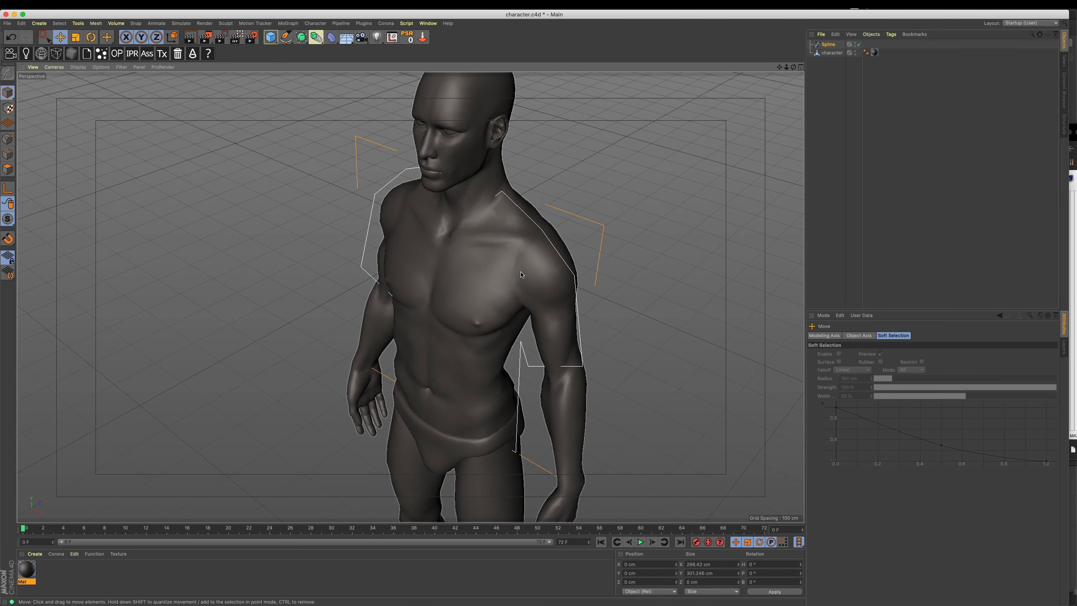
pyautogui.keyDown('alt'); pyautogui.moveTo(500, 246); pyautogui.dragTo(500, 242); pyautogui.keyUp('alt')
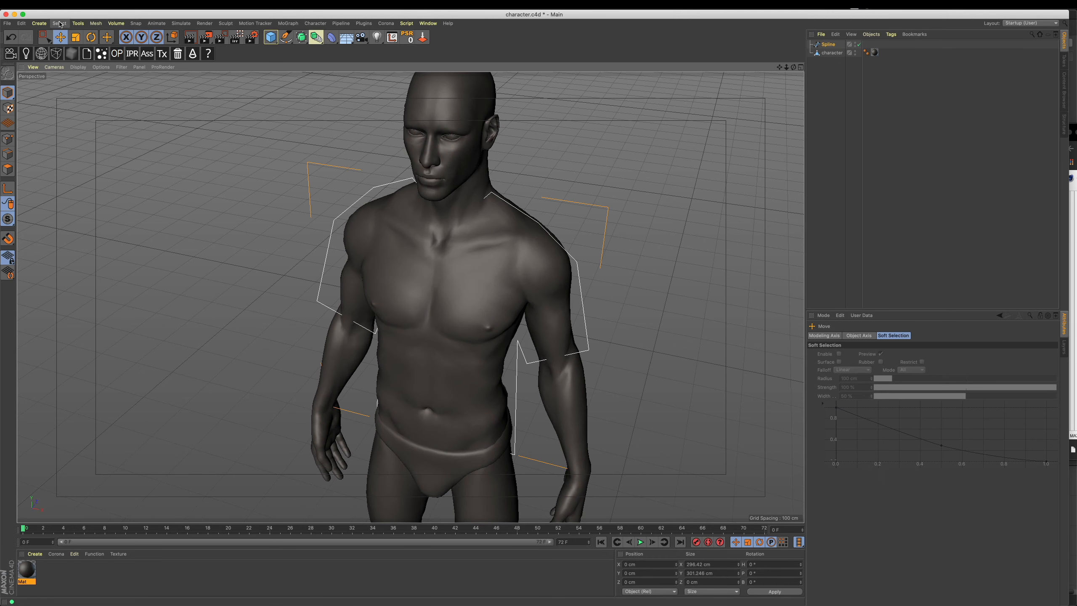
pyautogui.click(78, 23)
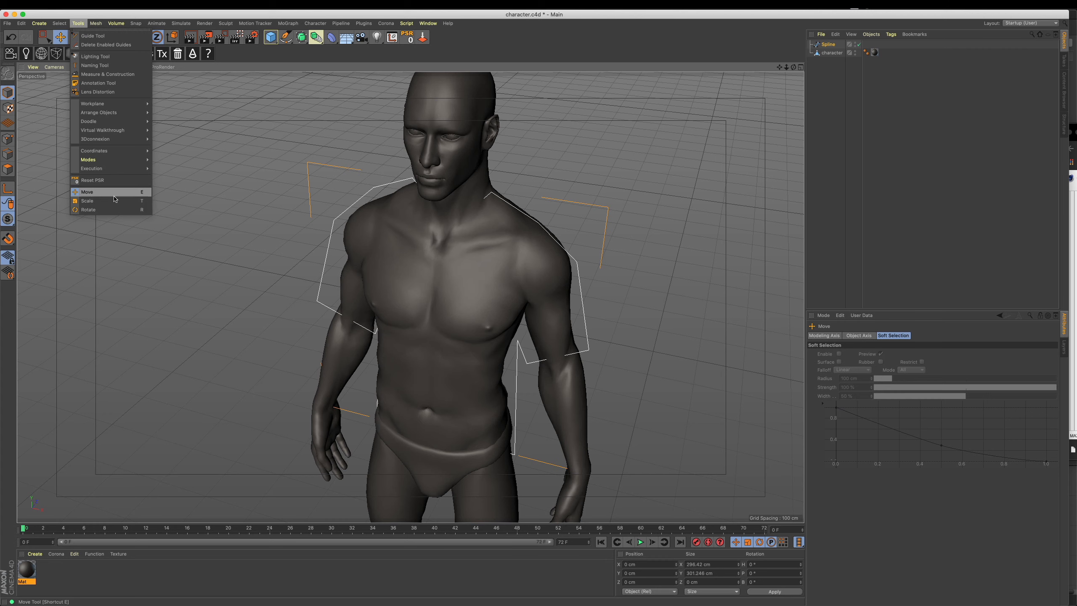
pyautogui.moveTo(97, 28)
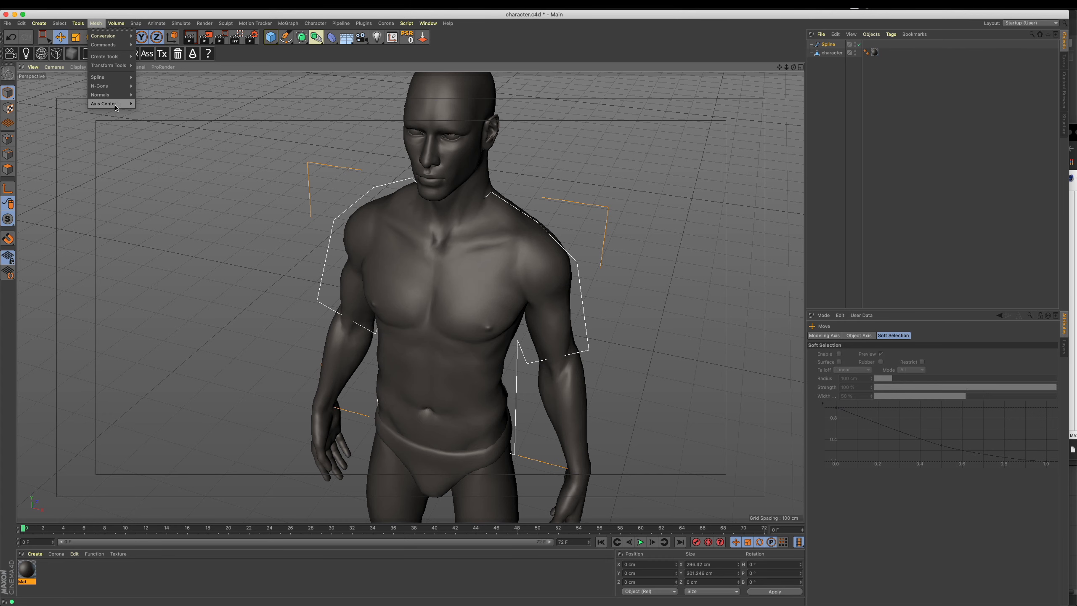
pyautogui.click(155, 103)
# Step: Move the shirt spline forward along Z to about -70 cm, in front of the character's chest
pyautogui.keyDown('alt'); pyautogui.moveTo(556, 237); pyautogui.dragTo(476, 311); pyautogui.keyUp('alt')
pyautogui.keyDown('alt'); pyautogui.moveTo(476, 311); pyautogui.dragTo(526, 269); pyautogui.keyUp('alt')
pyautogui.click(90, 49)
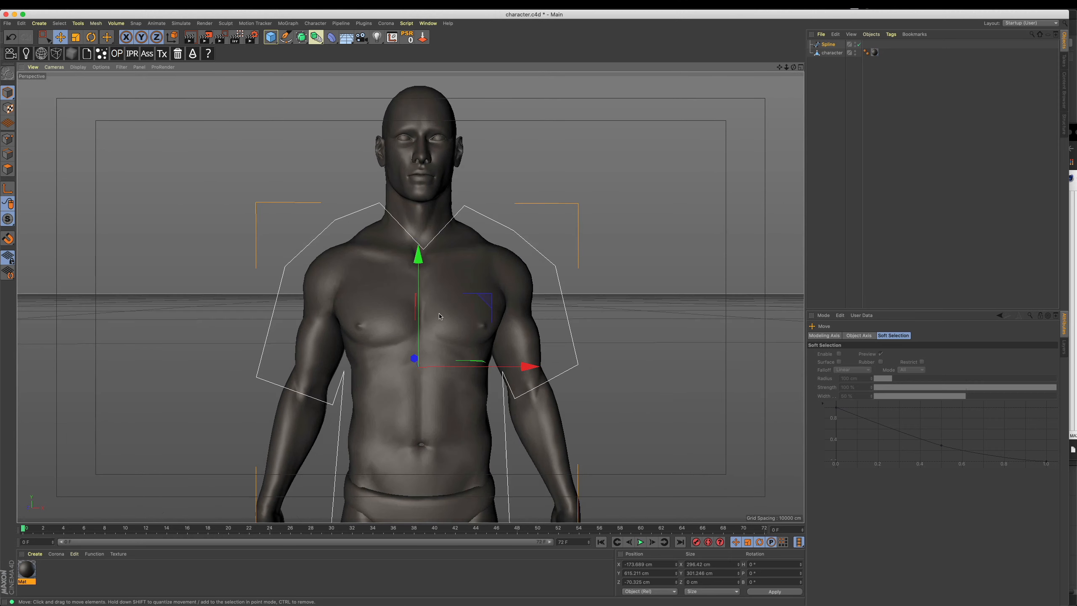
# Step: Place the shirt spline inside an Extrude generator and set its Z movement to 0 cm
pyautogui.middleClick(284, 230)
pyautogui.middleClick(564, 358)
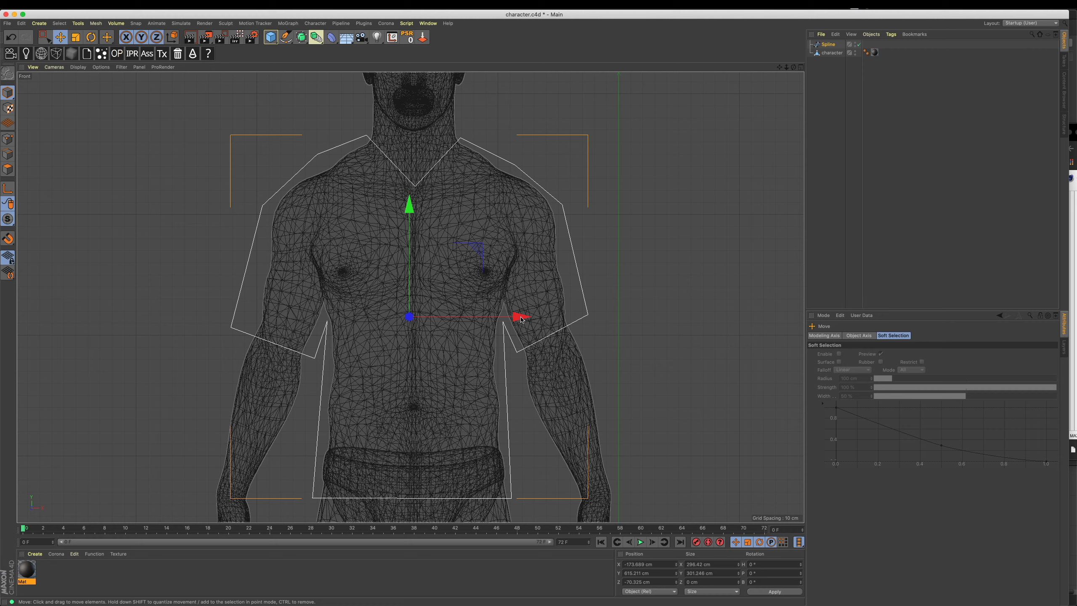
pyautogui.keyDown('alt'); pyautogui.moveTo(520, 317); pyautogui.dragTo(535, 329, button='middle'); pyautogui.keyUp('alt')
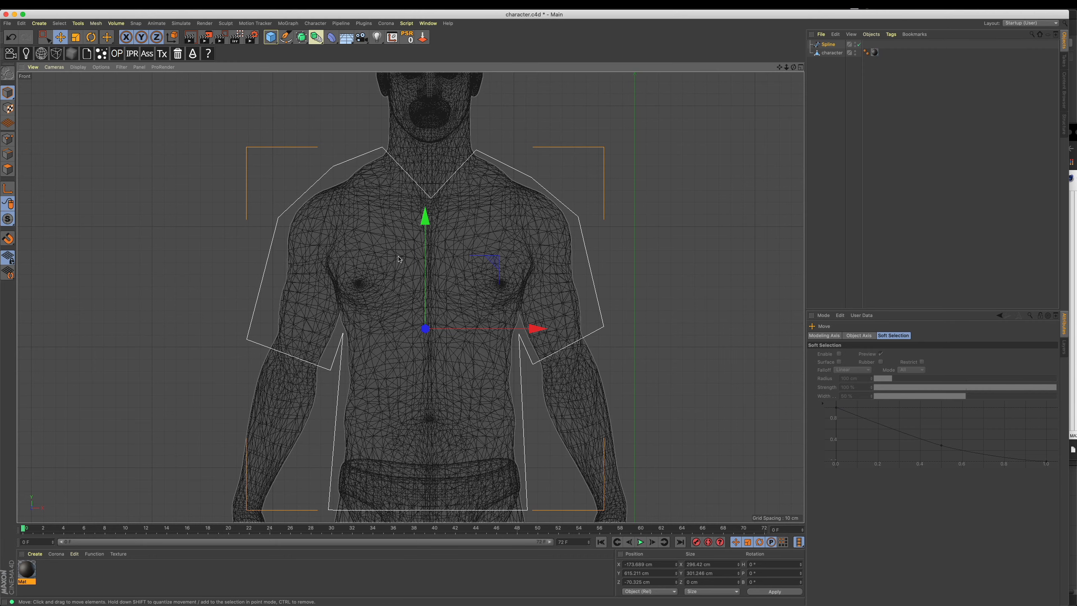
pyautogui.keyDown('alt'); pyautogui.moveTo(397, 324); pyautogui.dragTo(409, 298, button='middle'); pyautogui.keyUp('alt')
pyautogui.middleClick(470, 190)
pyautogui.middleClick(377, 116)
pyautogui.keyDown('alt'); pyautogui.moveTo(302, 37); pyautogui.dragTo(405, 49); pyautogui.keyUp('alt')
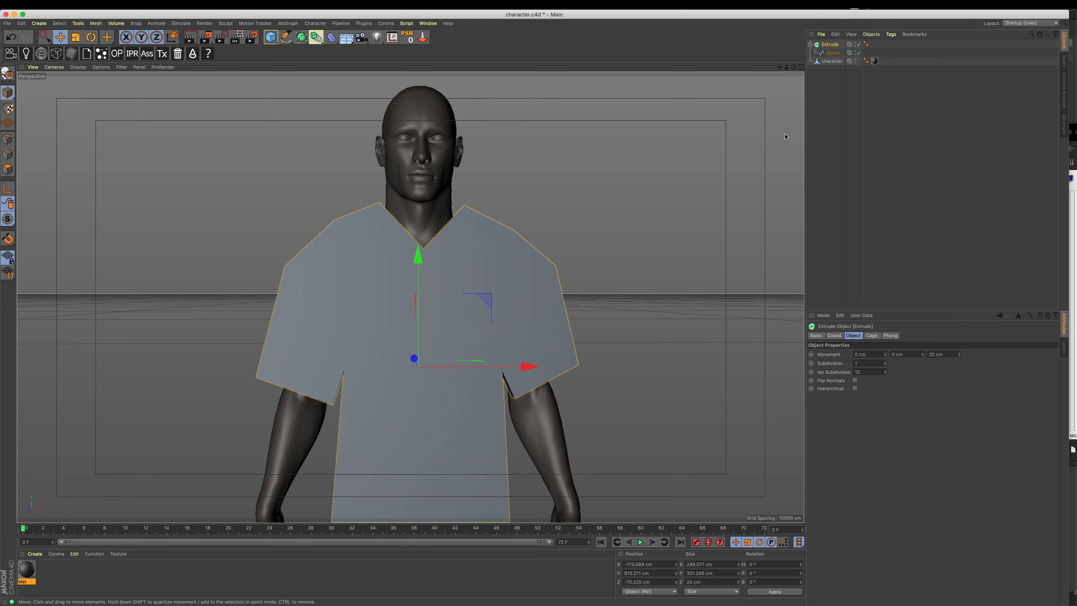
pyautogui.moveTo(949, 356); pyautogui.dragTo(793, 356)
pyautogui.write('0')
pyautogui.press('Return')
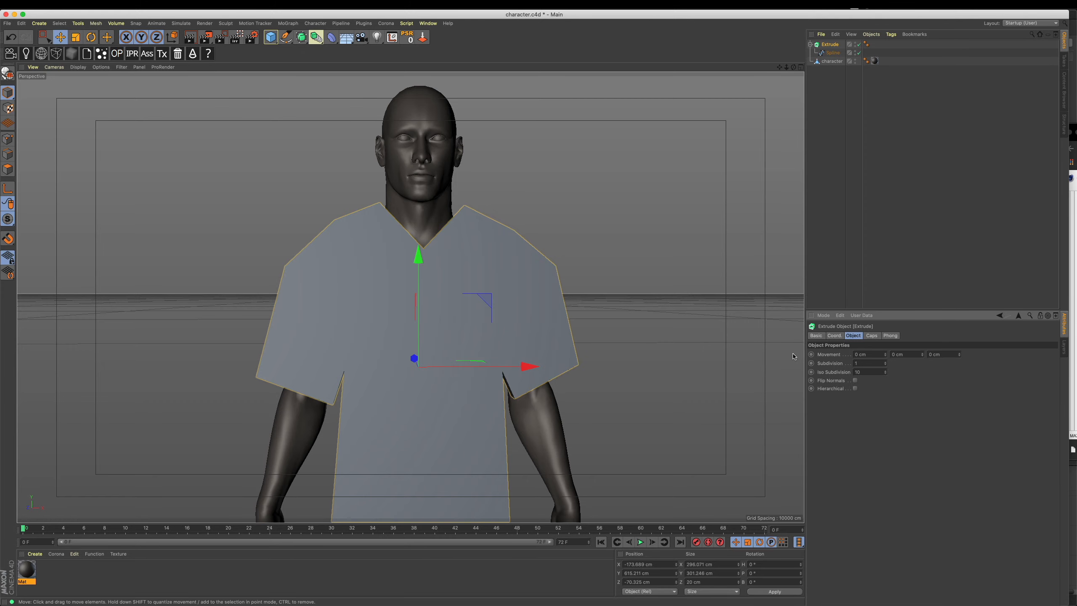
# Step: Convert the Extrude generator into an editable polygon object
pyautogui.keyDown('alt'); pyautogui.moveTo(595, 270); pyautogui.dragTo(639, 219); pyautogui.keyUp('alt')
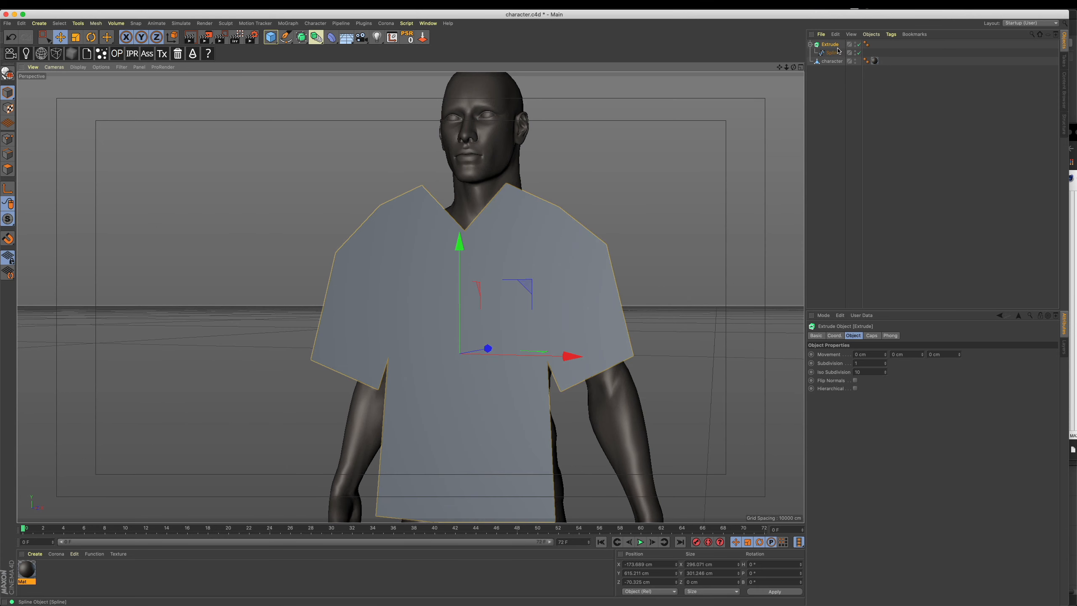
pyautogui.press('c')
pyautogui.keyDown('alt'); pyautogui.moveTo(503, 259); pyautogui.dragTo(517, 285); pyautogui.keyUp('alt')
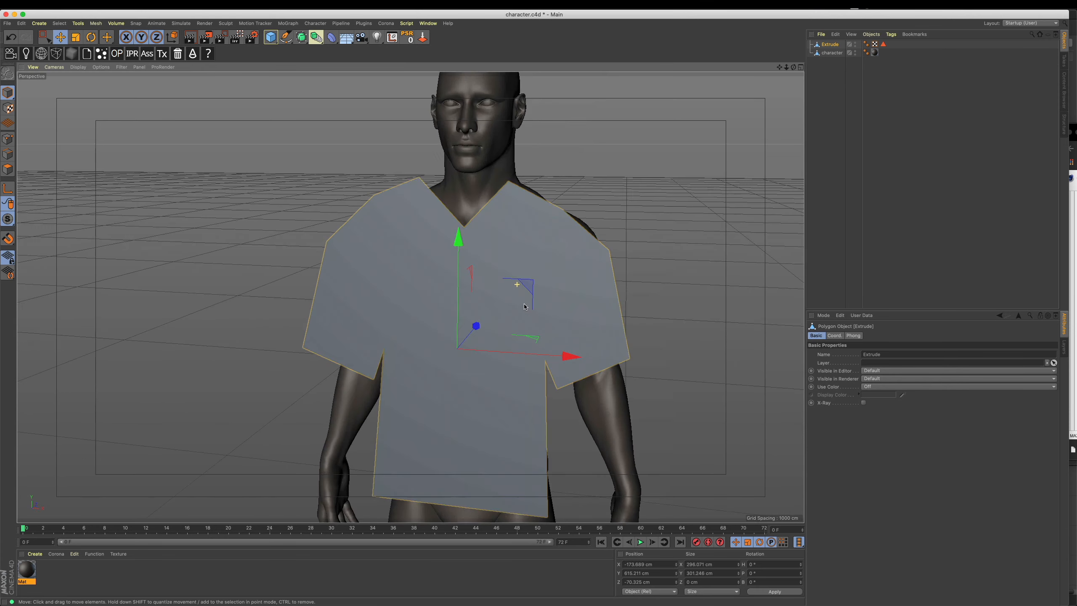
# Step: With the Polygon Pen in the front view, draw a closed eight-point polygon around the shoulders and upper chest, notched at the neckline
pyautogui.keyDown('alt'); pyautogui.moveTo(517, 217); pyautogui.dragTo(552, 275); pyautogui.keyUp('alt')
pyautogui.middleClick(552, 278)
pyautogui.middleClick(535, 352)
pyautogui.keyDown('alt'); pyautogui.moveTo(498, 235); pyautogui.dragTo(528, 253, button='middle'); pyautogui.keyUp('alt')
pyautogui.scroll(1, 510, 239)
pyautogui.press('m')
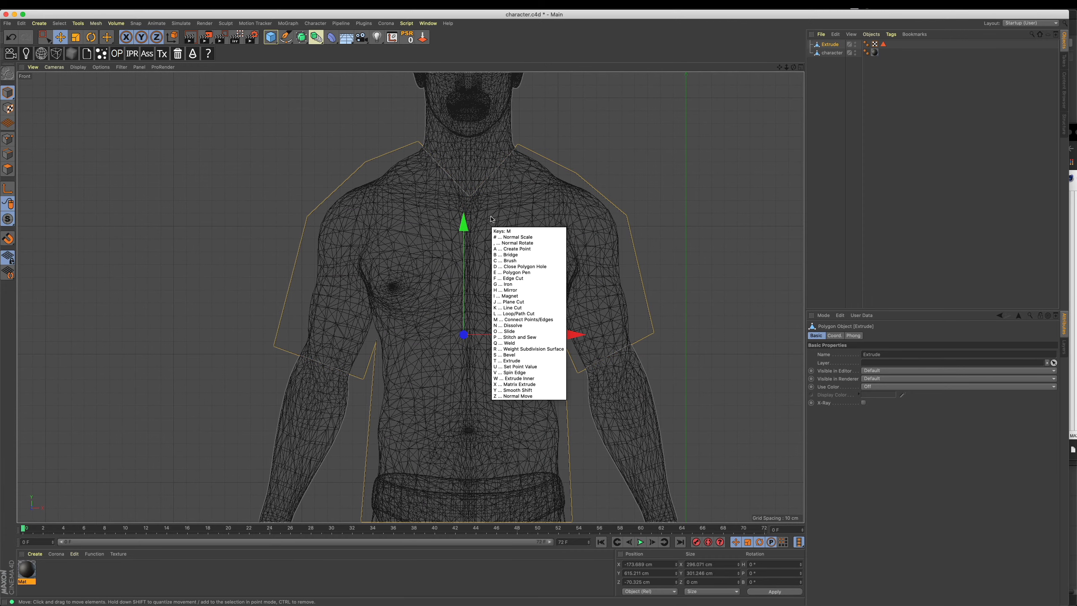
pyautogui.press('m')
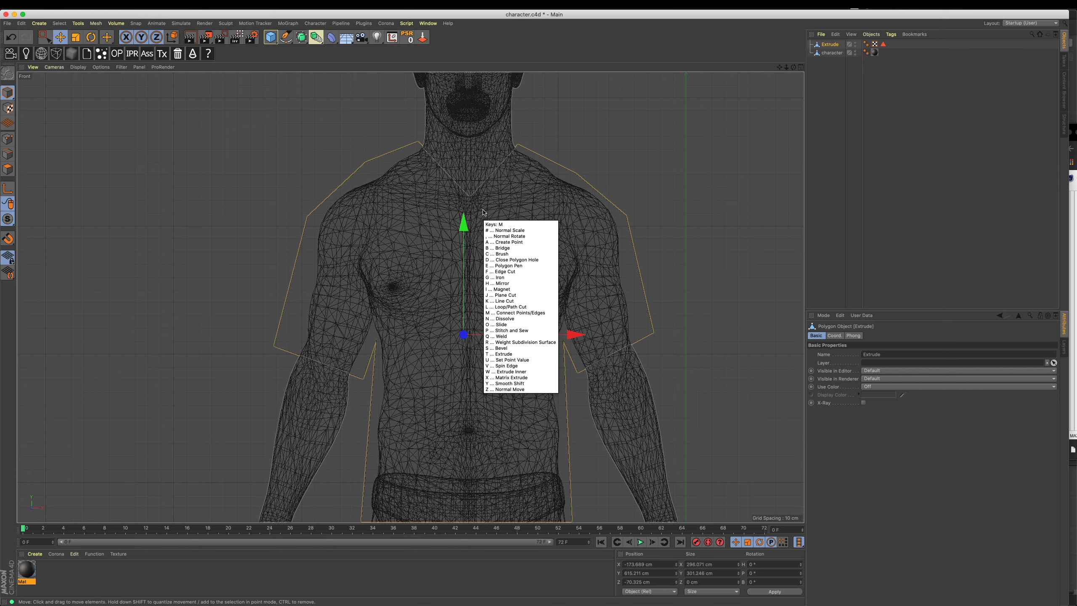
pyautogui.press('e')
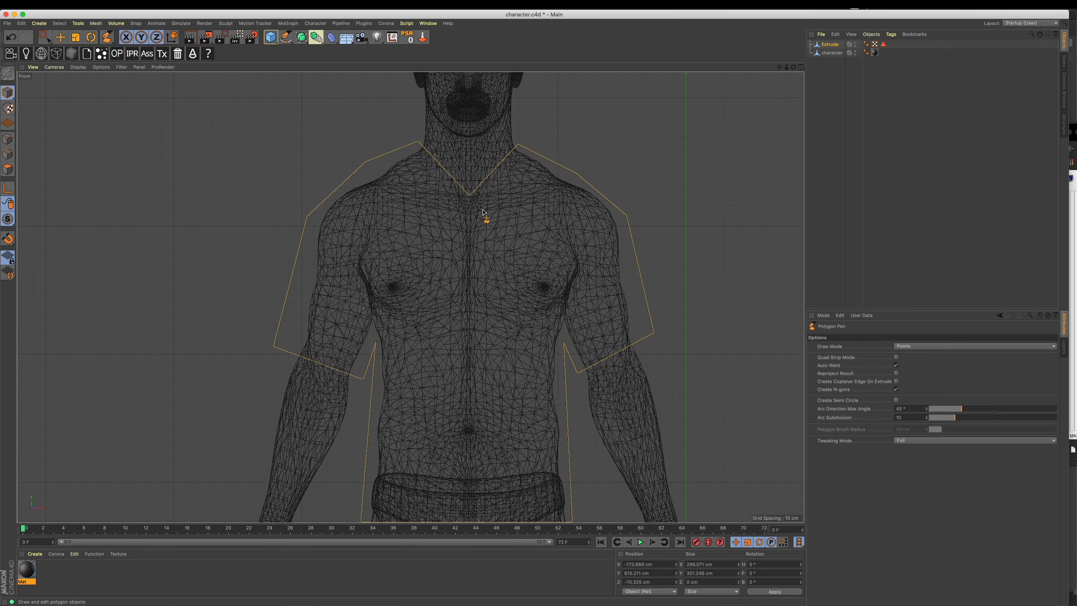
pyautogui.click(412, 132)
pyautogui.click(470, 175)
pyautogui.click(534, 126)
pyautogui.click(659, 131)
pyautogui.click(711, 255)
pyautogui.click(461, 300)
pyautogui.click(269, 178)
pyautogui.click(289, 134)
pyautogui.click(412, 131)
pyautogui.click(413, 133)
pyautogui.middleClick(312, 183)
pyautogui.middleClick(291, 184)
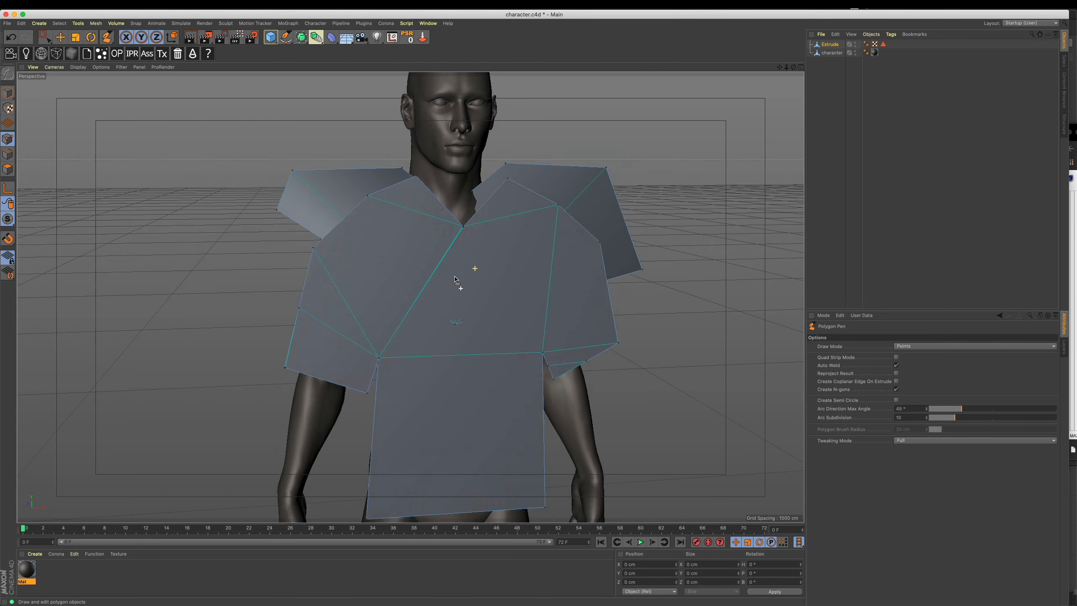
# Step: Delete the whole shirt object together with the extra polygon drawn around its shoulders
pyautogui.keyDown('alt'); pyautogui.moveTo(474, 273); pyautogui.dragTo(547, 243); pyautogui.keyUp('alt')
pyautogui.press('e')
pyautogui.keyDown('alt'); pyautogui.moveTo(618, 267); pyautogui.dragTo(585, 261); pyautogui.keyUp('alt')
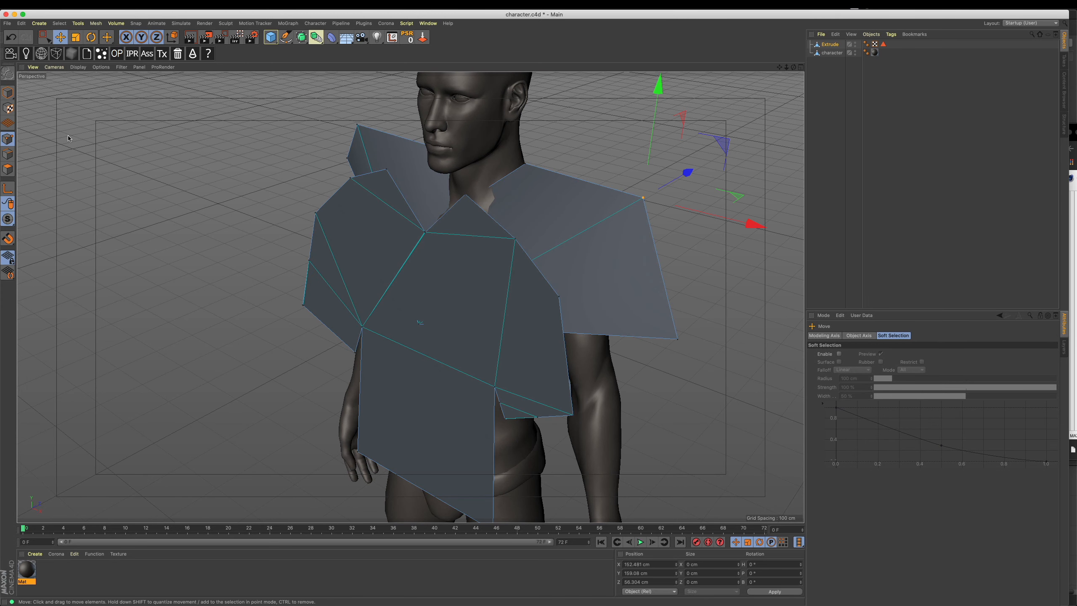
pyautogui.click(8, 93)
pyautogui.click(597, 198)
pyautogui.press('Delete')
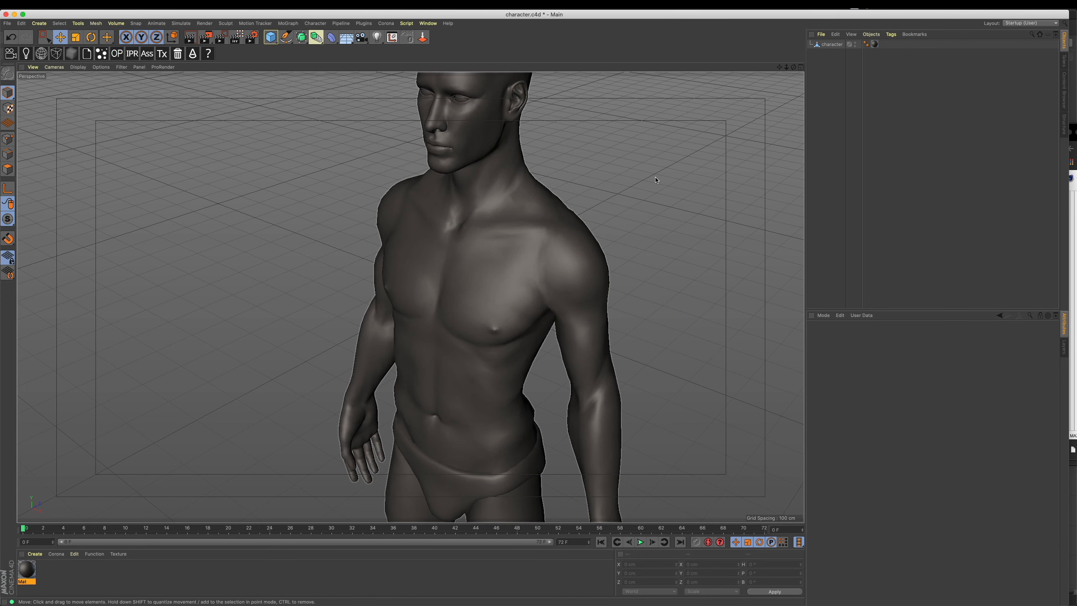
# Step: Undo the shirt object's deletion and the extra polygon drawn around the shoulders and upper chest
pyautogui.press('super+z')
pyautogui.press('super+z')
pyautogui.keyDown('alt'); pyautogui.moveTo(661, 178); pyautogui.dragTo(690, 170); pyautogui.keyUp('alt')
pyautogui.middleClick(419, 287)
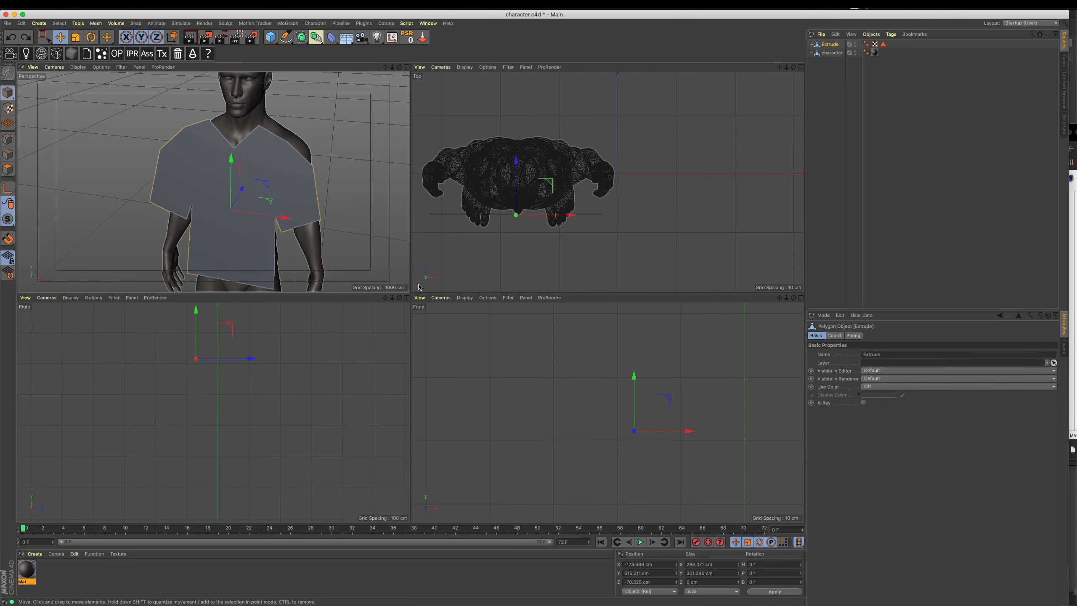
pyautogui.middleClick(578, 374)
pyautogui.keyDown('alt'); pyautogui.moveTo(348, 223); pyautogui.dragTo(392, 271, button='middle'); pyautogui.keyUp('alt')
pyautogui.middleClick(391, 272)
pyautogui.middleClick(337, 250)
pyautogui.keyDown('alt'); pyautogui.moveTo(477, 296); pyautogui.dragTo(438, 301); pyautogui.keyUp('alt')
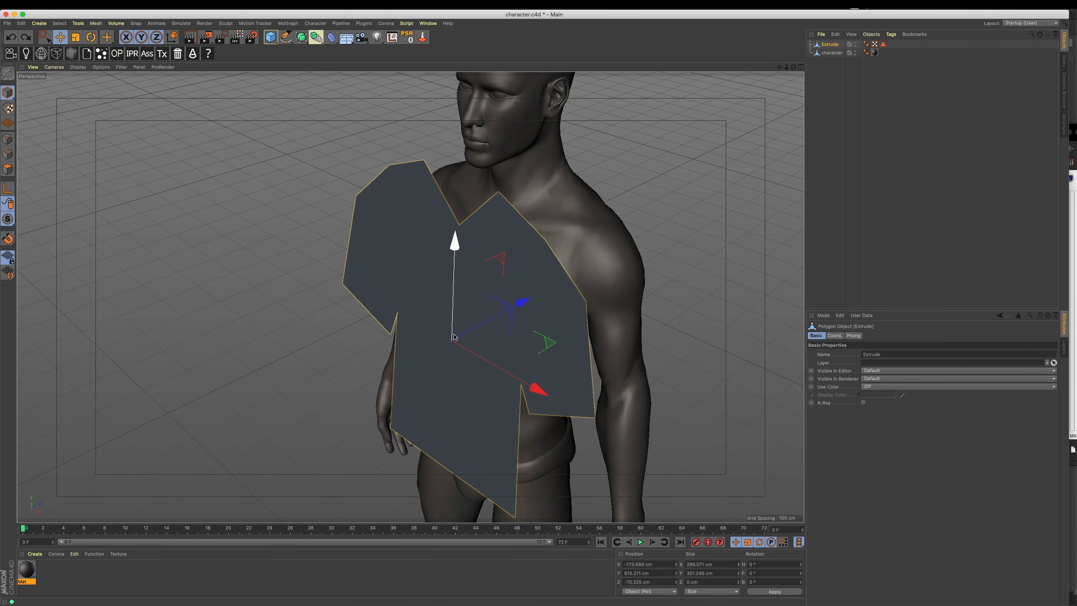
pyautogui.press('m')
pyautogui.press('m')
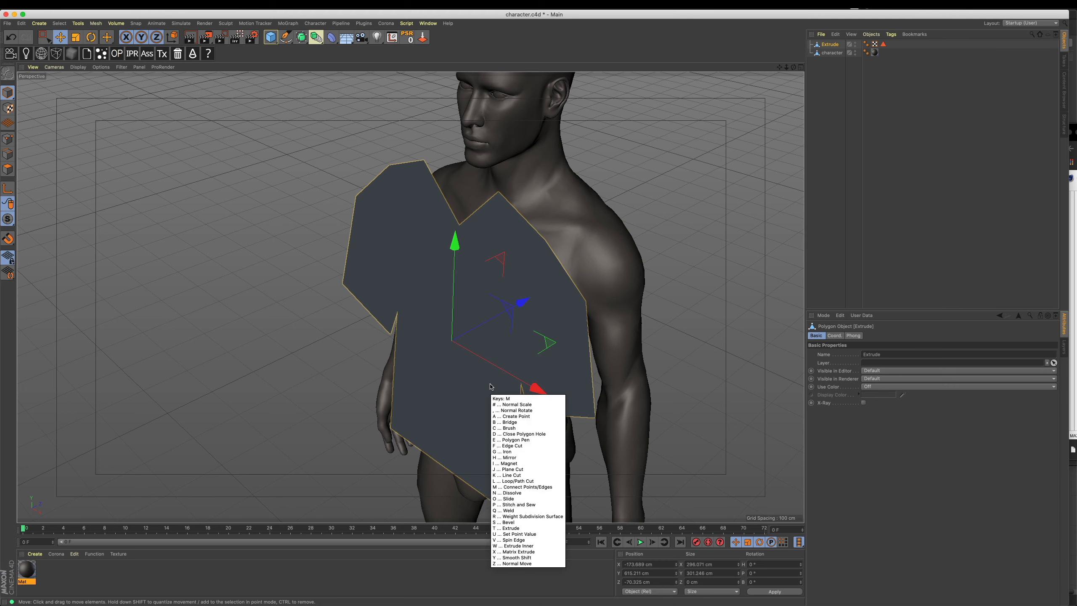
pyautogui.keyDown('alt'); pyautogui.moveTo(476, 279); pyautogui.dragTo(496, 291); pyautogui.keyUp('alt')
pyautogui.doubleClick(830, 47)
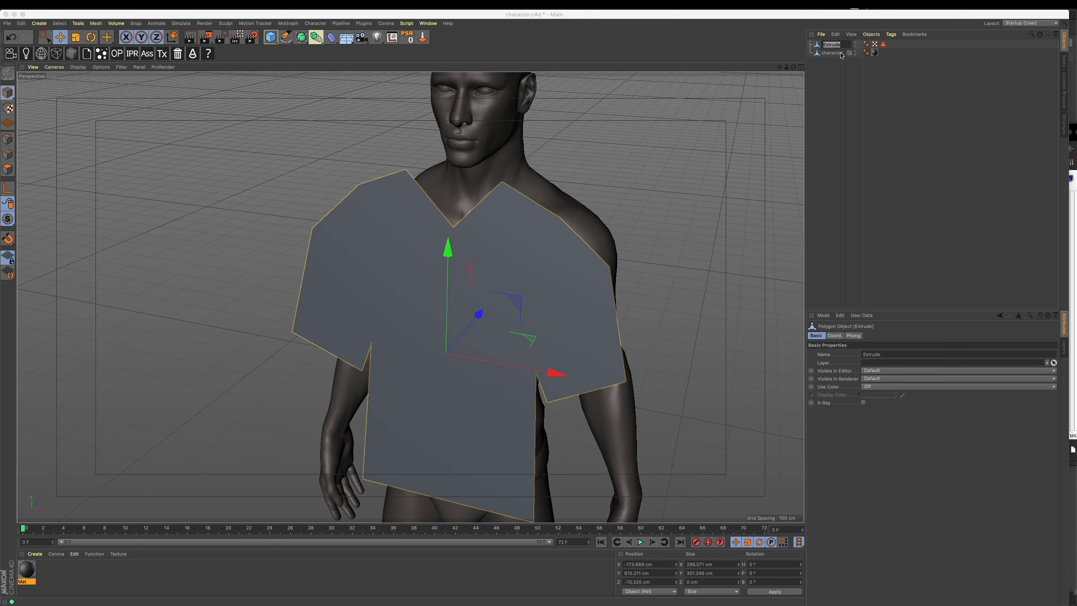
pyautogui.press('Escape')
# Step: In the front view, use Line Cut on the shirt polygon to cut from each outer shoulder point to the armpit on both sleeves
pyautogui.keyDown('alt'); pyautogui.moveTo(507, 245); pyautogui.dragTo(555, 259); pyautogui.keyUp('alt')
pyautogui.middleClick(581, 382)
pyautogui.middleClick(492, 374)
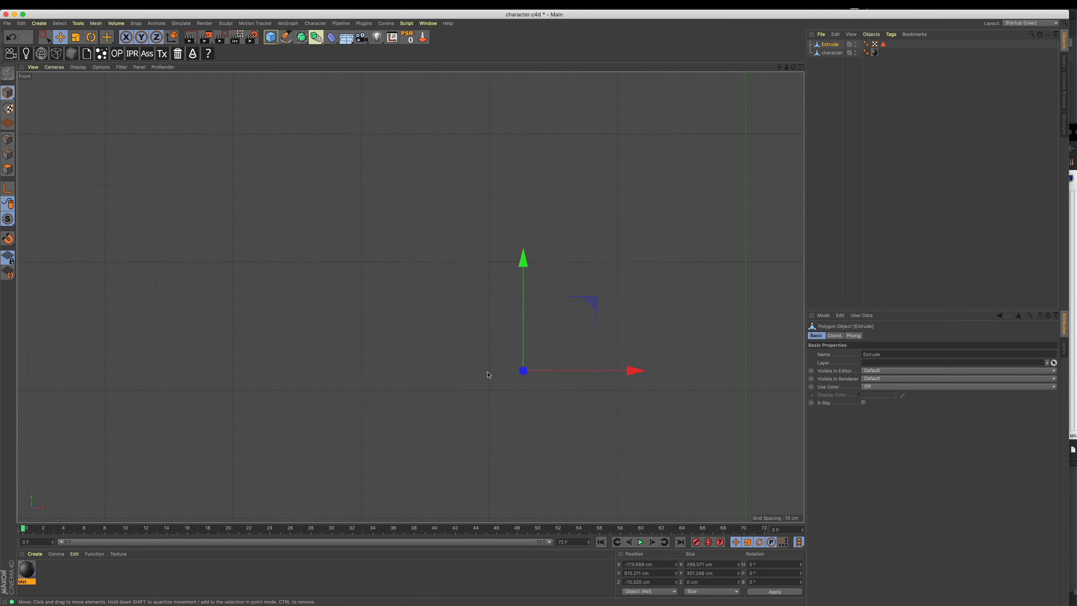
pyautogui.keyDown('alt'); pyautogui.moveTo(488, 373); pyautogui.dragTo(471, 363, button='middle'); pyautogui.keyUp('alt')
pyautogui.click(8, 169)
pyautogui.keyDown('alt'); pyautogui.moveTo(460, 324); pyautogui.dragTo(451, 296, button='middle'); pyautogui.keyUp('alt')
pyautogui.click(503, 315)
pyautogui.keyDown('alt'); pyautogui.moveTo(441, 259); pyautogui.dragTo(443, 265, button='middle'); pyautogui.keyUp('alt')
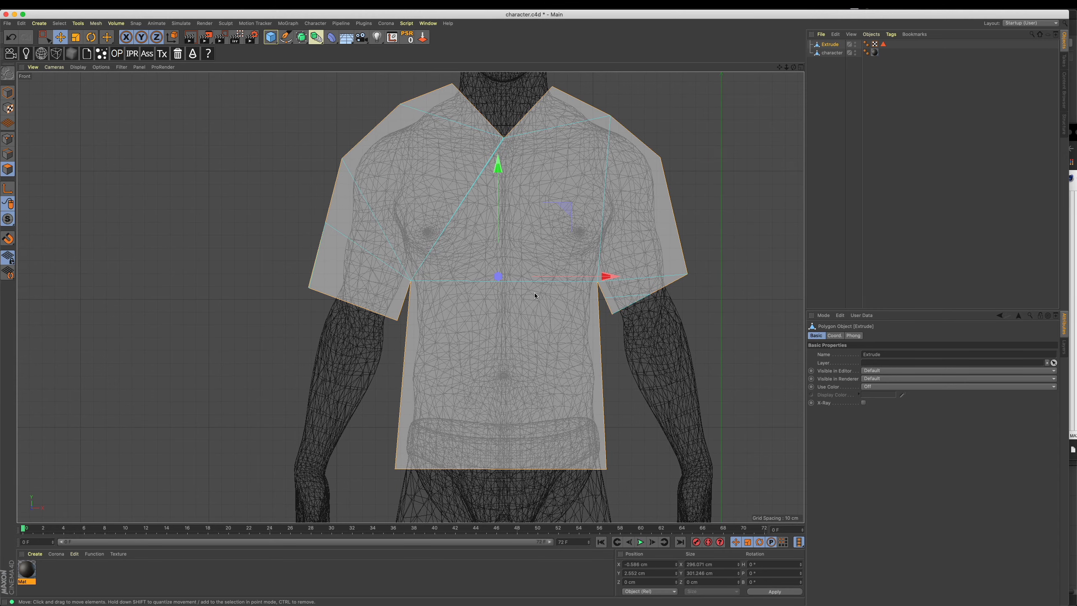
pyautogui.rightClick(289, 170)
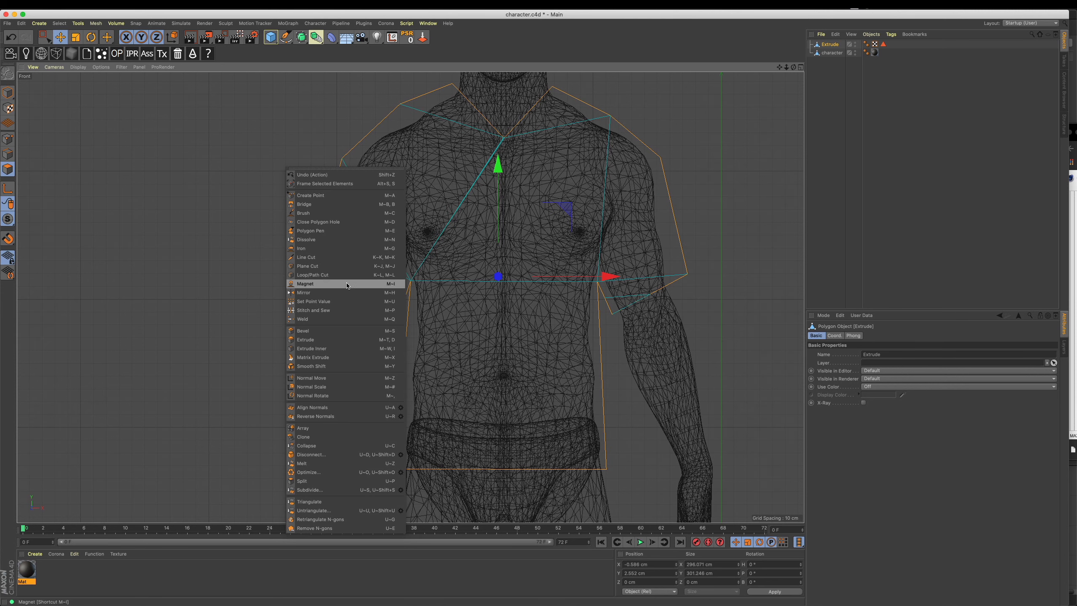
pyautogui.click(312, 257)
pyautogui.click(342, 159)
pyautogui.click(412, 281)
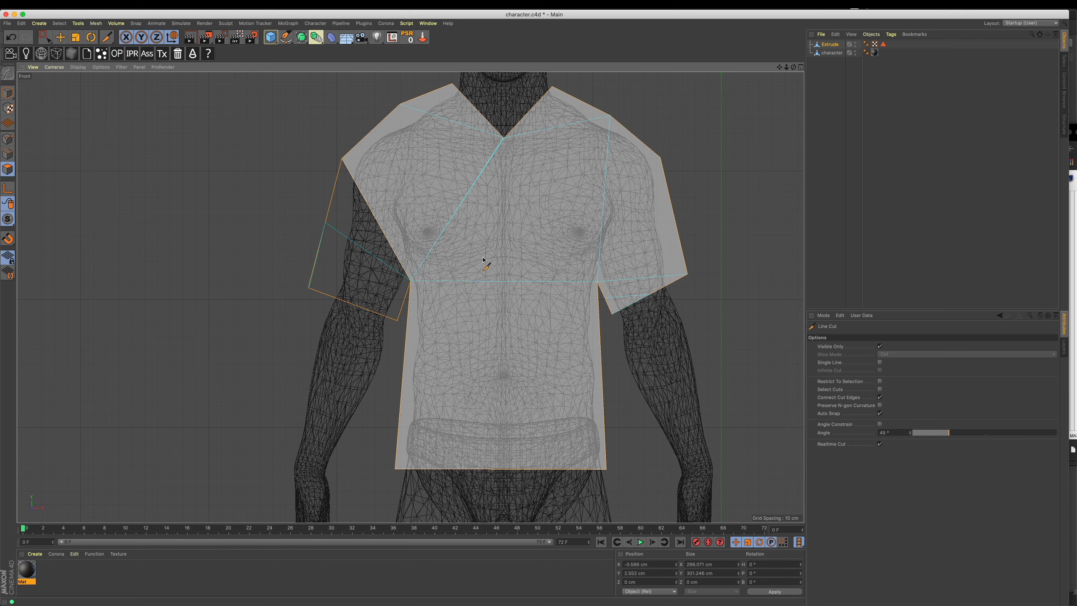
pyautogui.click(660, 158)
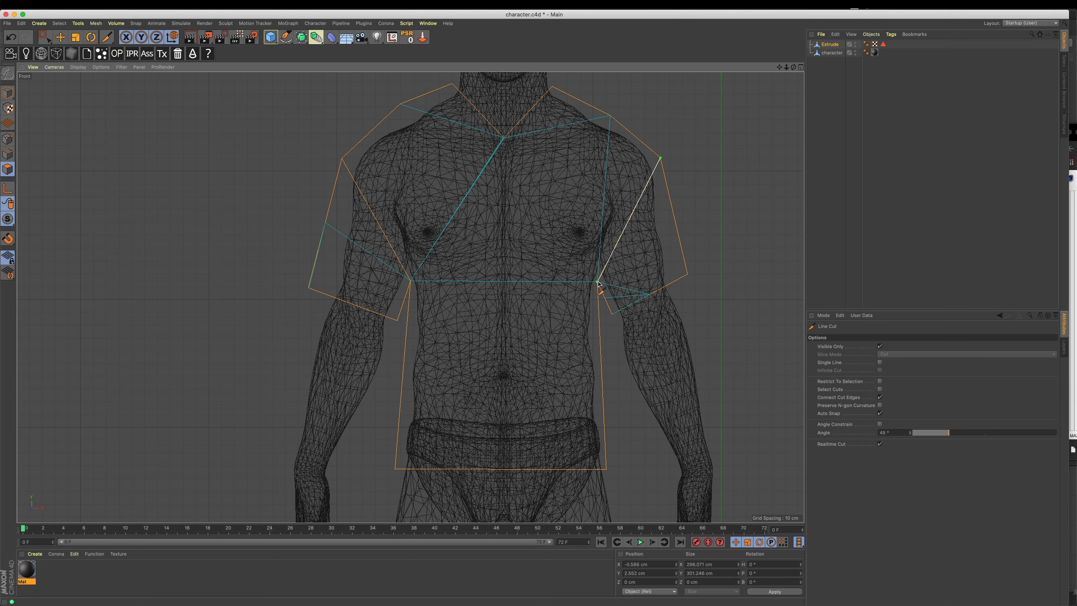
pyautogui.click(598, 282)
# Step: Cut the shirt vertically from the V-neck point to the hem and horizontally across the chest from armpit to armpit
pyautogui.click(504, 139)
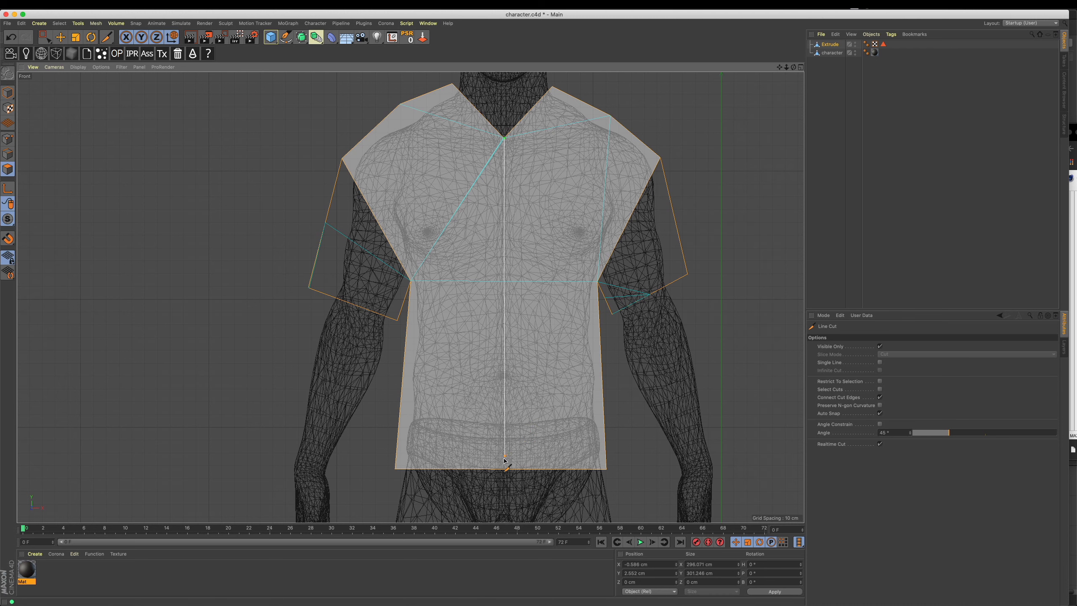
pyautogui.click(503, 469)
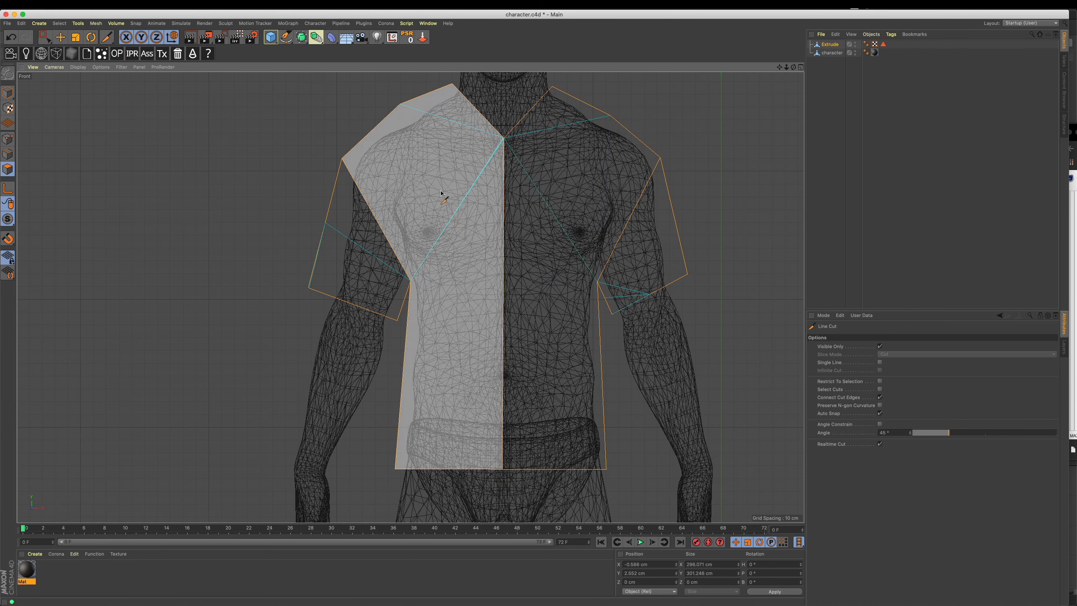
pyautogui.click(411, 281)
pyautogui.click(596, 282)
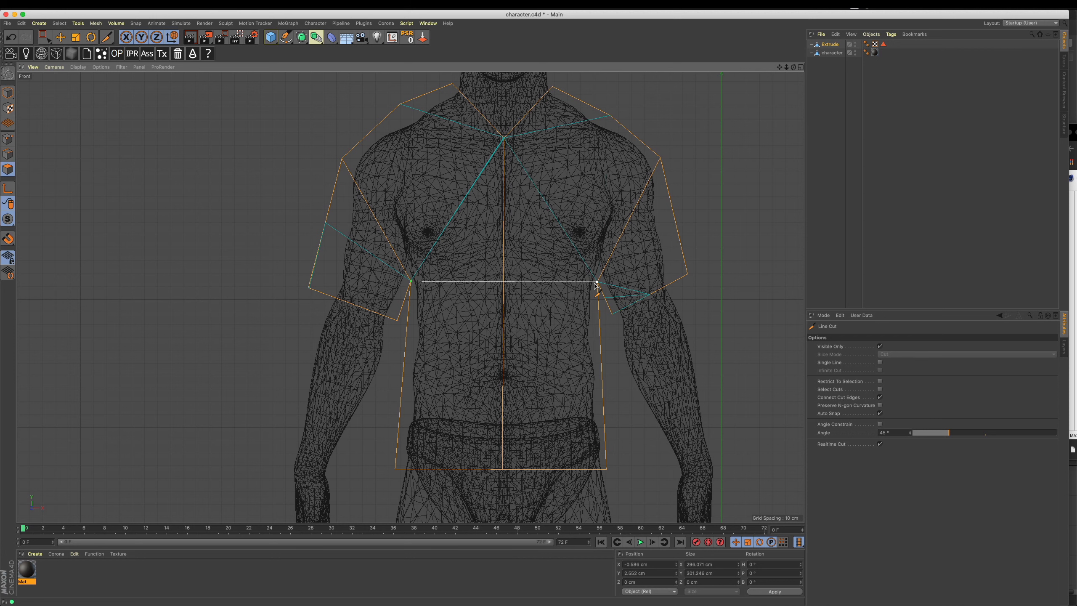
# Step: On both halves, cut from the inner shoulder point through the middle of the chest line down to the hem
pyautogui.click(404, 103)
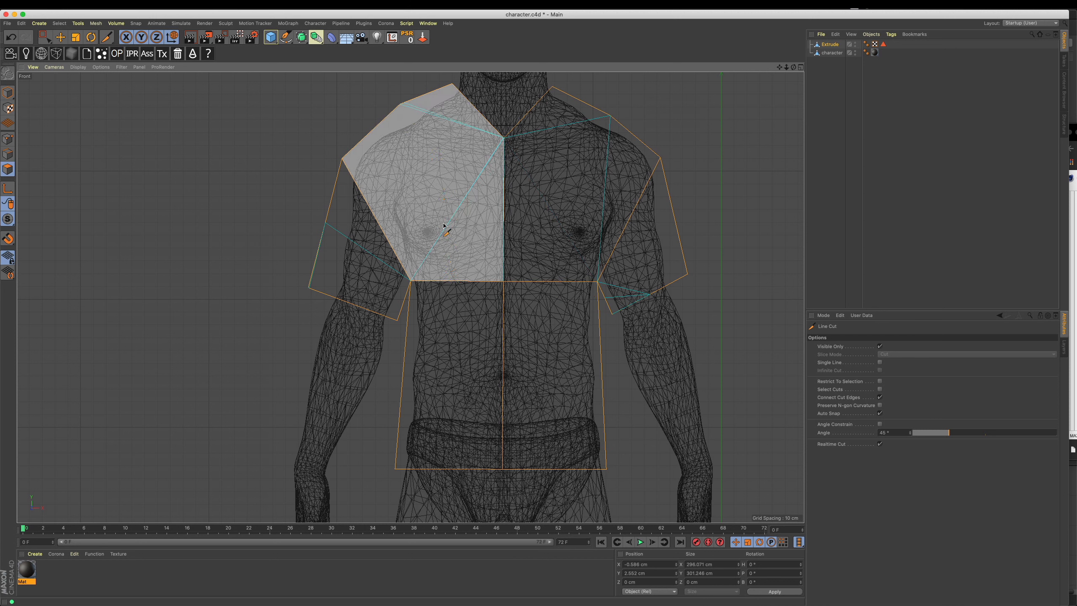
pyautogui.click(400, 105)
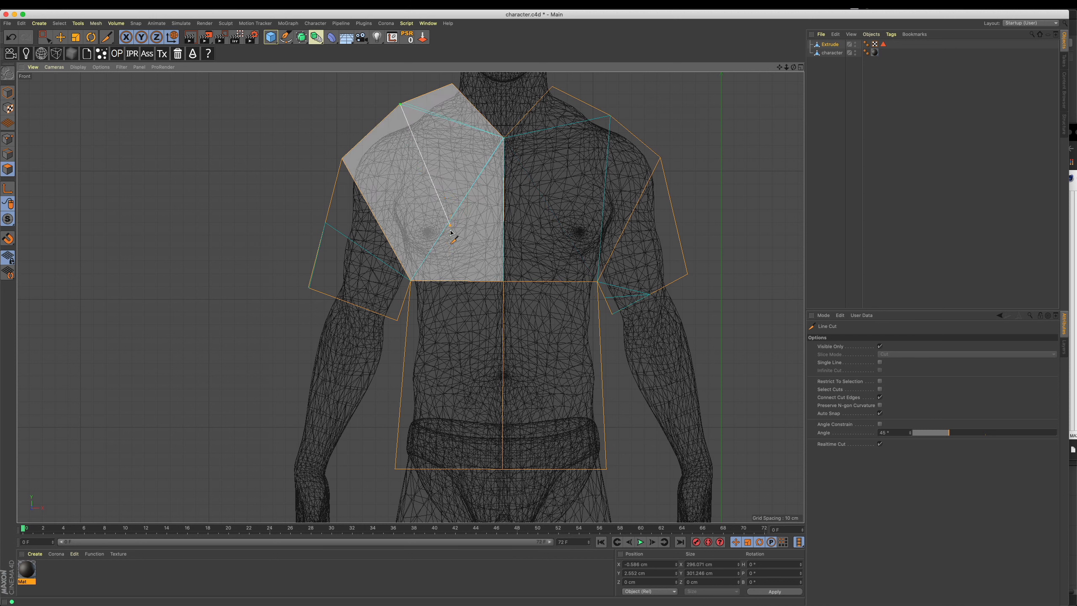
pyautogui.click(458, 281)
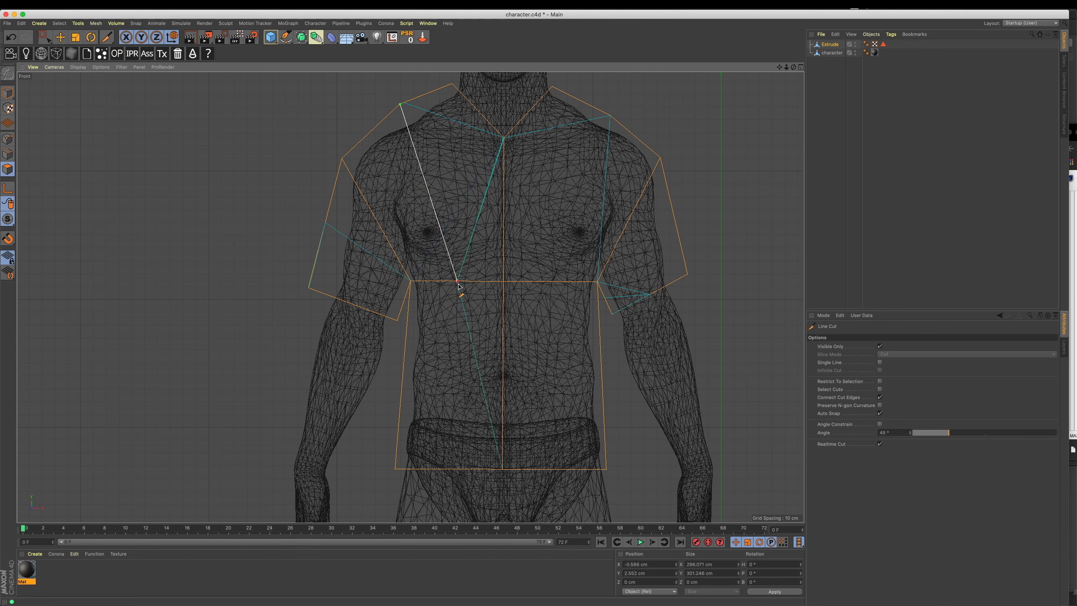
pyautogui.doubleClick(452, 469)
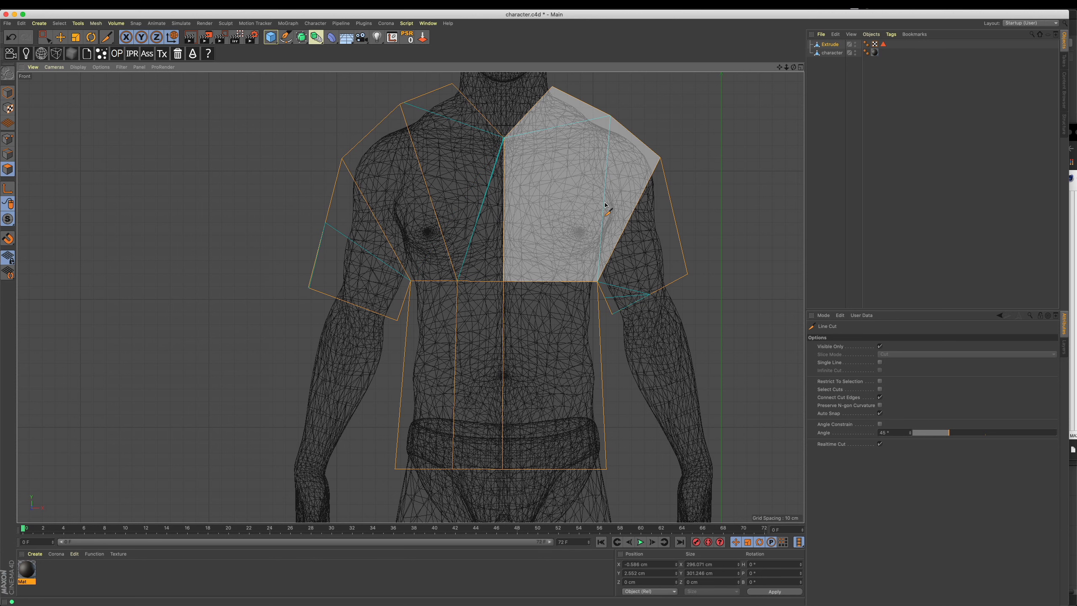
pyautogui.click(610, 115)
pyautogui.click(552, 282)
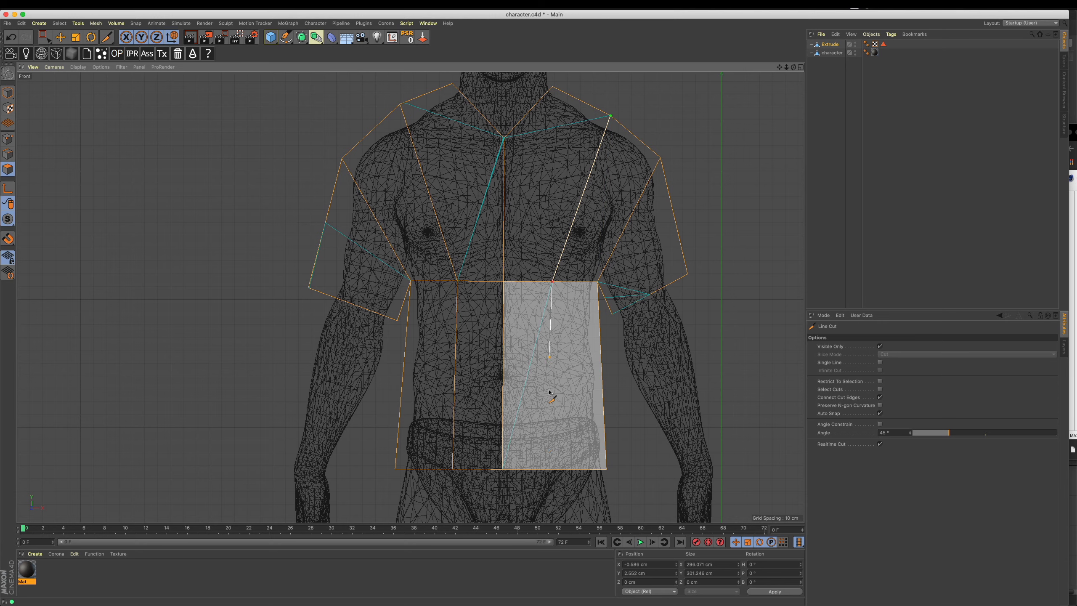
pyautogui.doubleClick(553, 469)
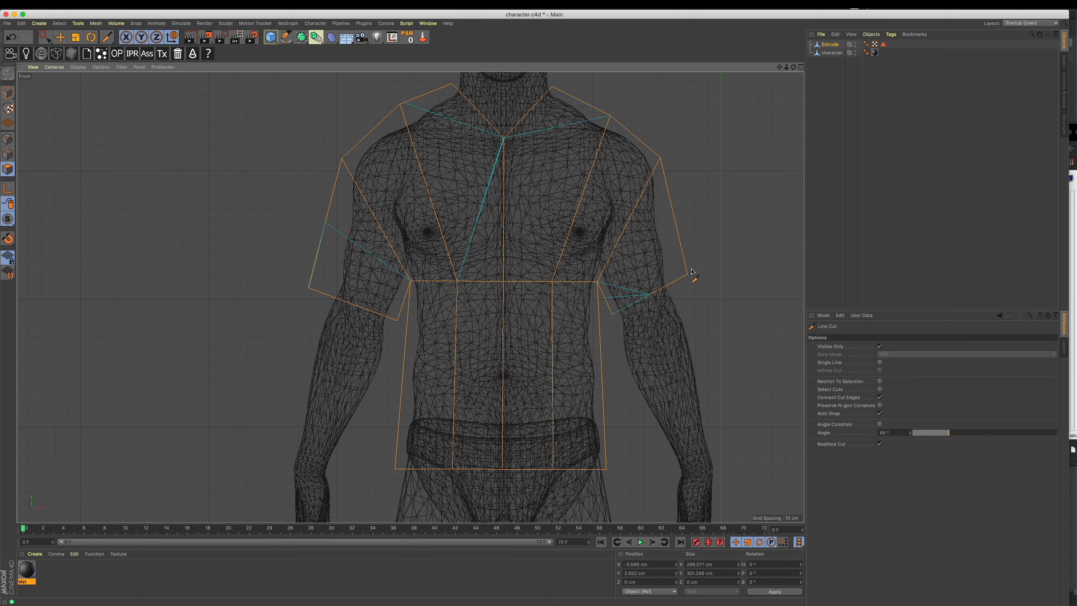
# Step: Display the perspective view with mesh lines over the shading and check the shirt's cut edges in model mode
pyautogui.keyDown('alt'); pyautogui.moveTo(530, 329); pyautogui.dragTo(540, 337, button='middle'); pyautogui.keyUp('alt')
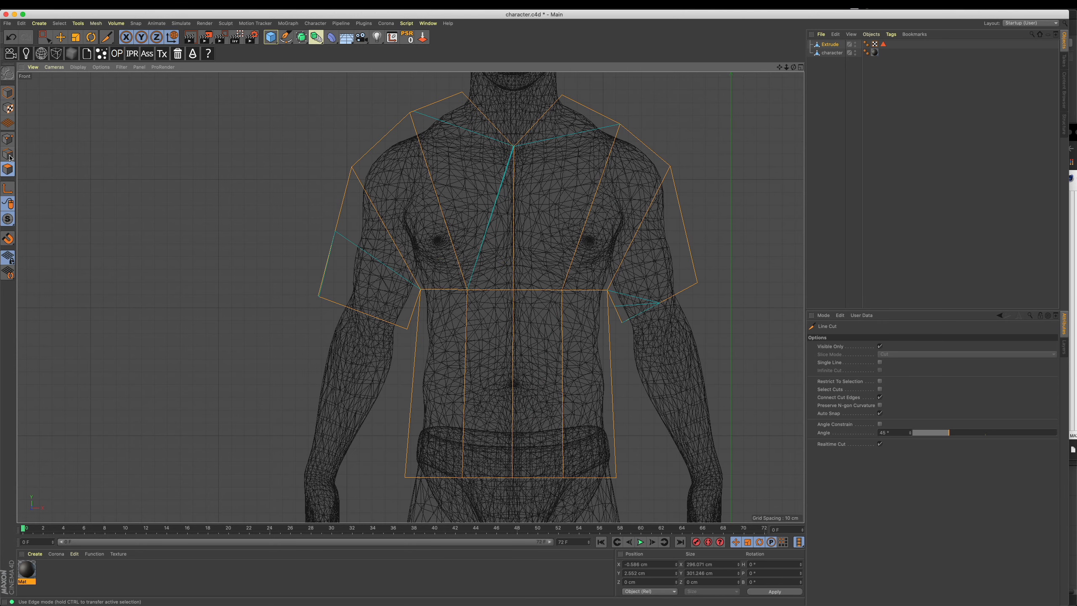
pyautogui.press('F1')
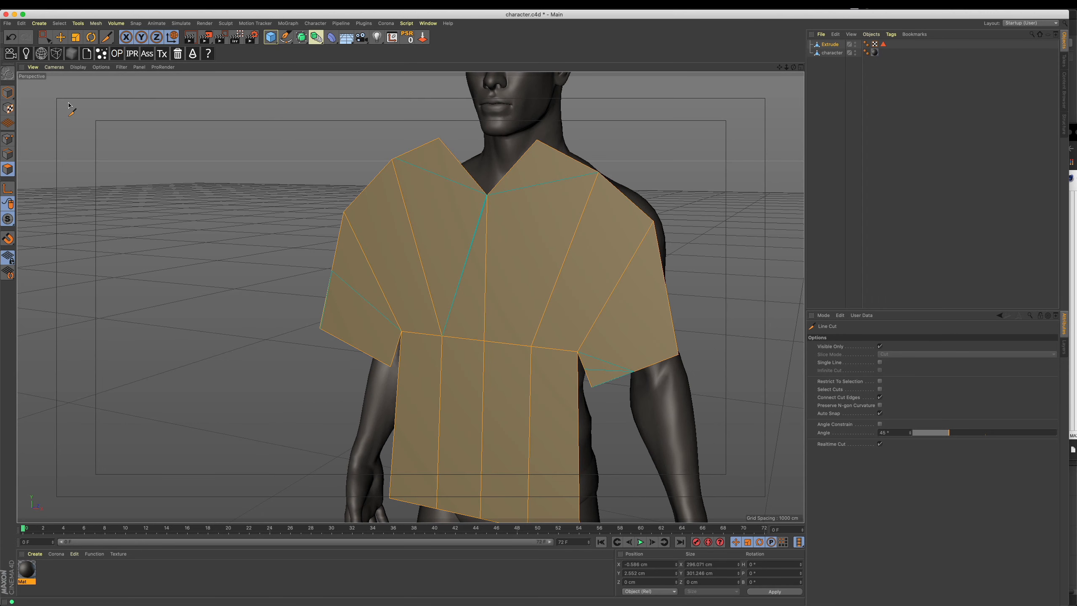
pyautogui.click(11, 94)
pyautogui.click(101, 66)
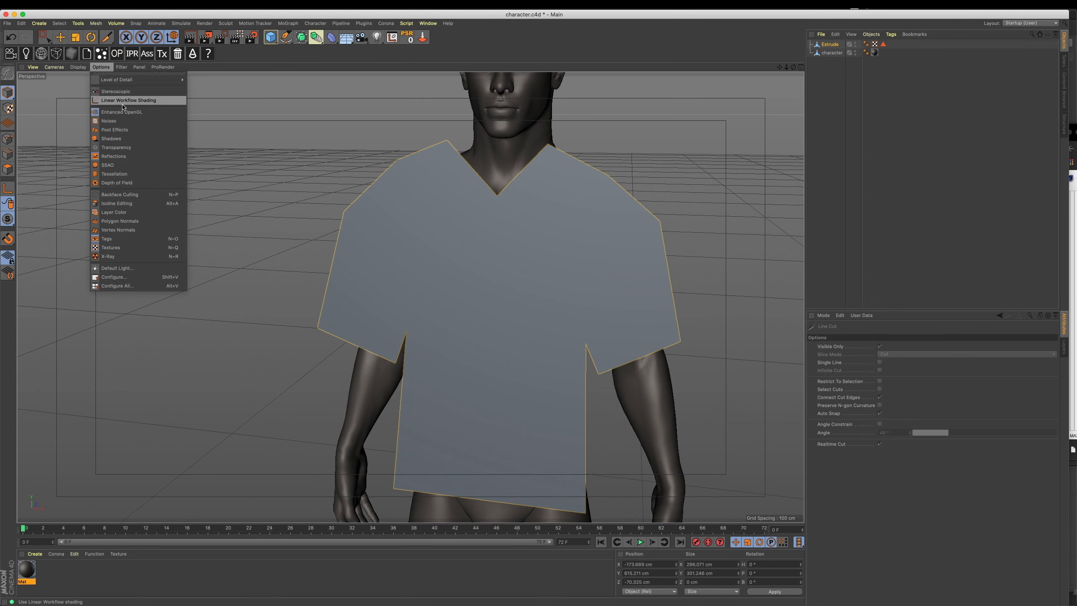
pyautogui.moveTo(79, 67)
pyautogui.click(100, 89)
pyautogui.keyDown('alt'); pyautogui.moveTo(430, 259); pyautogui.dragTo(467, 268); pyautogui.keyUp('alt')
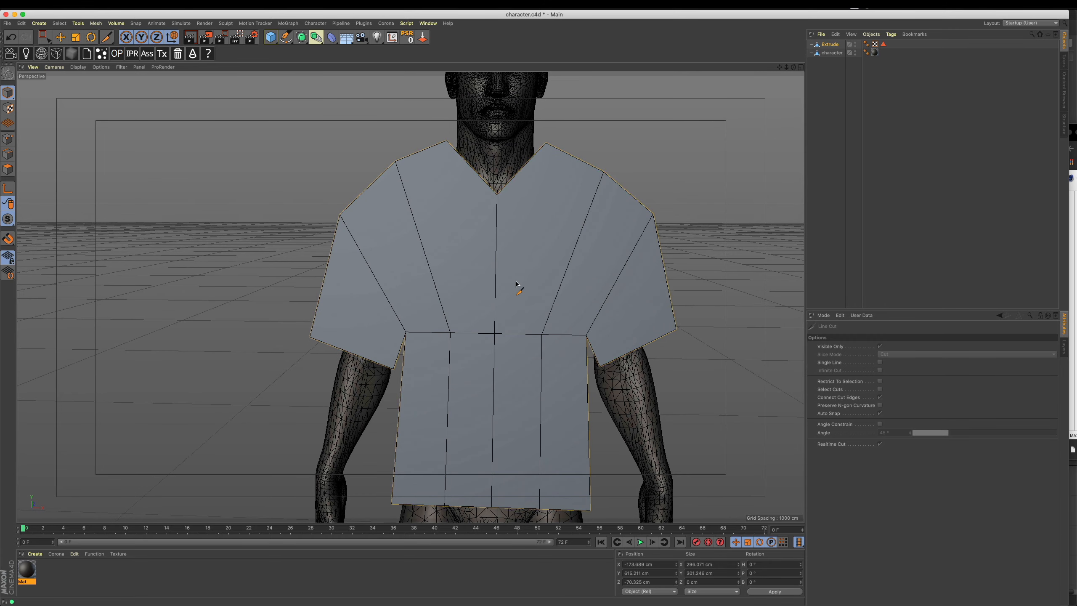
# Step: In the front view, rectangle-select the outer hem points of both sleeves and move them slightly up
pyautogui.middleClick(672, 387)
pyautogui.middleClick(639, 411)
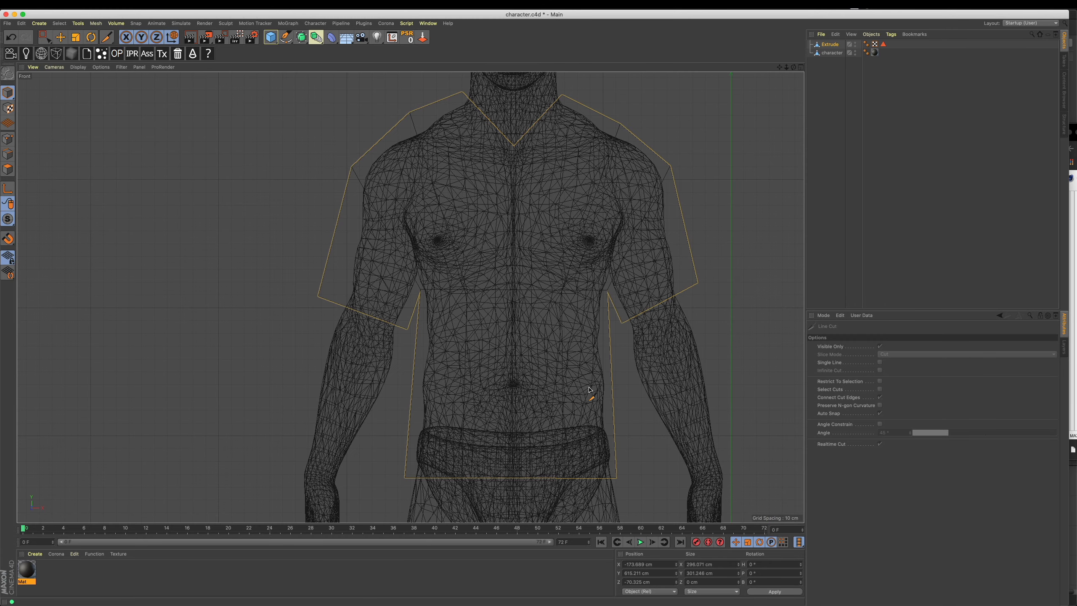
pyautogui.click(8, 169)
pyautogui.click(8, 140)
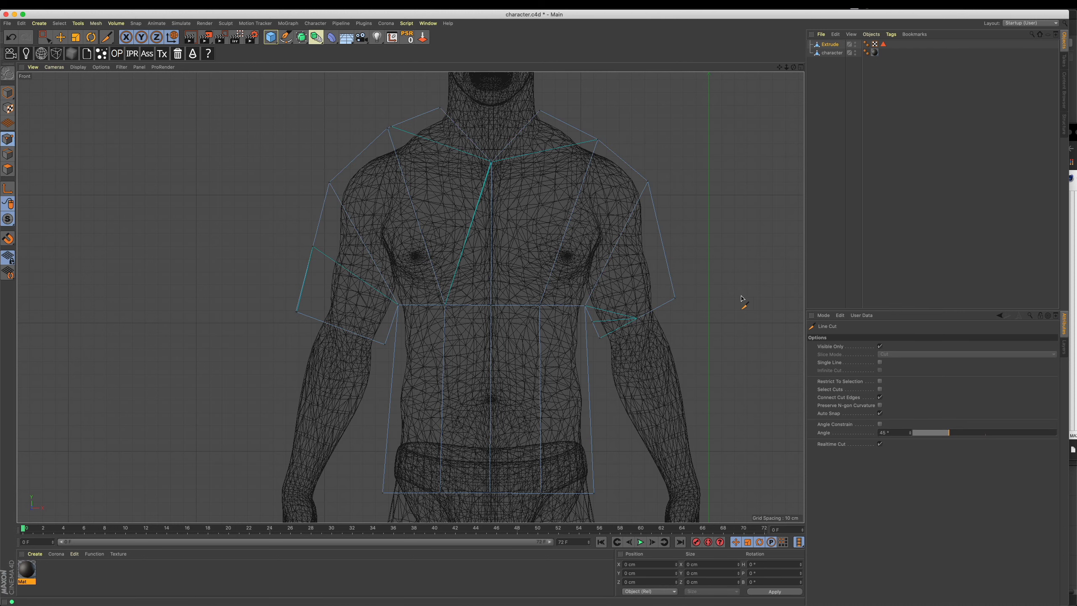
pyautogui.press('0')
pyautogui.moveTo(714, 270); pyautogui.dragTo(655, 330)
pyautogui.click(675, 298)
pyautogui.keyDown('shift'); pyautogui.moveTo(264, 287); pyautogui.dragTo(344, 352); pyautogui.keyUp('shift')
pyautogui.moveTo(487, 196); pyautogui.dragTo(486, 176)
# Step: Delete the extra points midway along the right sleeve's hem and the left sleeve's outer edge
pyautogui.click(551, 343)
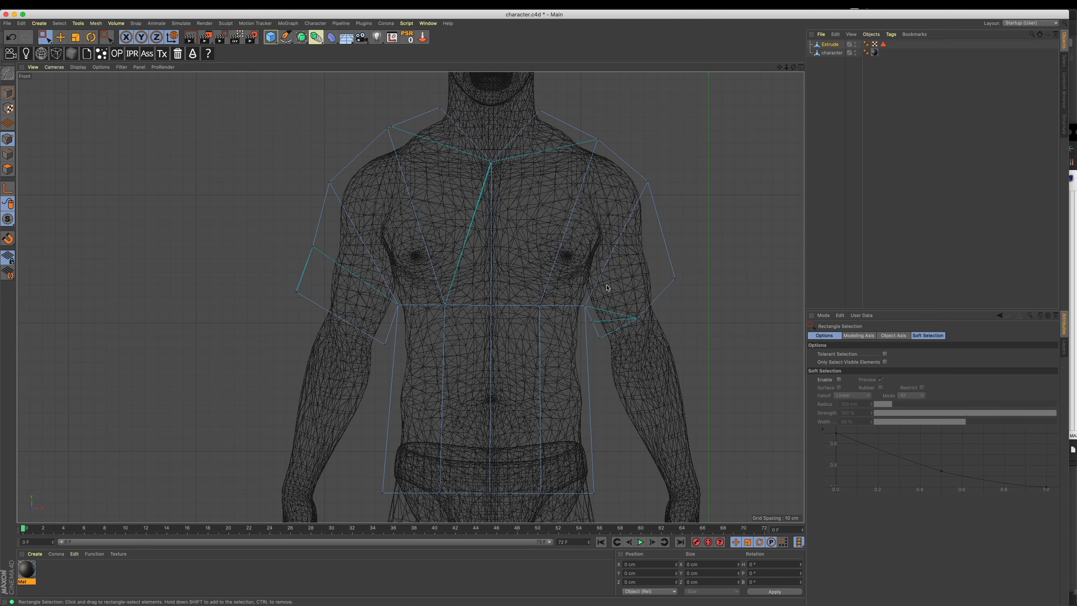
pyautogui.click(677, 347)
pyautogui.moveTo(595, 321)
pyautogui.mouseDown()
pyautogui.moveTo(618, 350)
pyautogui.moveTo(590, 327)
pyautogui.mouseUp()
pyautogui.moveTo(297, 236); pyautogui.dragTo(327, 263)
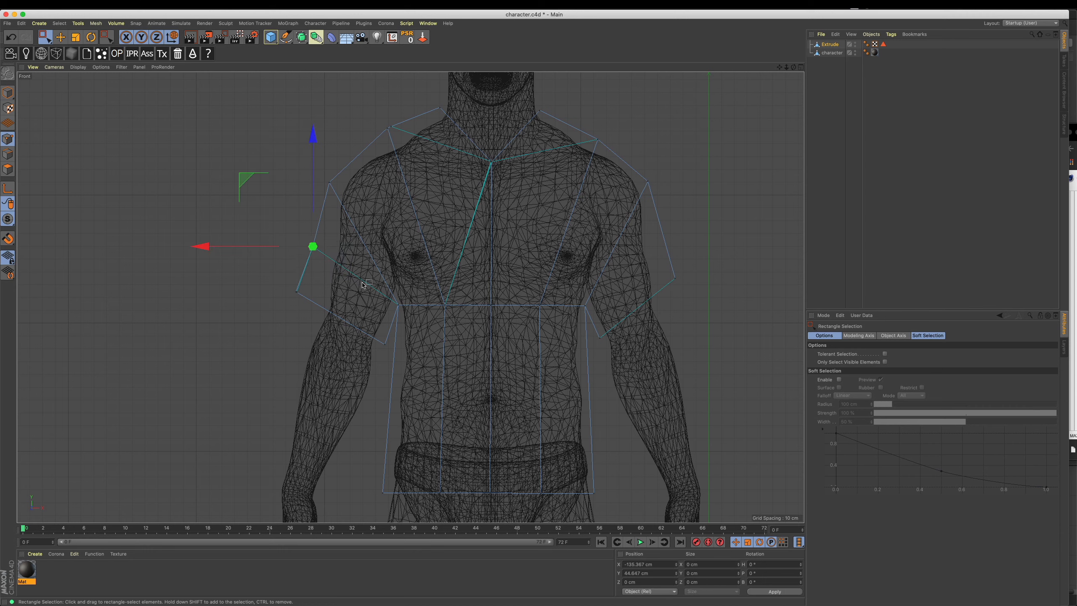
pyautogui.press('Delete')
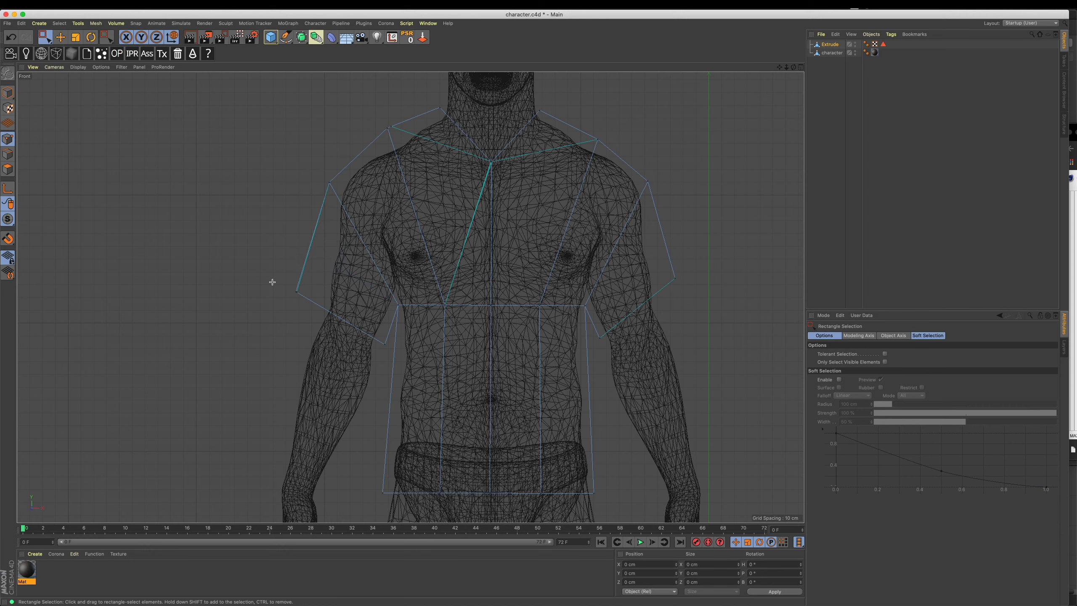
# Step: Select the outer hem points of both sleeves again and raise them a little further
pyautogui.keyDown('shift'); pyautogui.moveTo(664, 257); pyautogui.dragTo(722, 289); pyautogui.keyUp('shift')
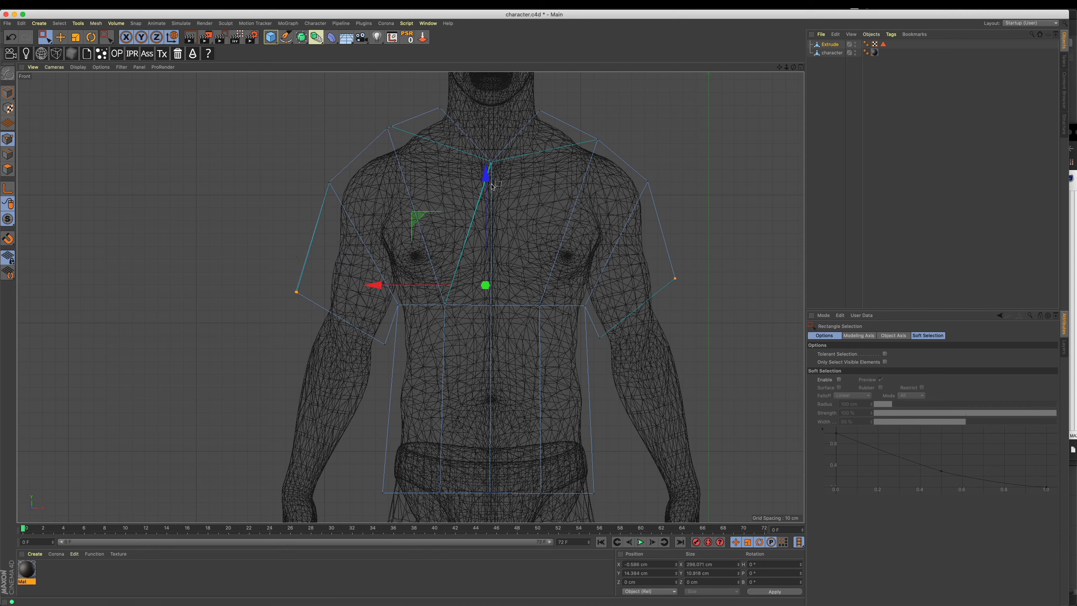
pyautogui.moveTo(487, 175); pyautogui.dragTo(487, 160)
# Step: Lower the inner hem points of both sleeves to about -37 cm in Y and scale their X spacing to about 165 cm
pyautogui.moveTo(594, 327); pyautogui.dragTo(606, 347)
pyautogui.keyDown('shift'); pyautogui.moveTo(376, 335); pyautogui.dragTo(403, 367); pyautogui.keyUp('shift')
pyautogui.moveTo(500, 230); pyautogui.dragTo(497, 242)
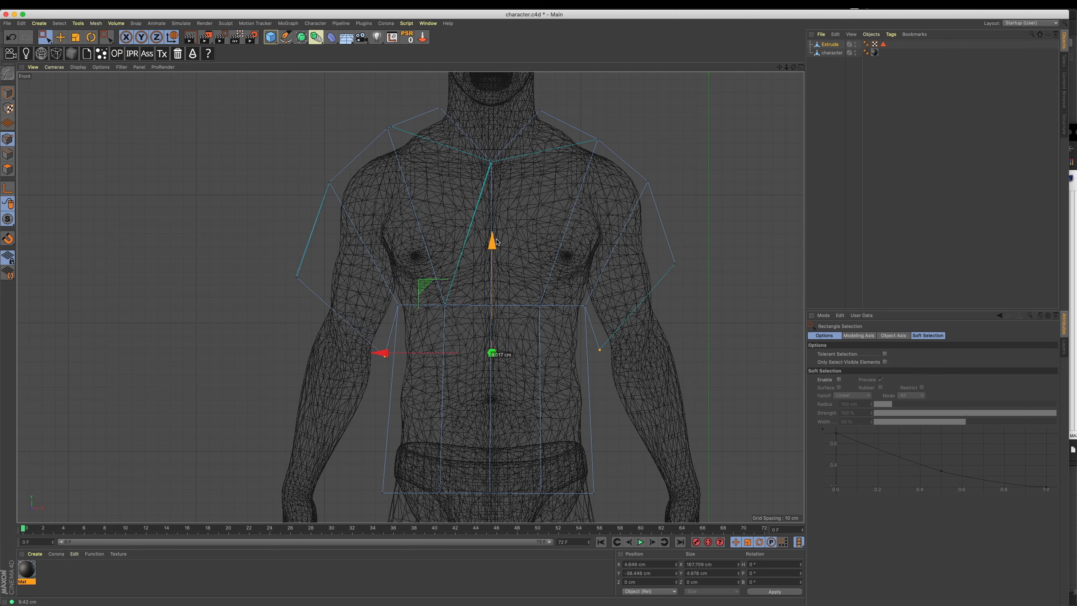
pyautogui.press('t')
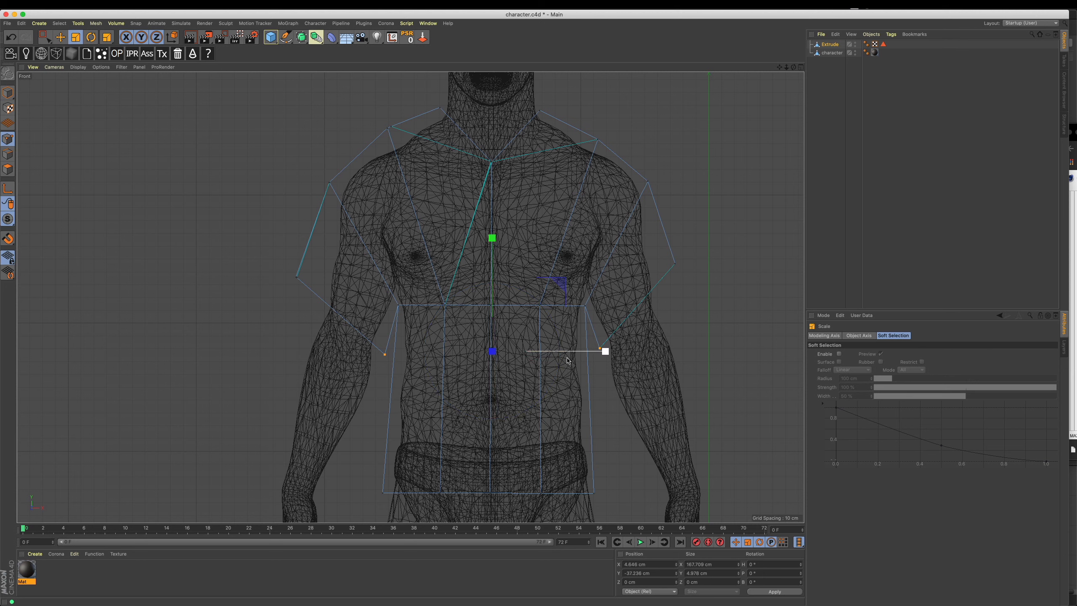
pyautogui.moveTo(611, 350); pyautogui.dragTo(602, 353)
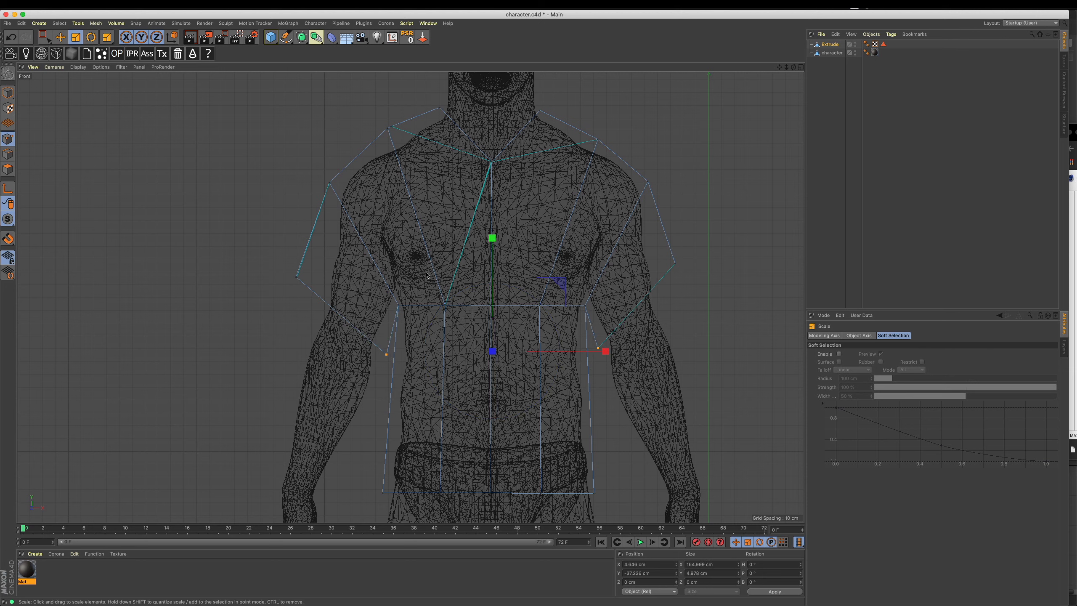
# Step: Lower both outer shoulder points to about 89 cm in Y and scale their X spacing to about 256 cm
pyautogui.click(45, 38)
pyautogui.moveTo(292, 165); pyautogui.dragTo(359, 202)
pyautogui.keyDown('shift'); pyautogui.moveTo(632, 155); pyautogui.dragTo(701, 215); pyautogui.keyUp('shift')
pyautogui.moveTo(489, 84); pyautogui.dragTo(489, 91)
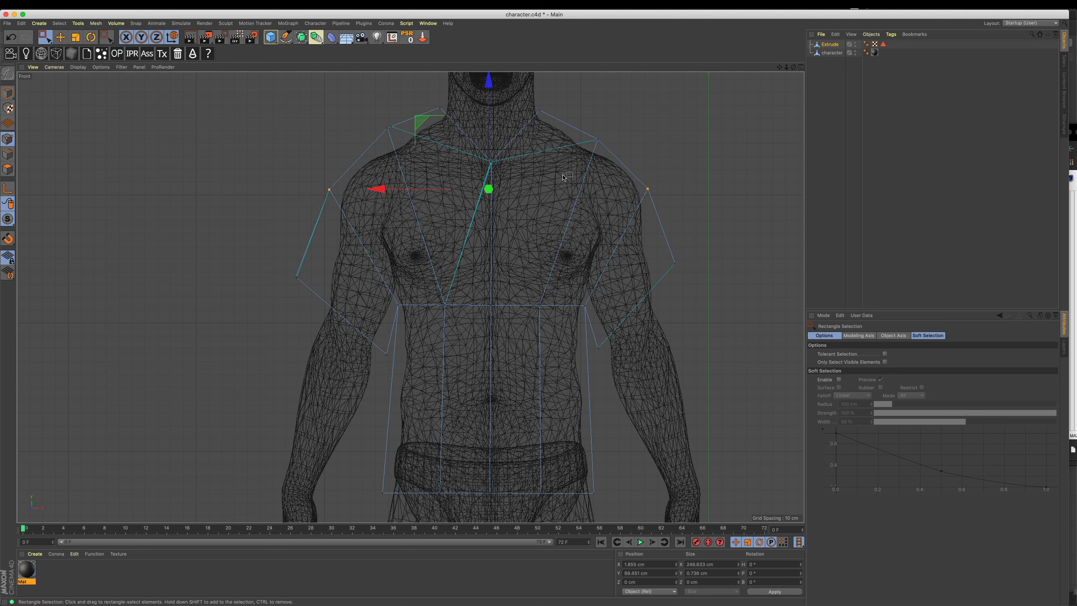
pyautogui.press('t')
pyautogui.moveTo(599, 189); pyautogui.dragTo(593, 191)
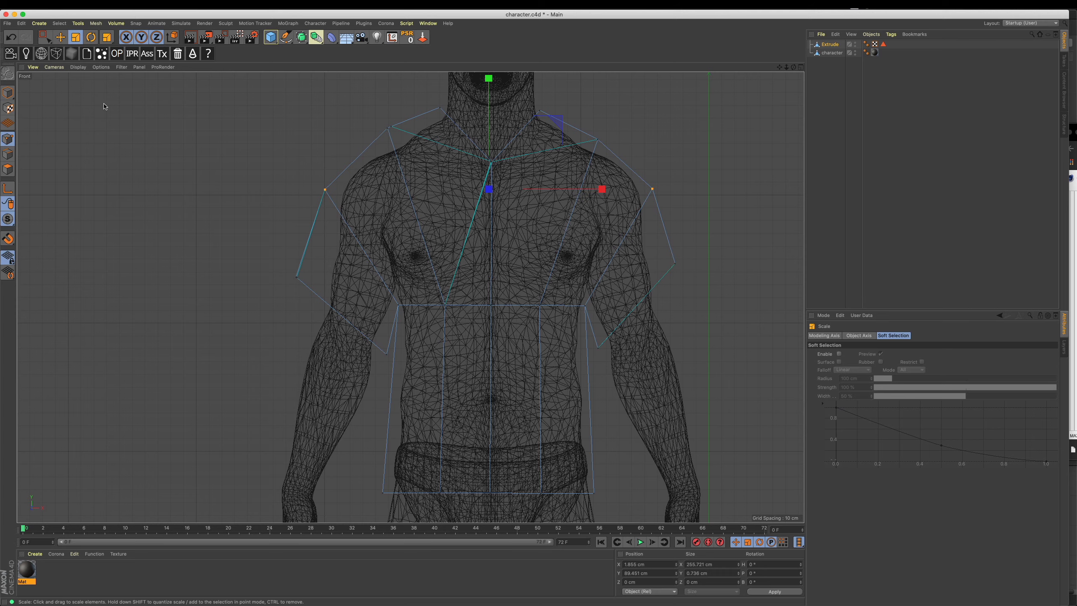
# Step: Examine the garment's overall outline in the perspective view and return to the front view
pyautogui.click(8, 93)
pyautogui.click(60, 38)
pyautogui.middleClick(296, 240)
pyautogui.middleClick(297, 240)
pyautogui.keyDown('alt'); pyautogui.moveTo(296, 240); pyautogui.dragTo(405, 272); pyautogui.keyUp('alt')
pyautogui.keyDown('alt'); pyautogui.moveTo(405, 273); pyautogui.dragTo(365, 269, button='right'); pyautogui.keyUp('alt')
pyautogui.keyDown('alt'); pyautogui.moveTo(366, 269); pyautogui.dragTo(400, 274); pyautogui.keyUp('alt')
pyautogui.middleClick(615, 368)
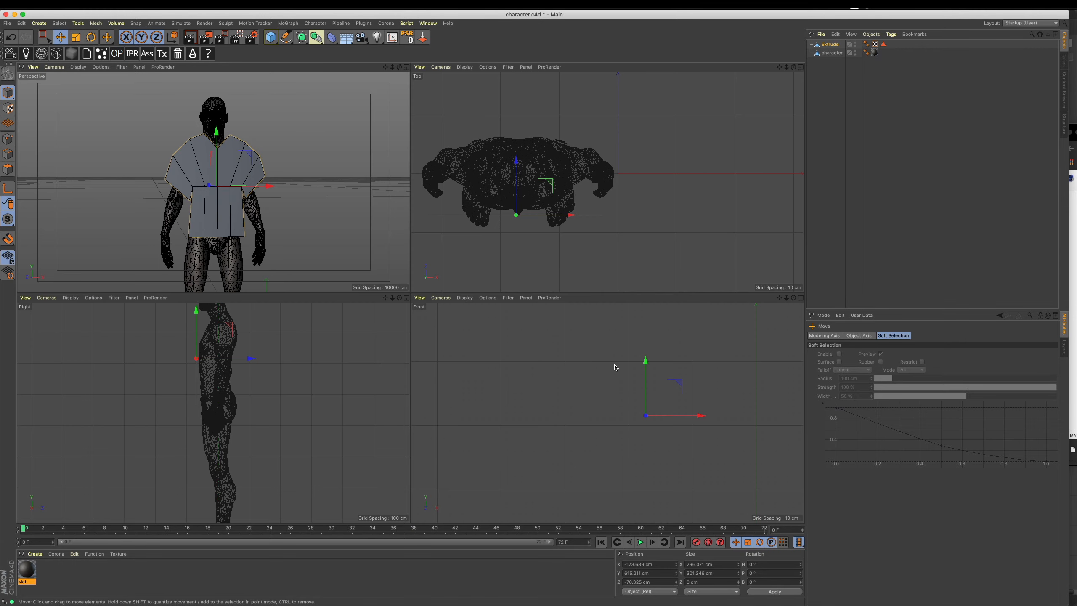
pyautogui.middleClick(616, 368)
pyautogui.keyDown('alt'); pyautogui.moveTo(410, 301); pyautogui.dragTo(454, 297, button='right'); pyautogui.keyUp('alt')
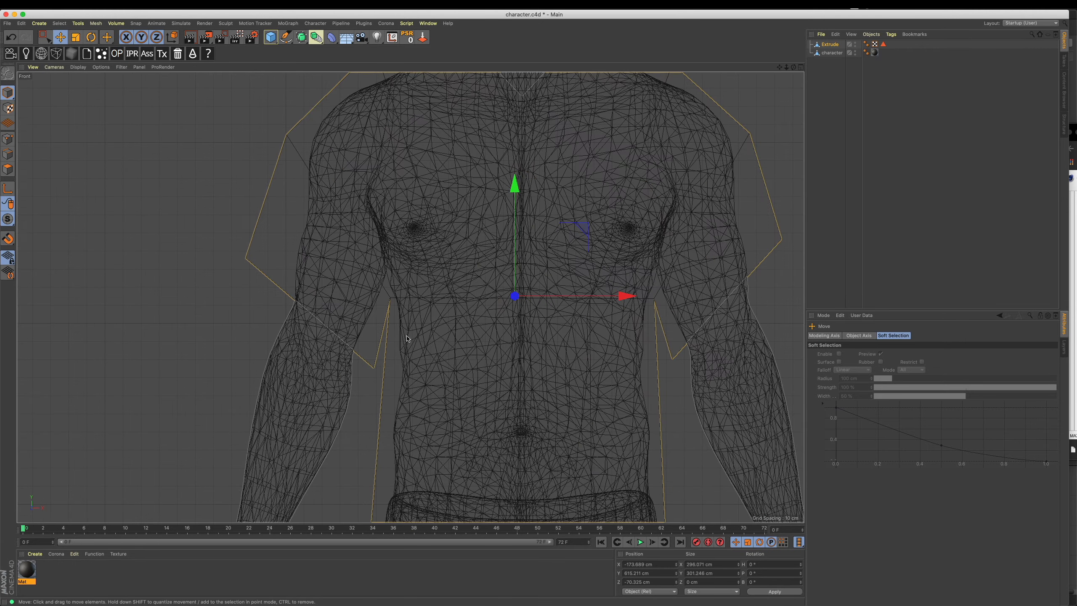
# Step: Select the inner hem points of both sleeves and scale their X spacing to about 179 cm
pyautogui.click(46, 42)
pyautogui.click(8, 139)
pyautogui.moveTo(379, 372); pyautogui.dragTo(378, 371)
pyautogui.keyDown('shift'); pyautogui.moveTo(661, 342); pyautogui.dragTo(694, 376); pyautogui.keyUp('shift')
pyautogui.press('t')
pyautogui.moveTo(636, 359); pyautogui.dragTo(759, 392)
pyautogui.press('e')
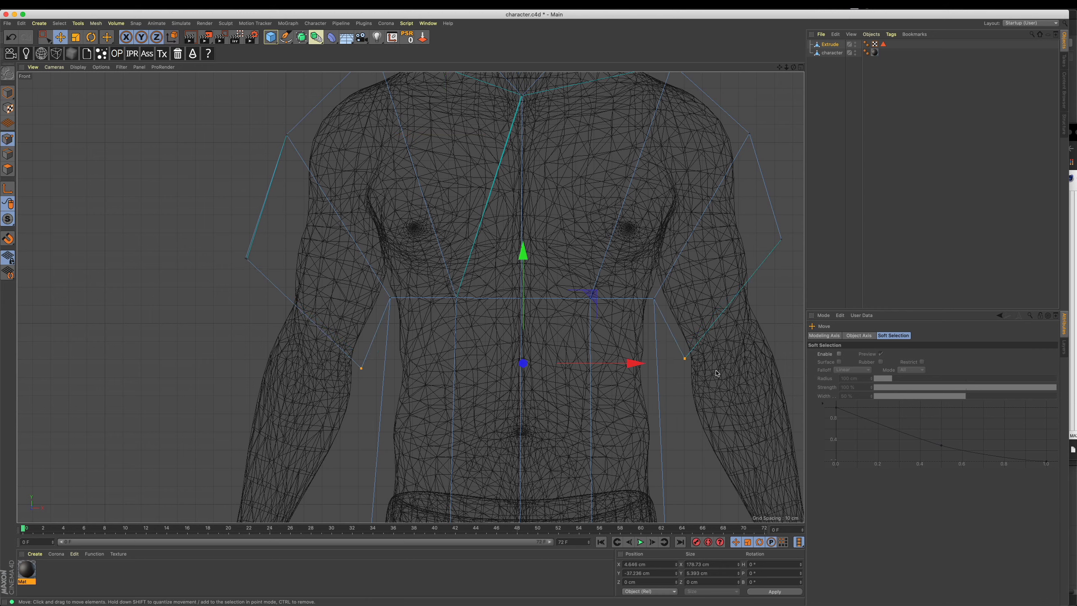
pyautogui.click(684, 360)
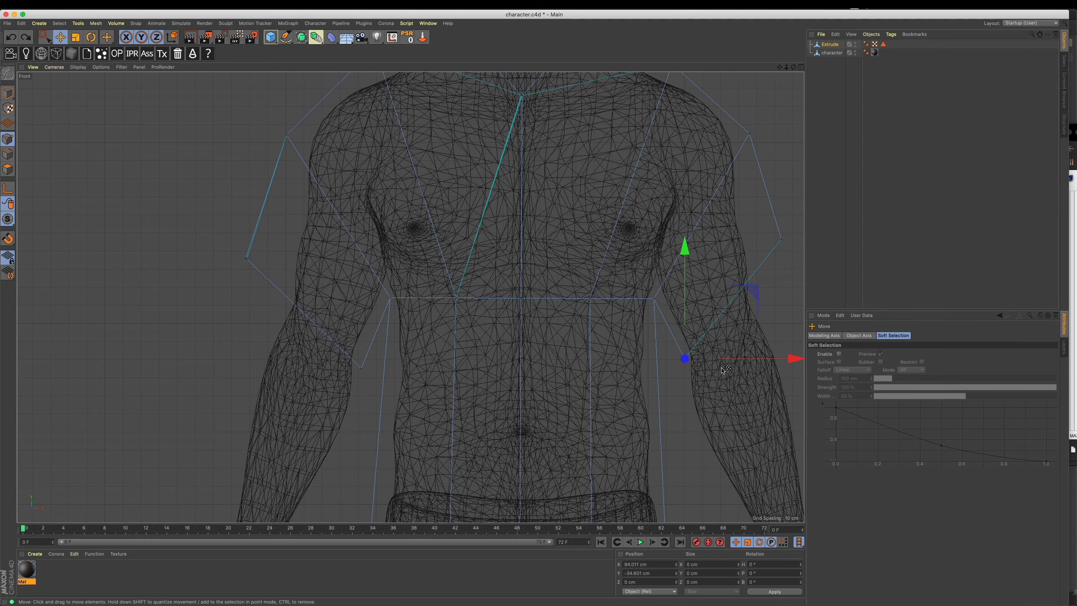
# Step: Try to move the chest polygon just right of the centre line in the perspective view, and undo the move
pyautogui.middleClick(71, 119)
pyautogui.middleClick(71, 119)
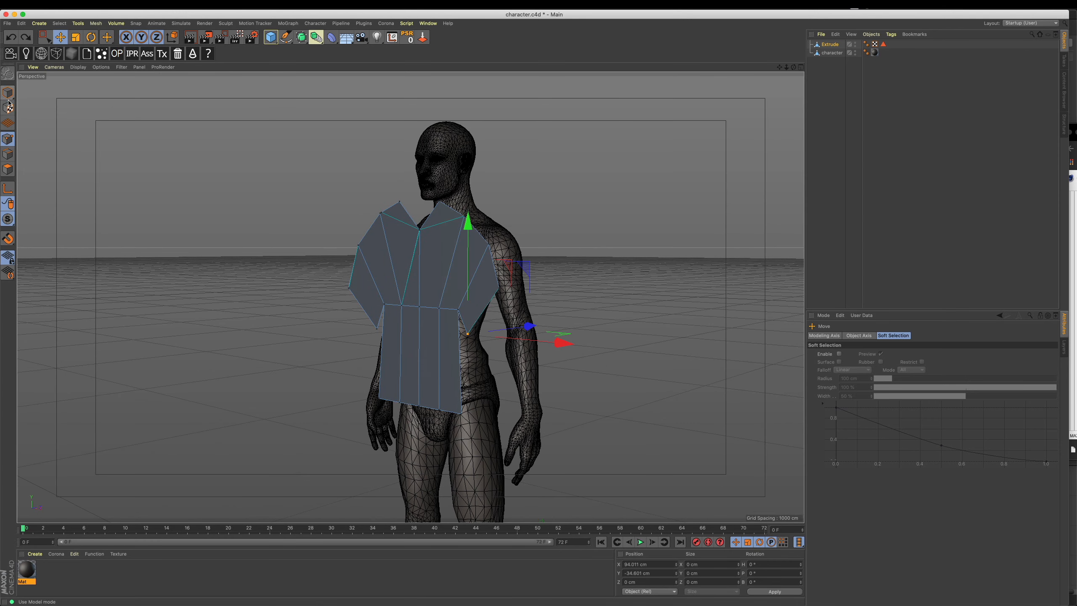
pyautogui.click(48, 39)
pyautogui.click(8, 169)
pyautogui.keyDown('alt'); pyautogui.moveTo(301, 244); pyautogui.dragTo(392, 278); pyautogui.keyUp('alt')
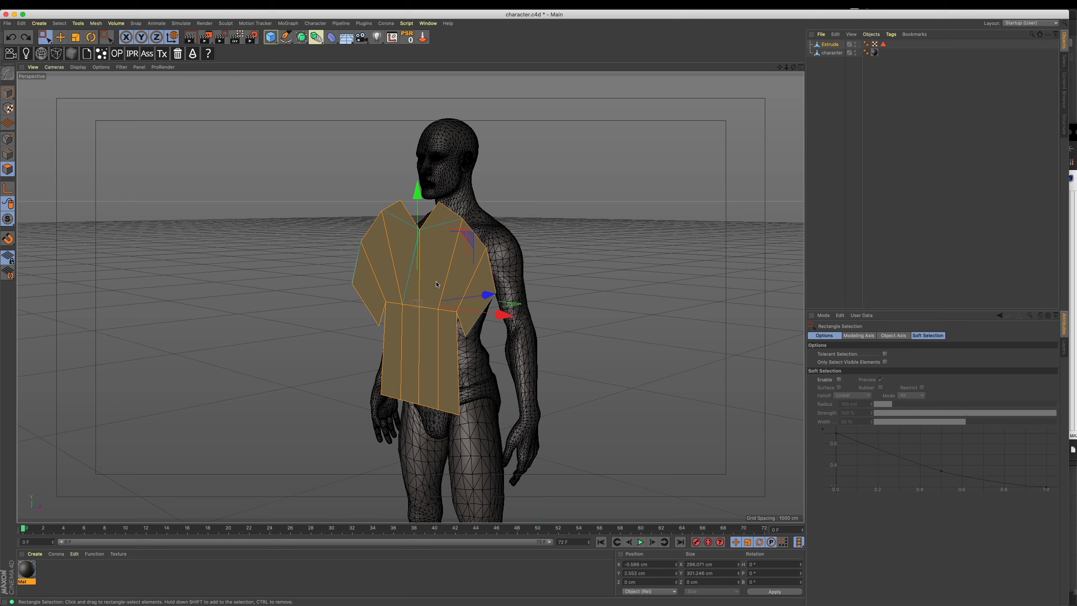
pyautogui.press('e')
pyautogui.click(442, 248)
pyautogui.keyDown('alt'); pyautogui.moveTo(443, 250); pyautogui.dragTo(459, 279); pyautogui.keyUp('alt')
pyautogui.moveTo(529, 251); pyautogui.dragTo(476, 284)
pyautogui.press('super+z')
pyautogui.keyDown('alt'); pyautogui.moveTo(476, 284); pyautogui.dragTo(493, 287, button='right'); pyautogui.keyUp('alt')
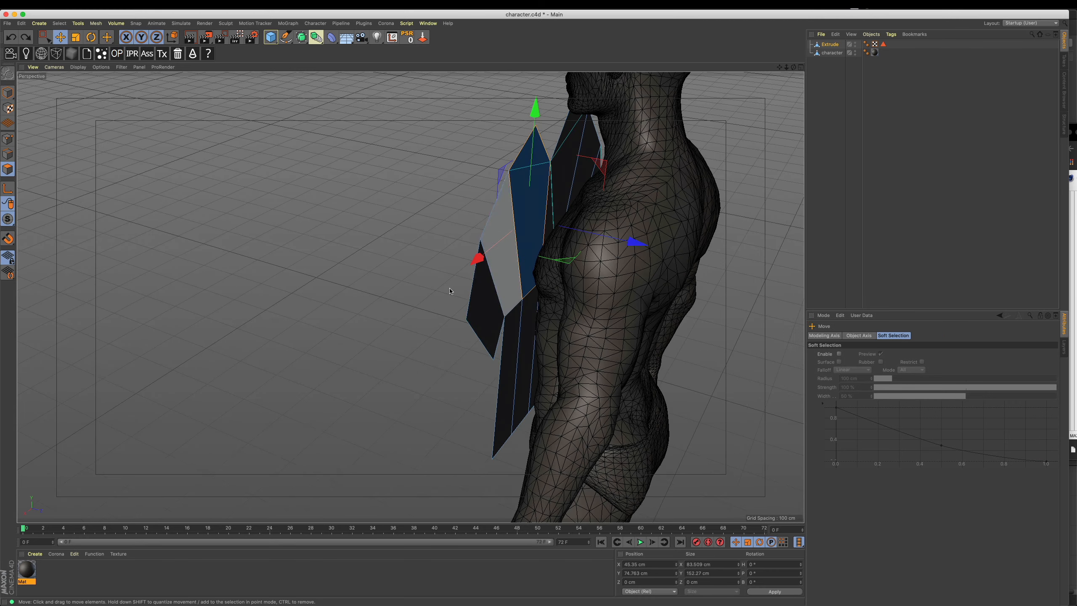
# Step: Select all garment polygons to check the surface, try to move the right sleeve's hem polygon, and undo the move
pyautogui.keyDown('alt'); pyautogui.moveTo(493, 287); pyautogui.dragTo(510, 323); pyautogui.keyUp('alt')
pyautogui.keyDown('alt'); pyautogui.moveTo(510, 323); pyautogui.dragTo(578, 287, button='middle'); pyautogui.keyUp('alt')
pyautogui.press('super+a')
pyautogui.keyDown('alt'); pyautogui.moveTo(538, 340); pyautogui.dragTo(550, 328); pyautogui.keyUp('alt')
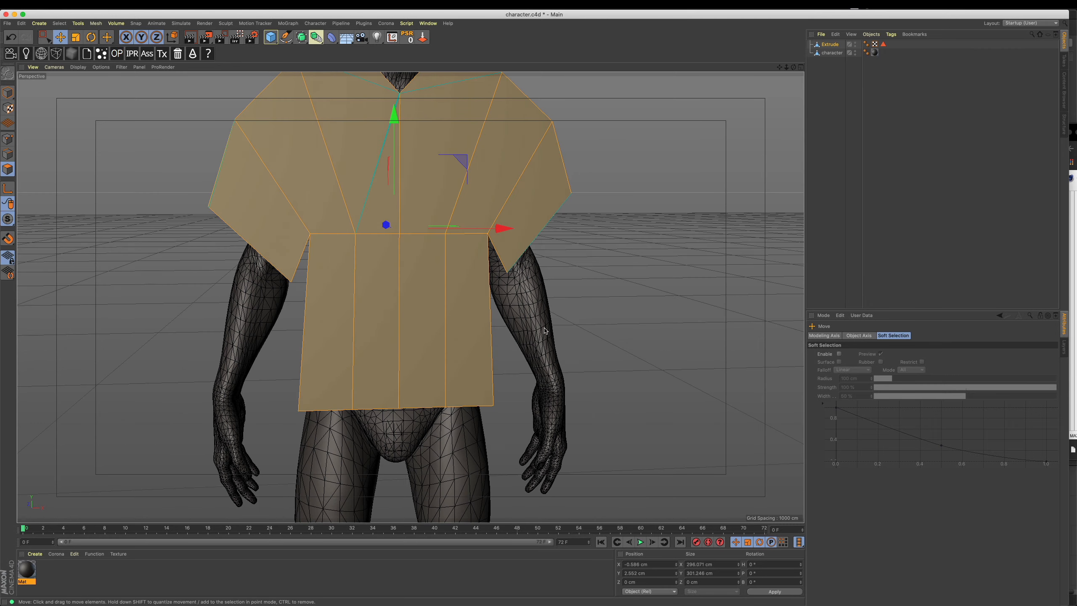
pyautogui.press('super+shift+a')
pyautogui.click(535, 239)
pyautogui.scroll(5, 559, 252)
pyautogui.moveTo(498, 198); pyautogui.dragTo(551, 238)
pyautogui.press('super+z')
pyautogui.press('super+z')
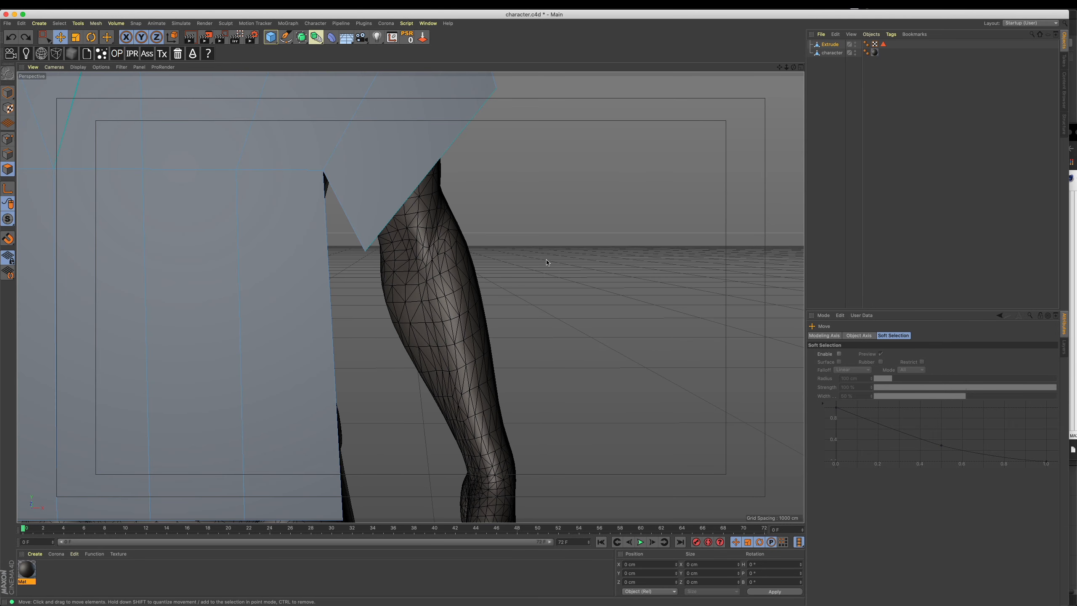
# Step: Delete one of the overlapping points at the centre of the neckline in the front view
pyautogui.click(9, 140)
pyautogui.keyDown('alt'); pyautogui.moveTo(360, 208); pyautogui.dragTo(409, 295, button='middle'); pyautogui.keyUp('alt')
pyautogui.keyDown('alt'); pyautogui.moveTo(408, 296); pyautogui.dragTo(394, 304); pyautogui.keyUp('alt')
pyautogui.middleClick(535, 380)
pyautogui.middleClick(536, 381)
pyautogui.click(685, 359)
pyautogui.keyDown('alt'); pyautogui.moveTo(721, 369); pyautogui.dragTo(664, 369, button='middle'); pyautogui.keyUp('alt')
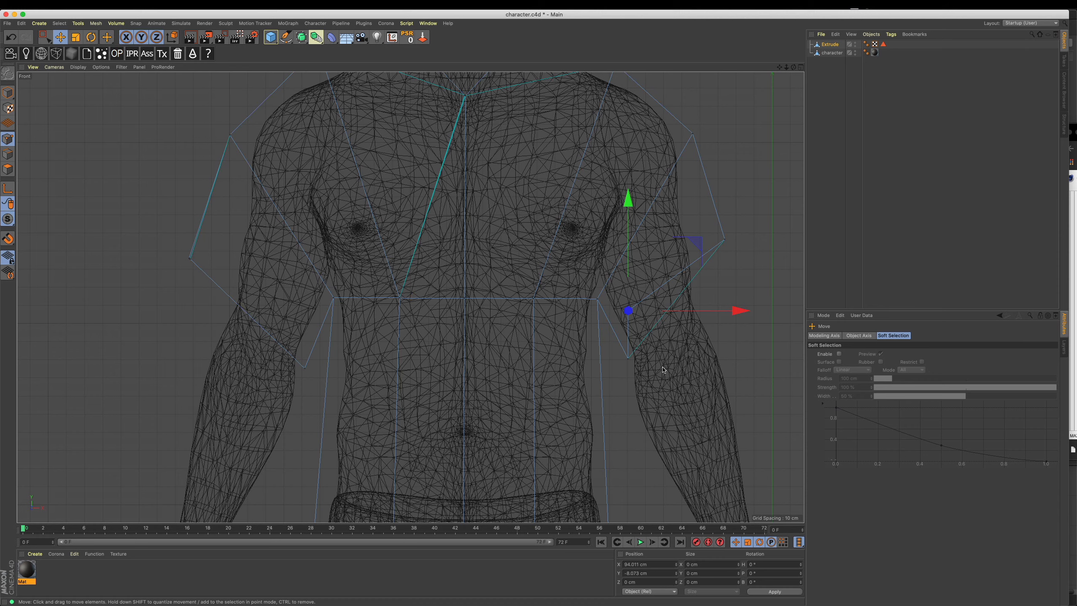
pyautogui.keyDown('alt'); pyautogui.moveTo(472, 339); pyautogui.dragTo(490, 361, button='middle'); pyautogui.keyUp('alt')
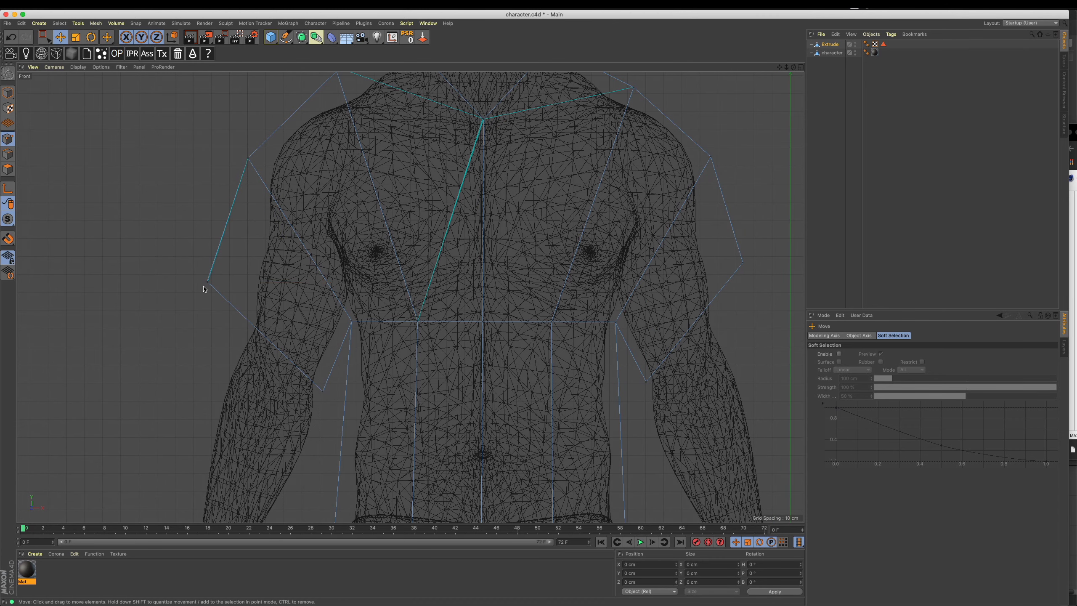
pyautogui.keyDown('alt'); pyautogui.moveTo(418, 247); pyautogui.dragTo(420, 318, button='middle'); pyautogui.keyUp('alt')
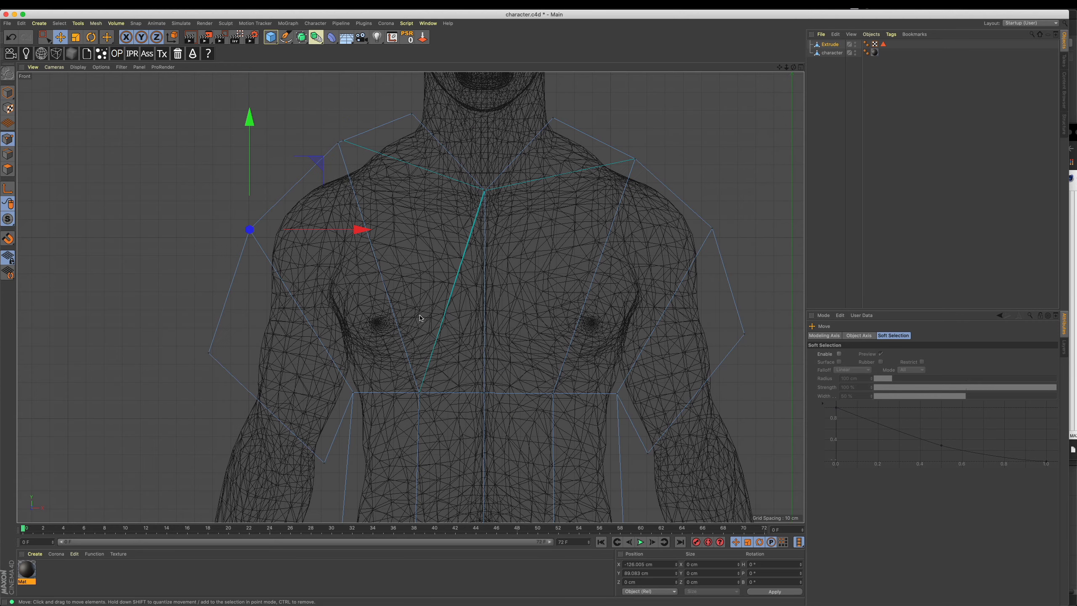
pyautogui.click(485, 193)
pyautogui.click(515, 224)
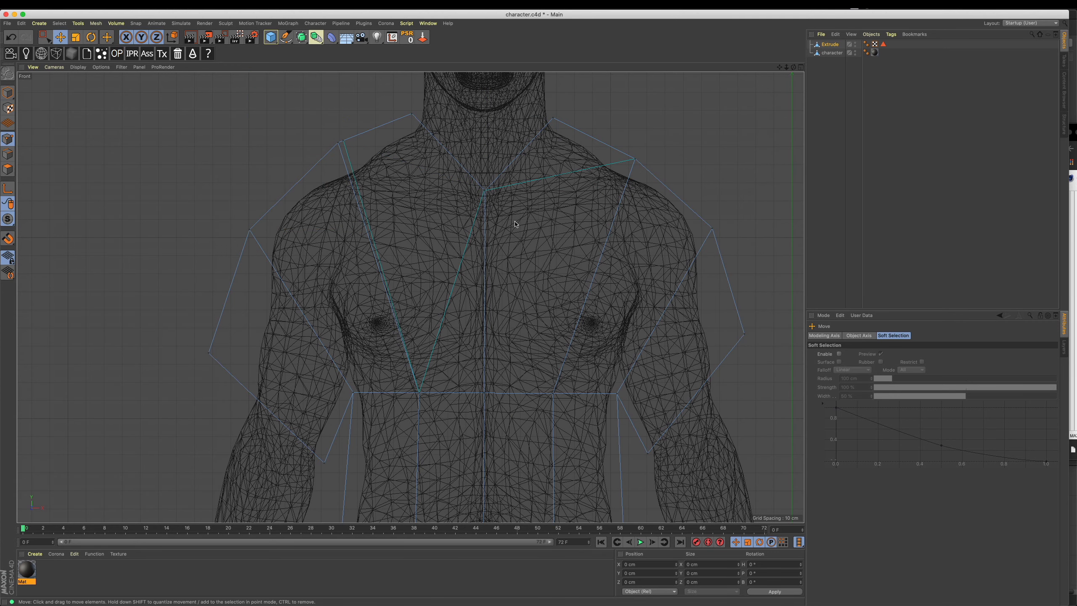
# Step: Try deleting the right shoulder point and the point left of centre on the chest line, undoing both deletions
pyautogui.click(636, 160)
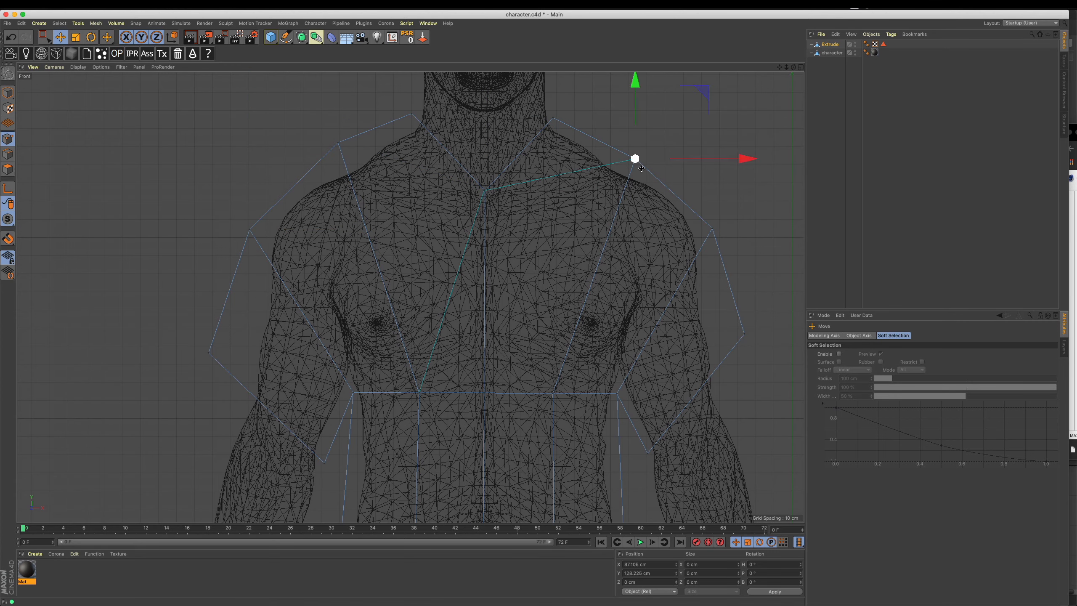
pyautogui.click(534, 227)
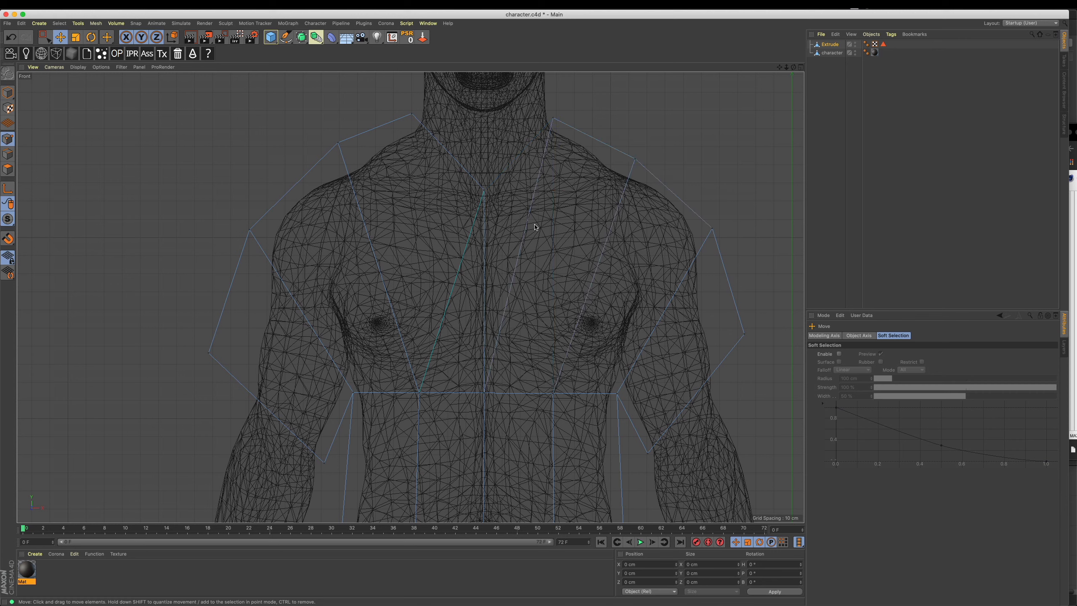
pyautogui.press('super+z')
pyautogui.click(419, 395)
pyautogui.press('Delete')
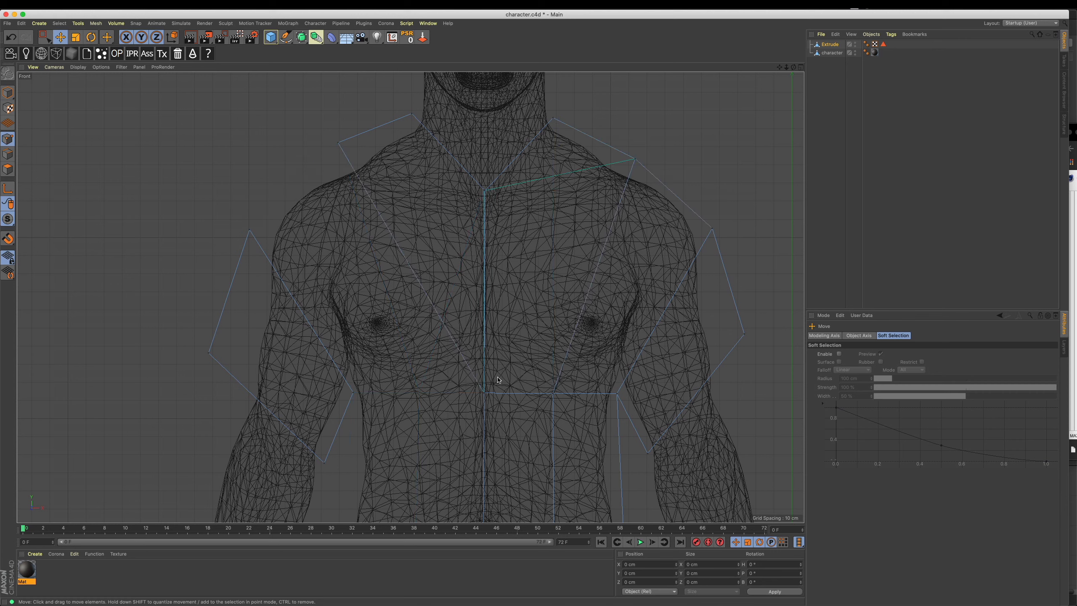
pyautogui.press('super+z')
pyautogui.press('super+z')
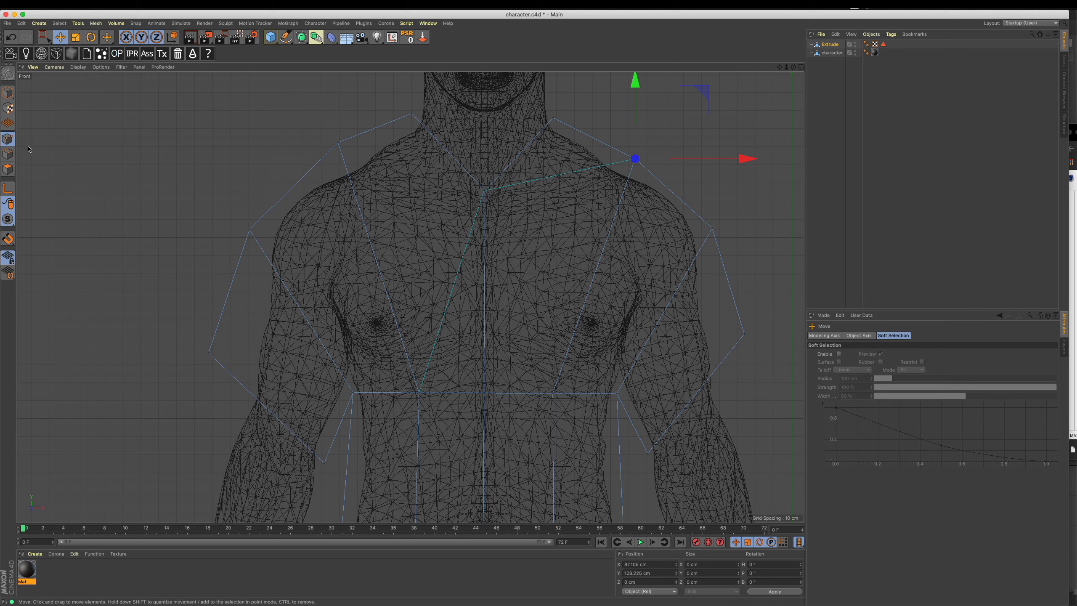
# Step: Select the overlapping points at the centre of the neckline and weld them into one point
pyautogui.click(44, 37)
pyautogui.click(485, 190)
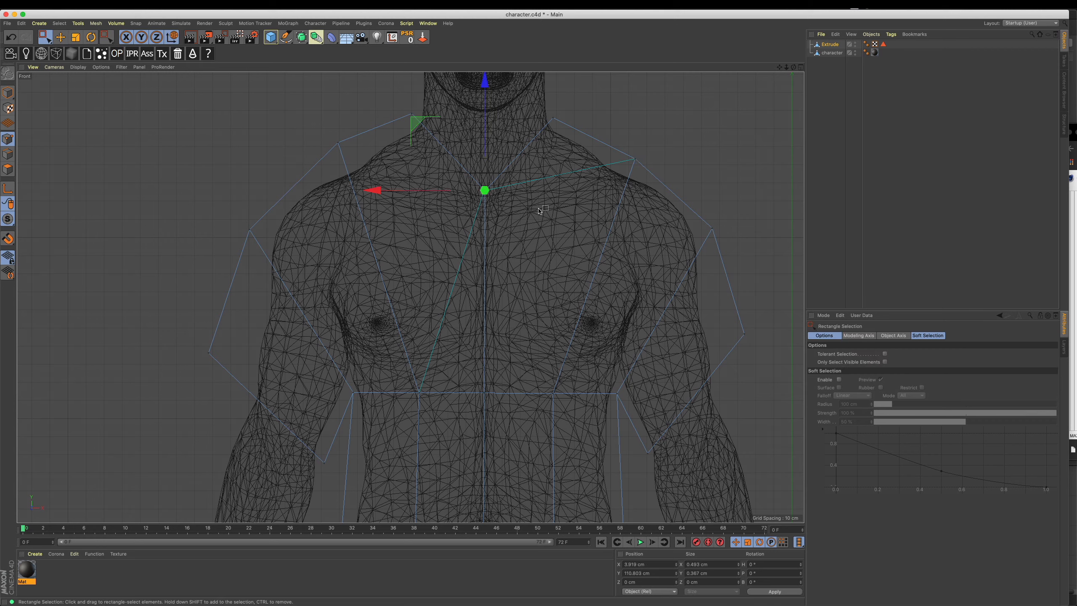
pyautogui.rightClick(541, 220)
pyautogui.click(494, 221)
pyautogui.moveTo(373, 191); pyautogui.dragTo(456, 191)
pyautogui.press('super+z')
pyautogui.moveTo(533, 239); pyautogui.dragTo(446, 158)
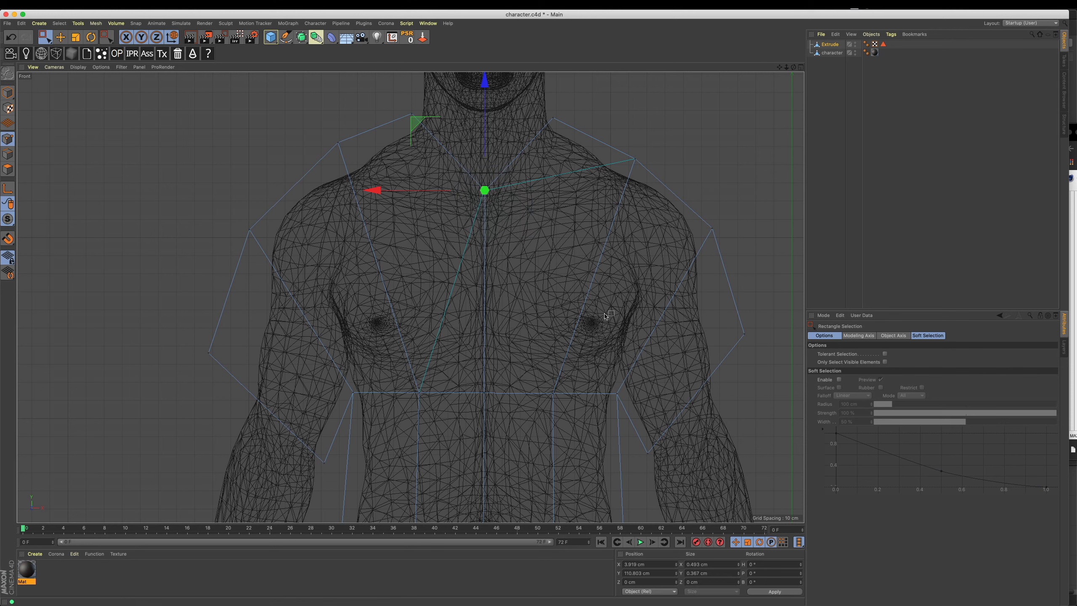
pyautogui.rightClick(522, 236)
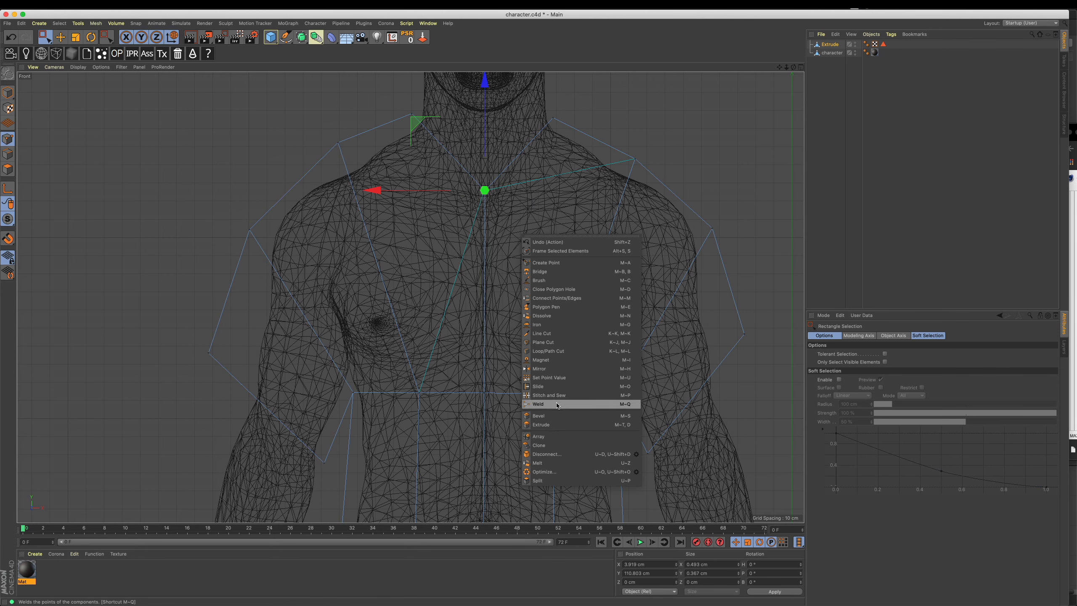
pyautogui.click(547, 404)
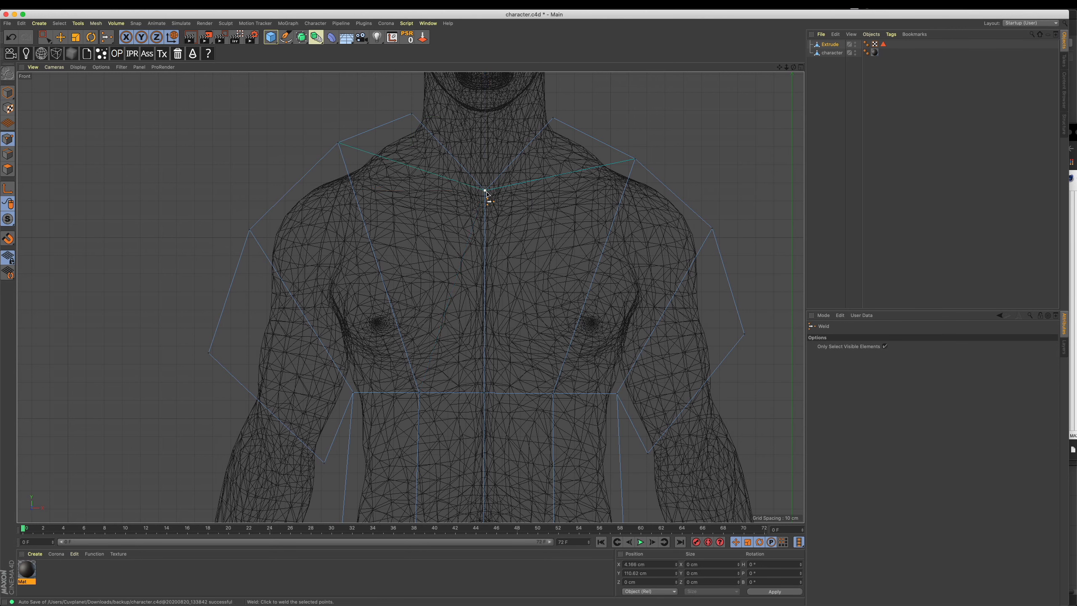
# Step: Examine the garment's surface and points in the perspective view and return to the front view
pyautogui.click(8, 92)
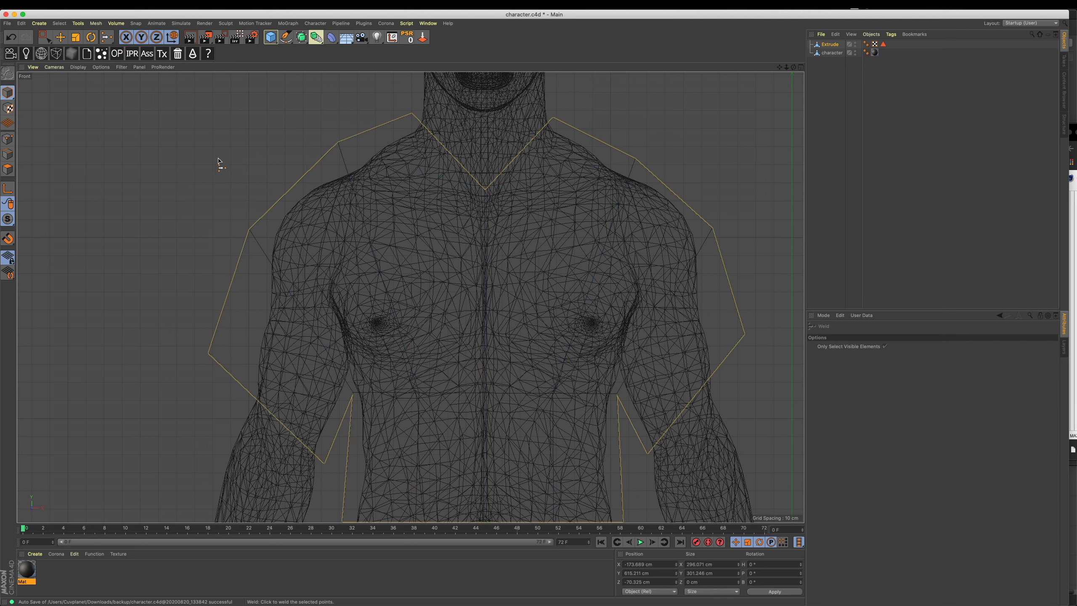
pyautogui.keyDown('alt'); pyautogui.moveTo(183, 158); pyautogui.dragTo(181, 170, button='middle'); pyautogui.keyUp('alt')
pyautogui.middleClick(189, 174)
pyautogui.middleClick(284, 202)
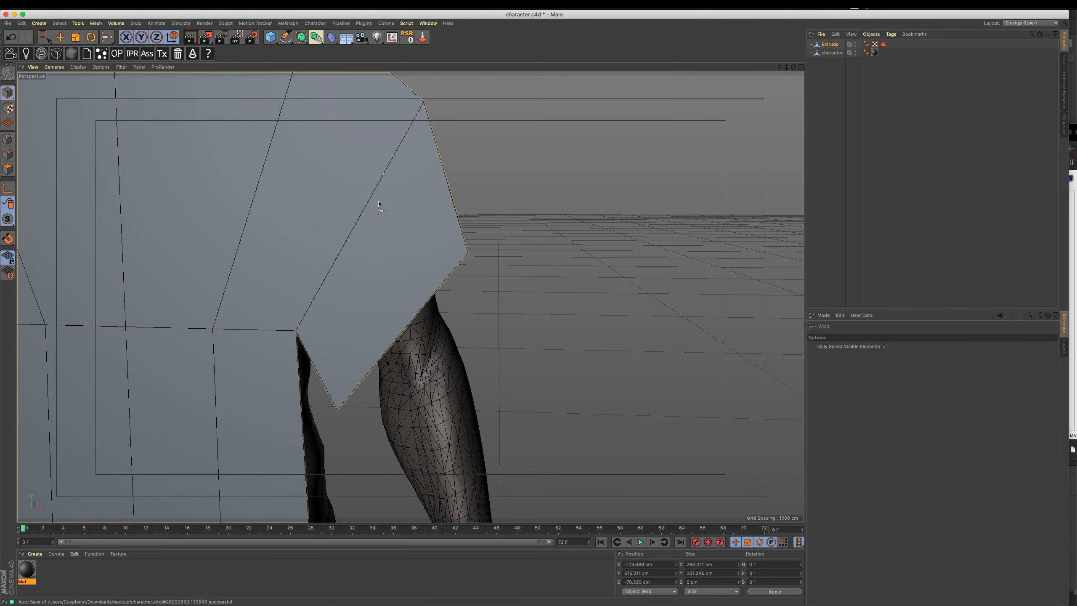
pyautogui.keyDown('alt'); pyautogui.moveTo(377, 202); pyautogui.dragTo(521, 238, button='middle'); pyautogui.keyUp('alt')
pyautogui.keyDown('alt'); pyautogui.moveTo(521, 238); pyautogui.dragTo(447, 245, button='right'); pyautogui.keyUp('alt')
pyautogui.click(12, 141)
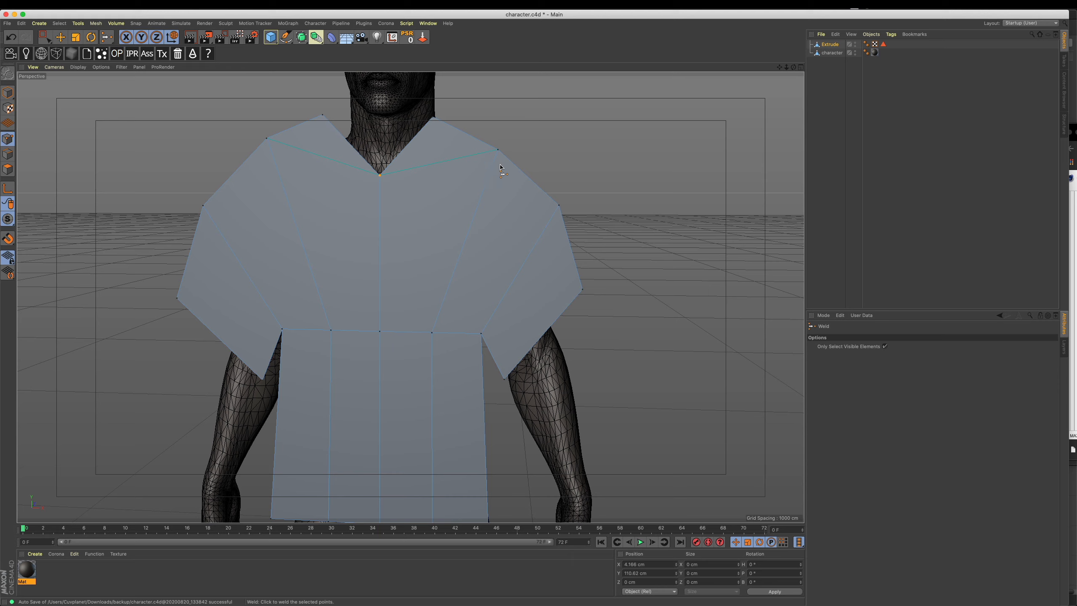
pyautogui.click(60, 38)
pyautogui.middleClick(500, 275)
pyautogui.middleClick(594, 313)
# Step: Test the neckline, shoulder and upper sleeve points for loose duplicates by moving each one and undoing the move
pyautogui.keyDown('alt'); pyautogui.moveTo(636, 188); pyautogui.dragTo(608, 224, button='middle'); pyautogui.keyUp('alt')
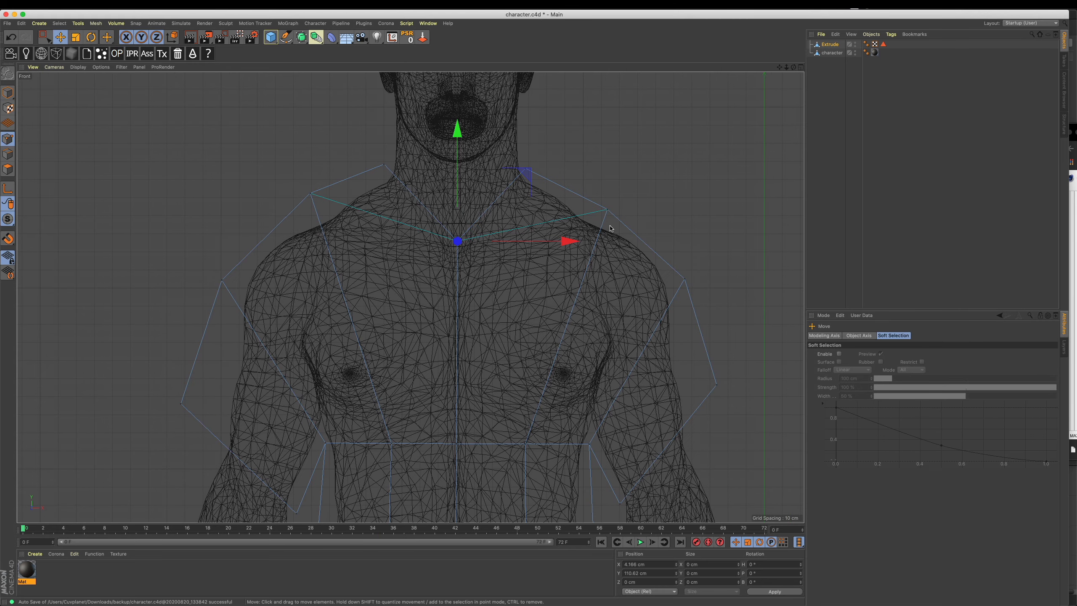
pyautogui.moveTo(607, 211); pyautogui.dragTo(631, 180)
pyautogui.press('super+z')
pyautogui.moveTo(461, 239); pyautogui.dragTo(582, 166)
pyautogui.press('super+z')
pyautogui.moveTo(312, 195); pyautogui.dragTo(283, 207)
pyautogui.press('super+z')
pyautogui.moveTo(499, 143); pyautogui.dragTo(593, 177)
pyautogui.press('super+z')
pyautogui.moveTo(685, 280); pyautogui.dragTo(754, 195)
pyautogui.press('super+z')
# Step: Test the points along the horizontal chest line for loose duplicates by moving each one and undoing the move
pyautogui.keyDown('alt'); pyautogui.moveTo(628, 377); pyautogui.dragTo(641, 290, button='middle'); pyautogui.keyUp('alt')
pyautogui.moveTo(539, 356); pyautogui.dragTo(570, 370)
pyautogui.press('super+z')
pyautogui.moveTo(470, 355); pyautogui.dragTo(543, 355)
pyautogui.press('super+z')
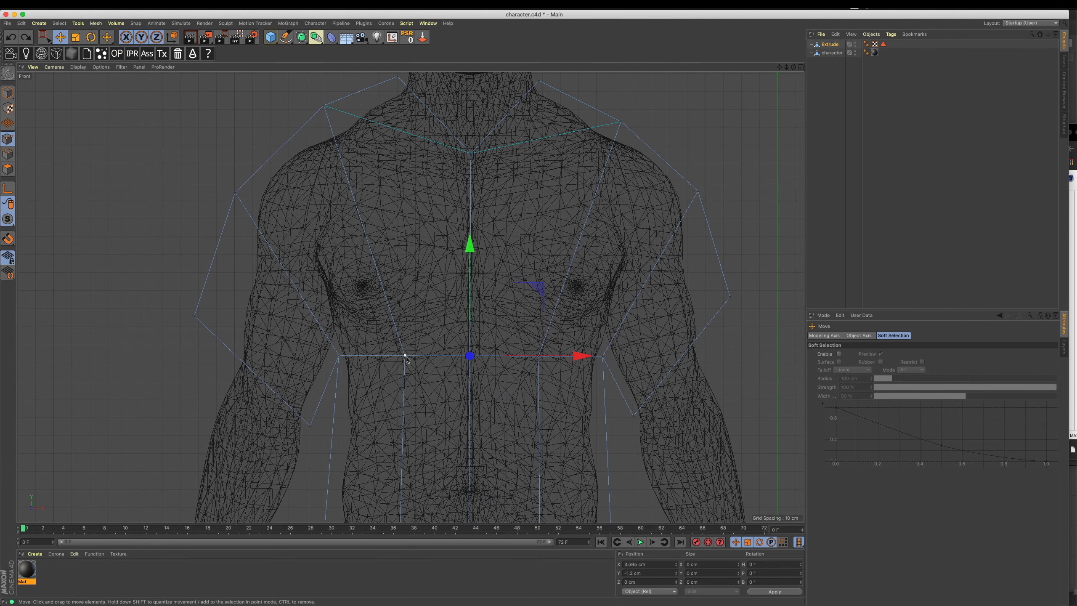
pyautogui.moveTo(406, 357); pyautogui.dragTo(393, 274)
pyautogui.press('super+z')
pyautogui.press('super+z')
pyautogui.moveTo(602, 357); pyautogui.dragTo(632, 330)
pyautogui.press('super+z')
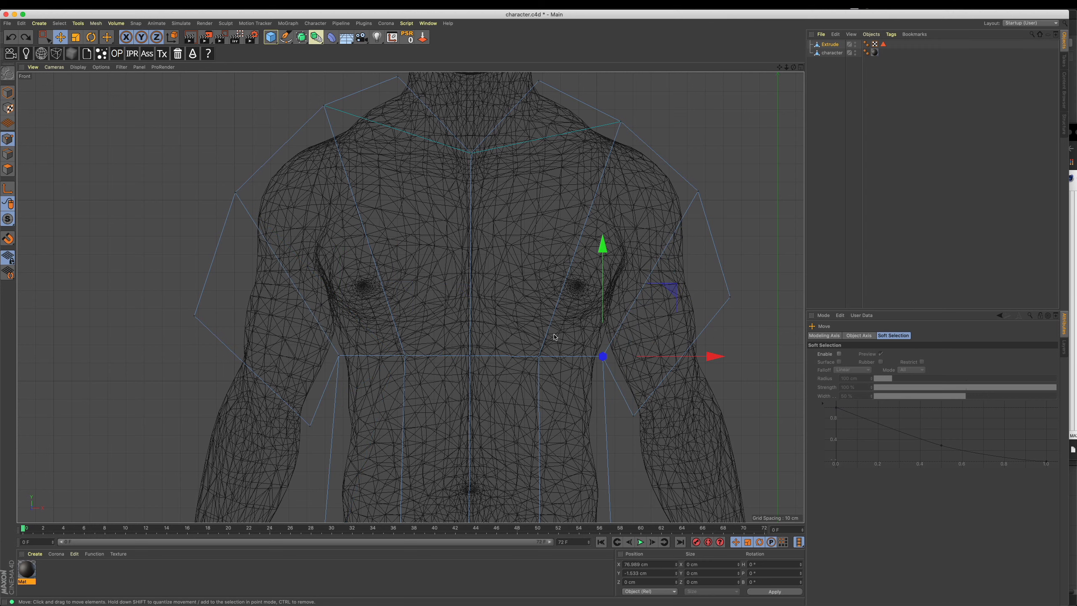
# Step: Select all polygons of the garment in the perspective view and subdivide them
pyautogui.scroll(-6, 509, 314)
pyautogui.middleClick(482, 317)
pyautogui.middleClick(412, 301)
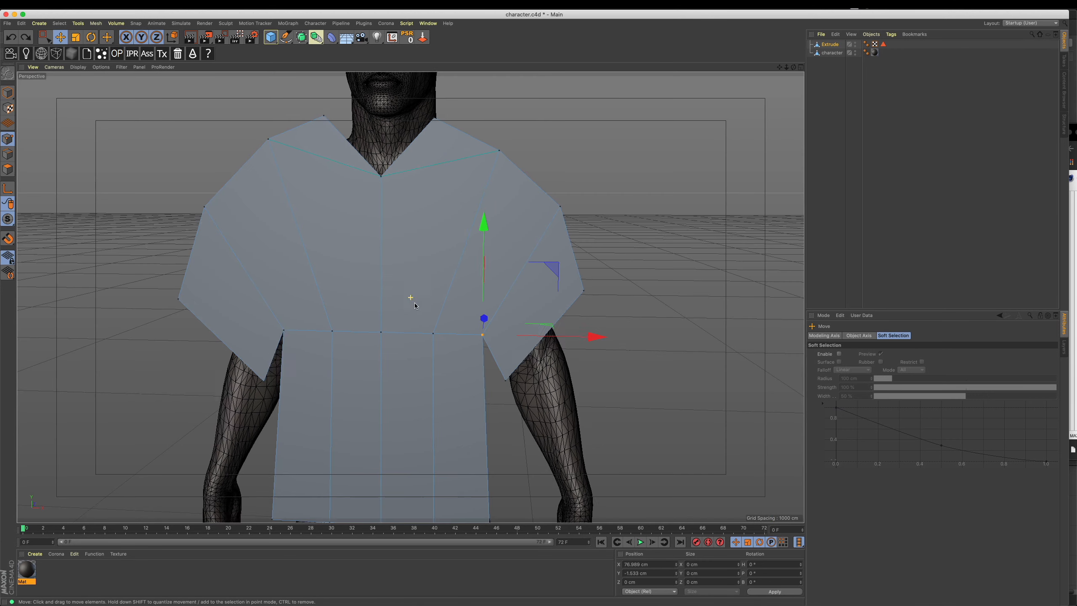
pyautogui.keyDown('alt'); pyautogui.moveTo(515, 248); pyautogui.dragTo(505, 352); pyautogui.keyUp('alt')
pyautogui.click(513, 296)
pyautogui.click(11, 92)
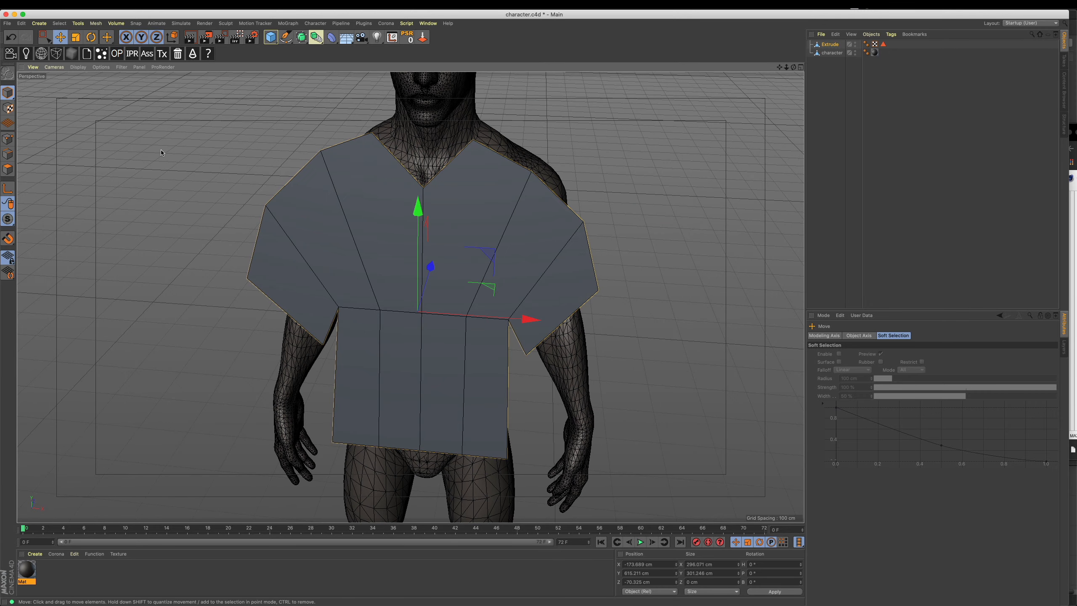
pyautogui.click(8, 169)
pyautogui.keyDown('alt'); pyautogui.moveTo(354, 272); pyautogui.dragTo(367, 242); pyautogui.keyUp('alt')
pyautogui.hotkey('ctrl', 'a')
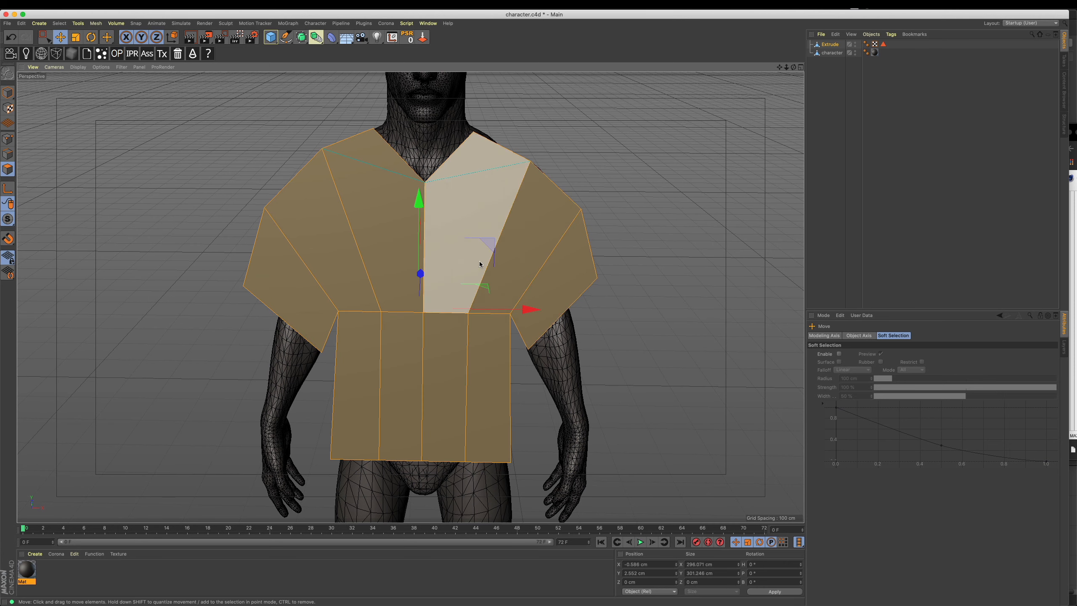
pyautogui.rightClick(615, 135)
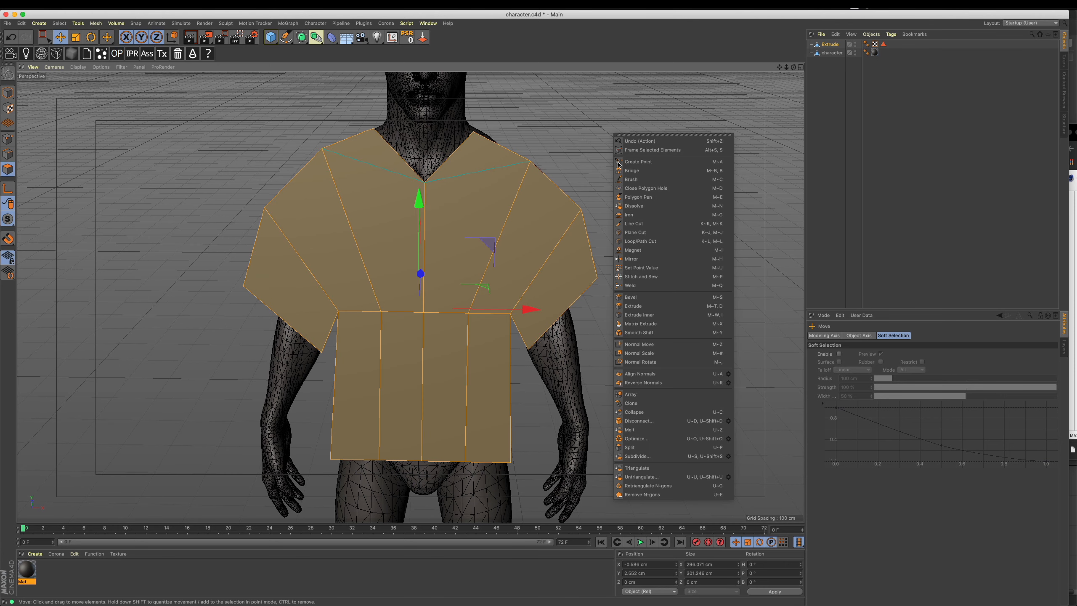
pyautogui.click(637, 456)
pyautogui.keyDown('alt'); pyautogui.moveTo(617, 353); pyautogui.dragTo(619, 321); pyautogui.keyUp('alt')
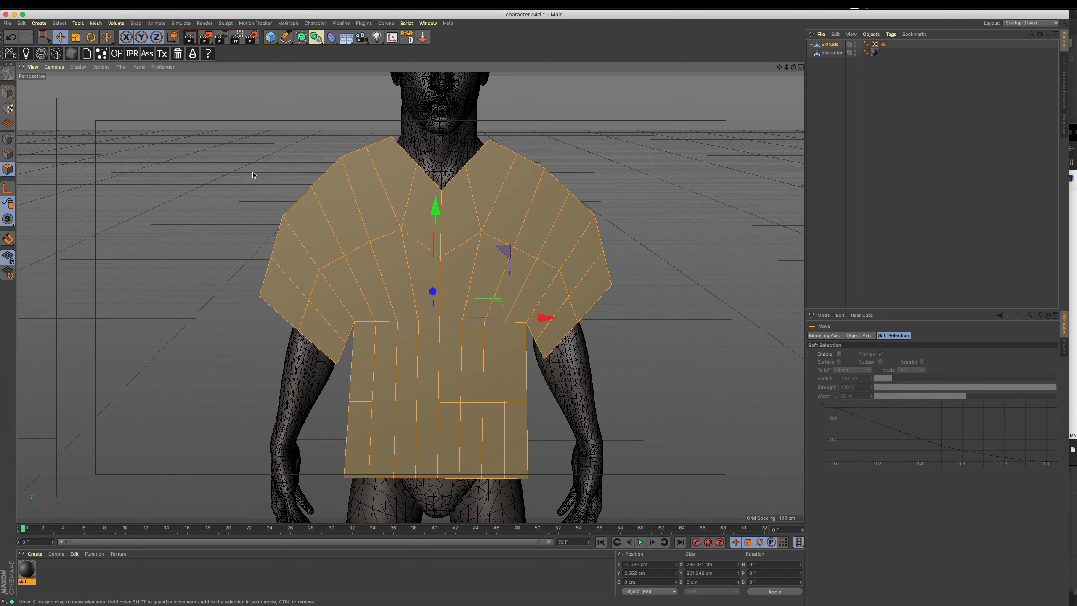
# Step: Raise the centre point between the neckline and the chest line to about 68 cm in Y
pyautogui.keyDown('alt'); pyautogui.moveTo(253, 174); pyautogui.dragTo(252, 166); pyautogui.keyUp('alt')
pyautogui.click(8, 154)
pyautogui.click(444, 254)
pyautogui.click(8, 139)
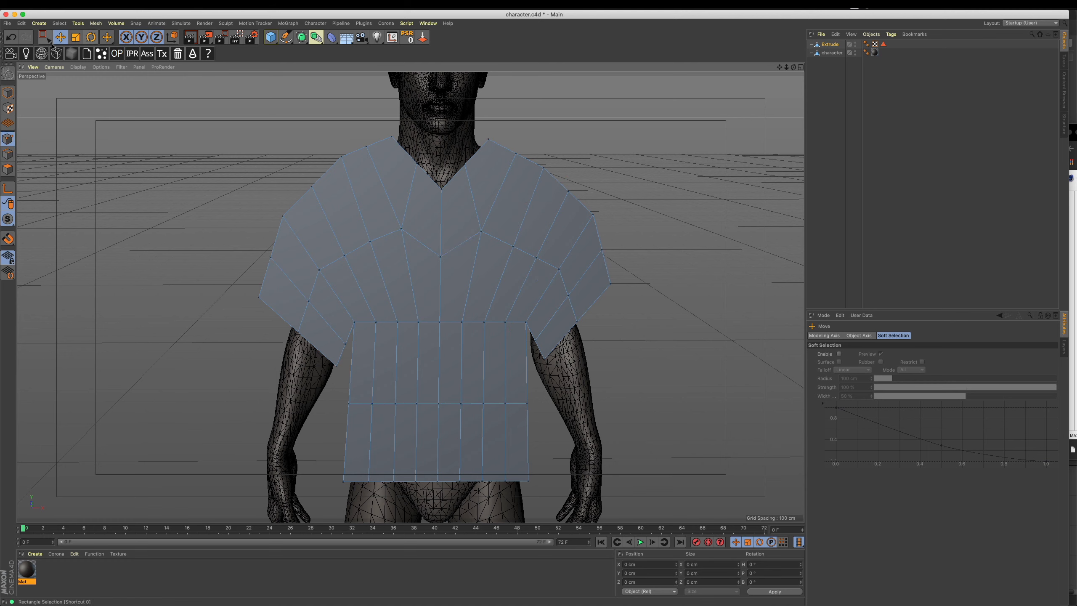
pyautogui.click(441, 257)
pyautogui.moveTo(441, 224)
pyautogui.mouseDown()
pyautogui.moveTo(441, 204)
pyautogui.moveTo(433, 219)
pyautogui.mouseUp()
pyautogui.click(399, 231)
pyautogui.click(440, 238)
pyautogui.press('super+z')
# Step: Rename the flat garment object as front
pyautogui.keyDown('alt'); pyautogui.moveTo(501, 275); pyautogui.dragTo(447, 266); pyautogui.keyUp('alt')
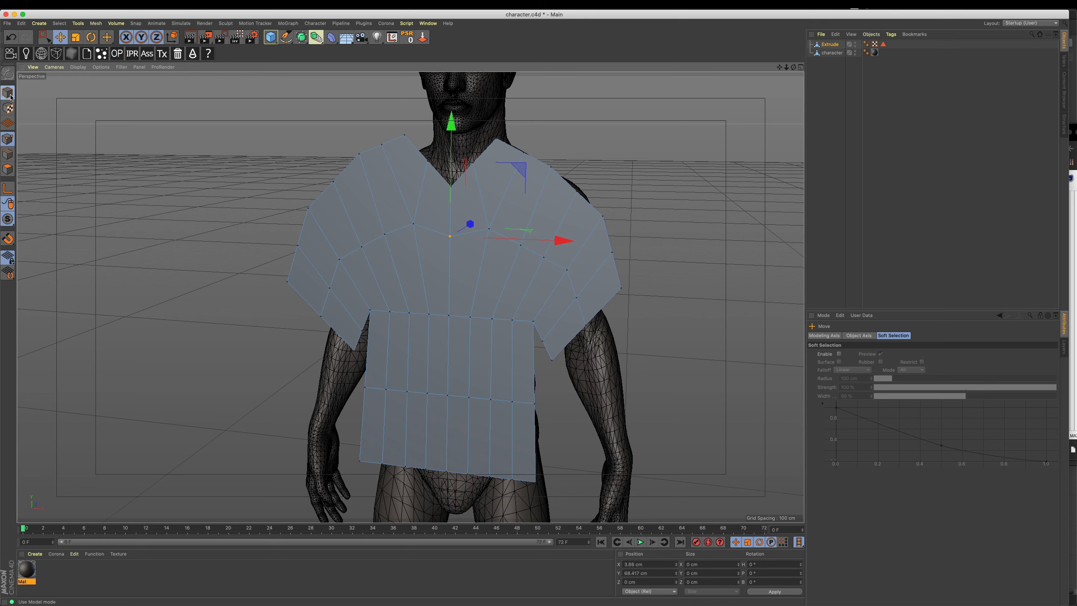
pyautogui.click(9, 93)
pyautogui.keyDown('alt'); pyautogui.moveTo(424, 199); pyautogui.dragTo(510, 202); pyautogui.keyUp('alt')
pyautogui.doubleClick(826, 45)
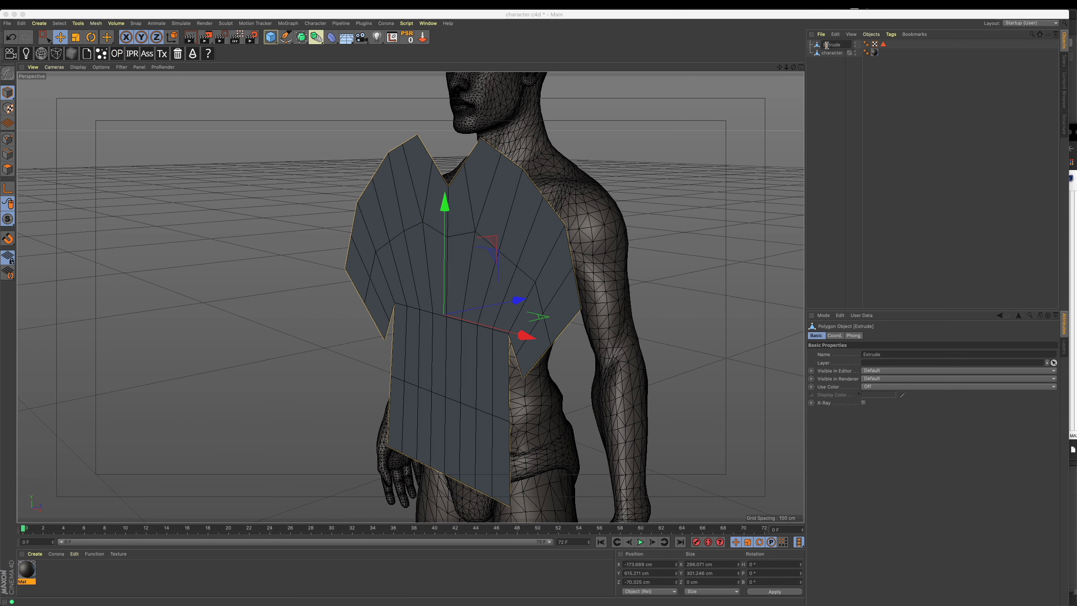
pyautogui.write('front')
pyautogui.press('Return')
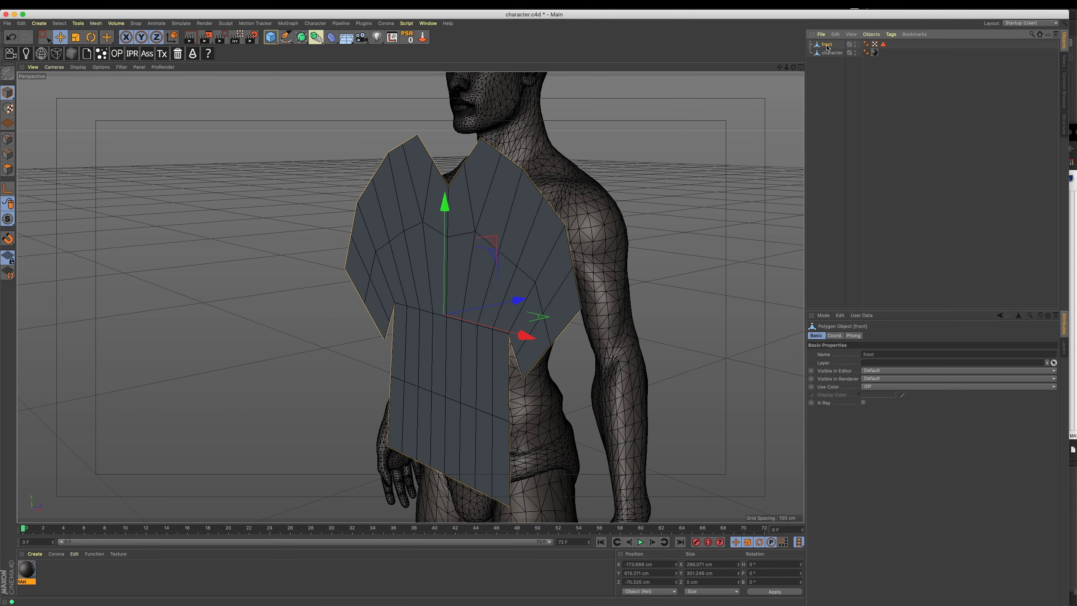
# Step: Duplicate the front piece along Z, placing the copy behind the character at about 79.6 cm
pyautogui.keyDown('ctrl'); pyautogui.moveTo(517, 301); pyautogui.dragTo(591, 302); pyautogui.keyUp('ctrl')
pyautogui.moveTo(738, 279); pyautogui.dragTo(688, 278)
pyautogui.keyDown('alt'); pyautogui.moveTo(569, 306); pyautogui.dragTo(672, 287); pyautogui.keyUp('alt')
pyautogui.keyDown('alt'); pyautogui.moveTo(593, 285); pyautogui.dragTo(534, 291); pyautogui.keyUp('alt')
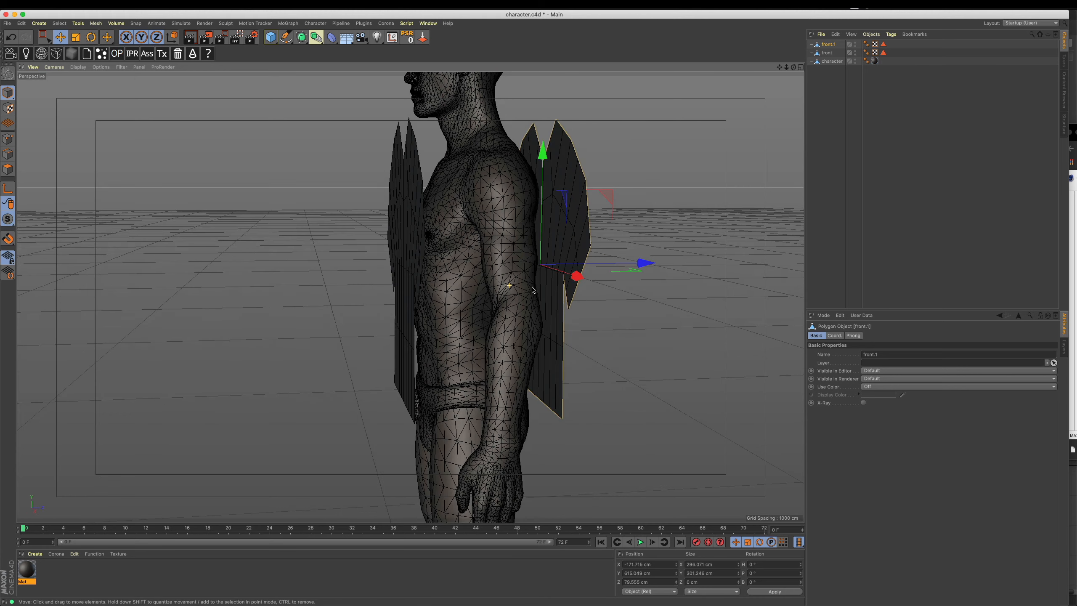
# Step: Move the front piece slightly away from the character's chest, to about -74 cm in Z
pyautogui.click(413, 241)
pyautogui.middleClick(513, 335)
pyautogui.middleClick(589, 397)
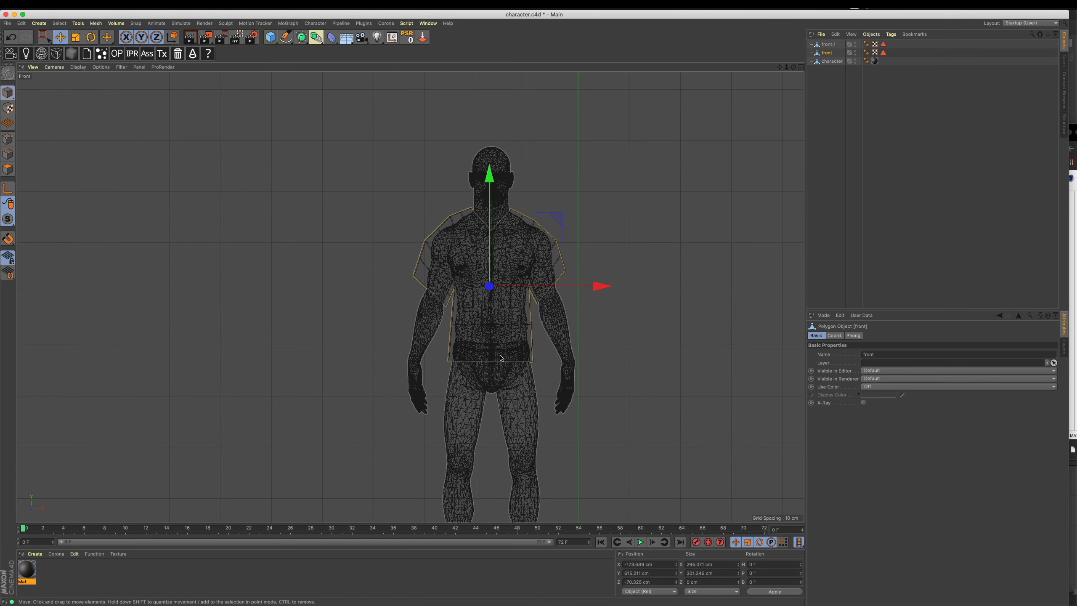
pyautogui.middleClick(526, 373)
pyautogui.middleClick(353, 361)
pyautogui.scroll(-3, 409, 296)
pyautogui.scroll(6, 409, 296)
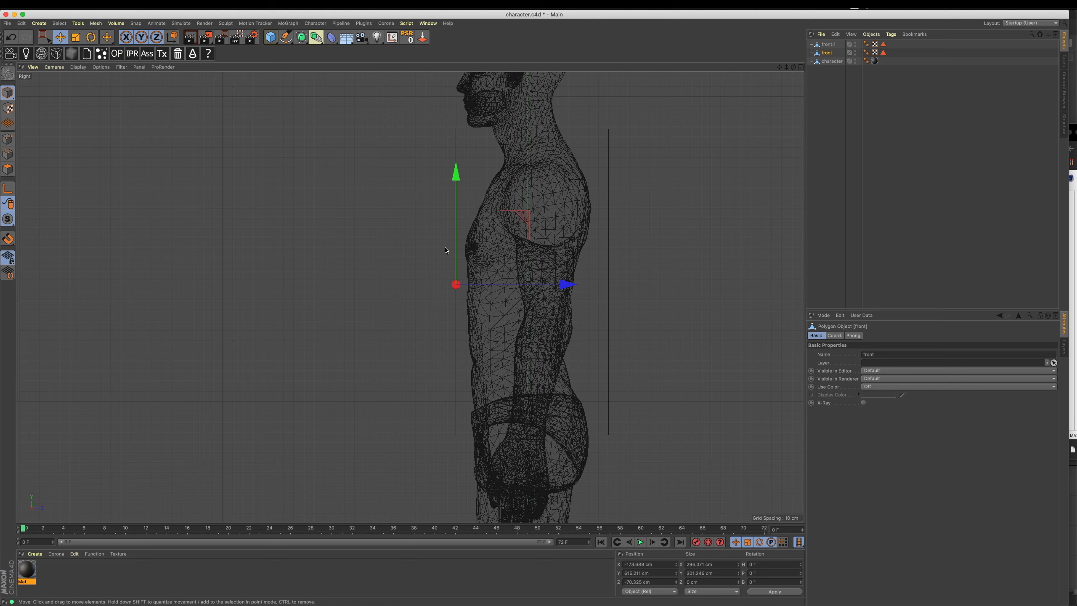
pyautogui.moveTo(568, 284); pyautogui.dragTo(556, 285)
pyautogui.middleClick(462, 278)
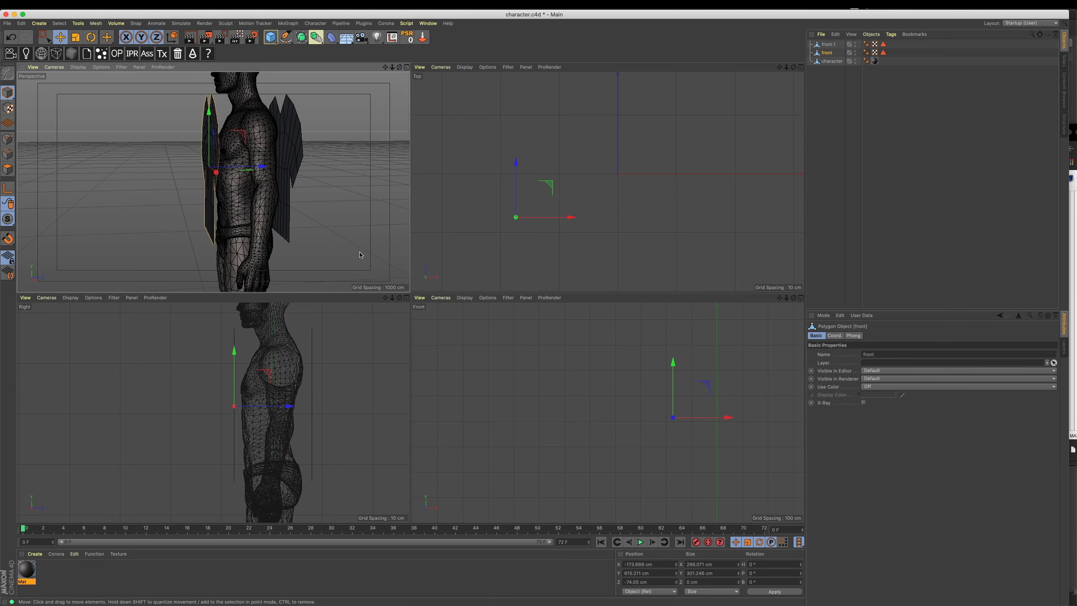
pyautogui.middleClick(363, 254)
# Step: Rename the rear copy as back and remove the triangular selection tags from both garment pieces
pyautogui.doubleClick(832, 53)
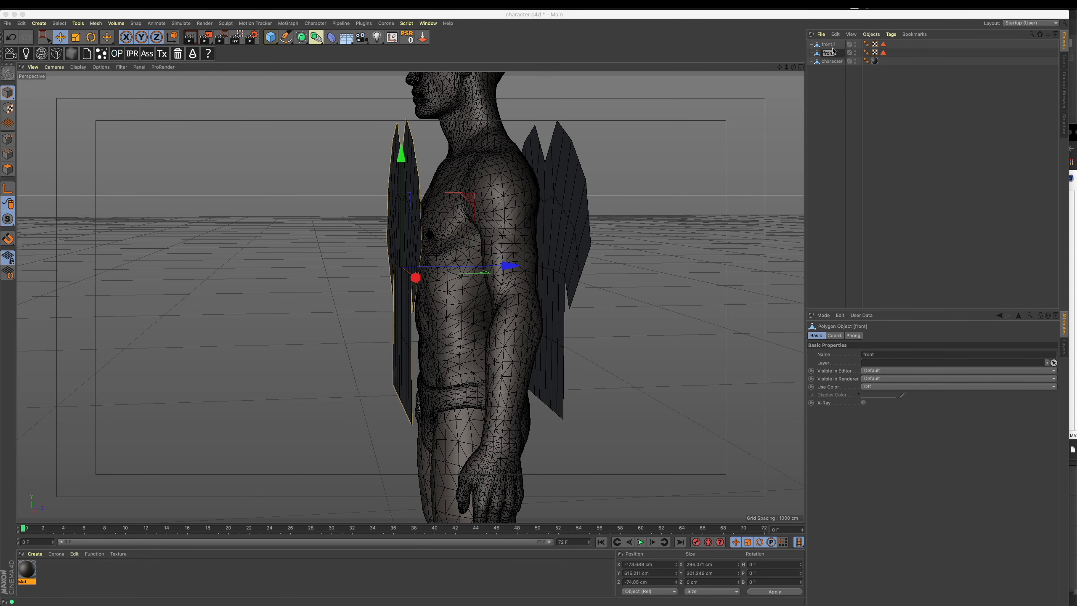
pyautogui.doubleClick(831, 45)
pyautogui.write('bac')
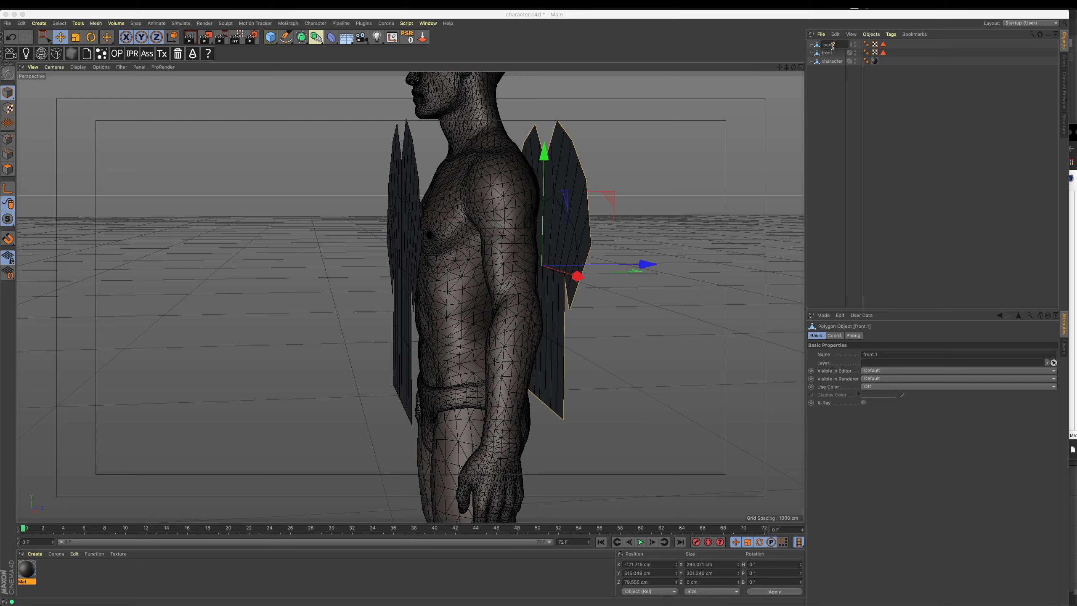
pyautogui.write('k')
pyautogui.press('Return')
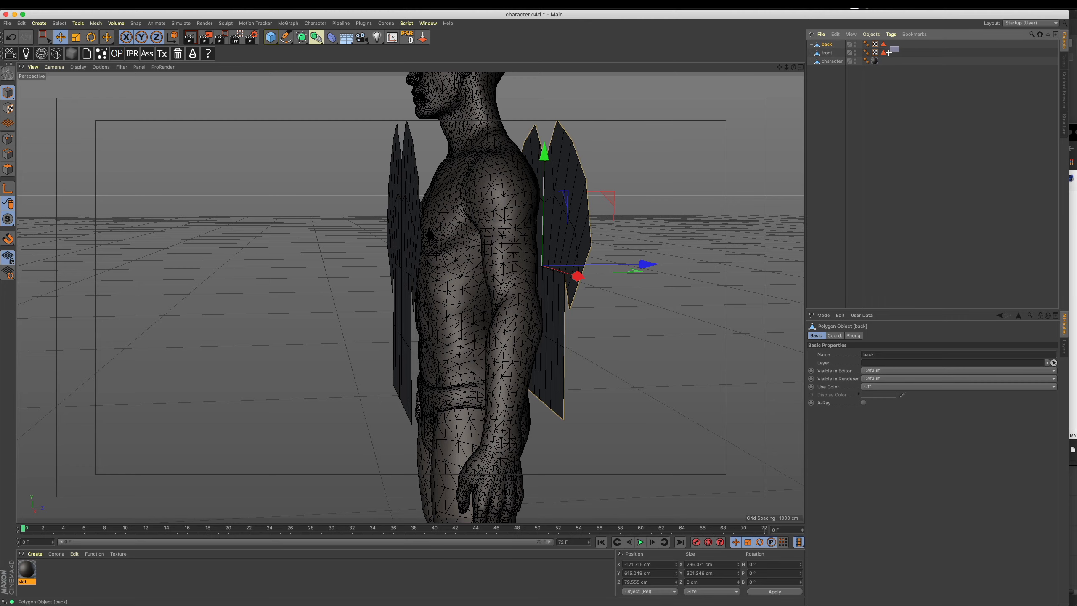
pyautogui.moveTo(890, 52); pyautogui.dragTo(886, 53)
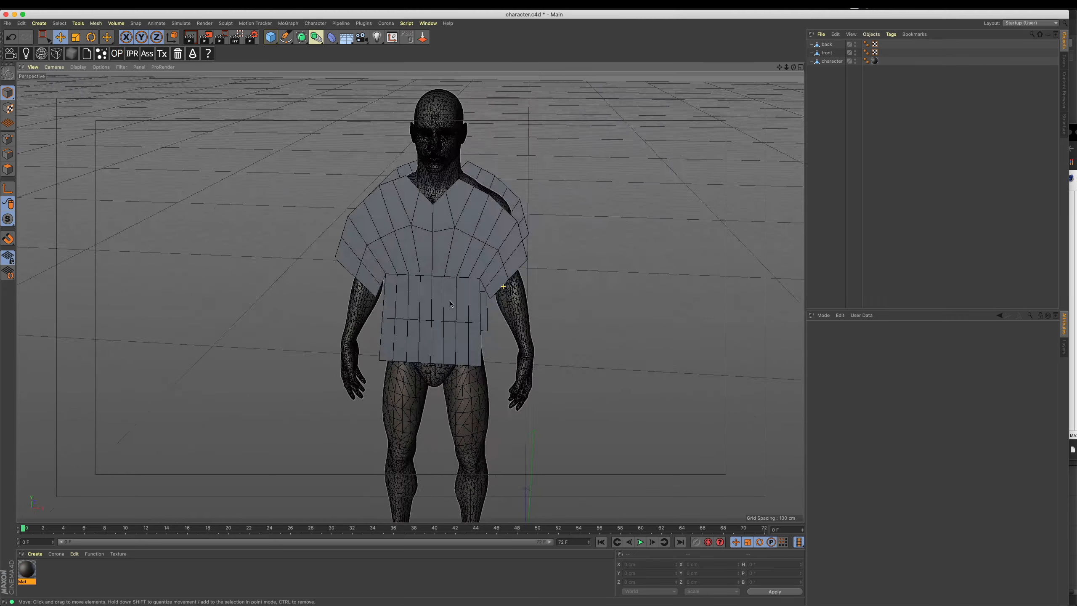
# Step: Examine the placement of the front and back pieces around the character from several angles
pyautogui.keyDown('alt'); pyautogui.moveTo(450, 303); pyautogui.dragTo(410, 302); pyautogui.keyUp('alt')
pyautogui.scroll(5, 440, 204)
pyautogui.keyDown('alt'); pyautogui.moveTo(473, 231); pyautogui.dragTo(516, 247); pyautogui.keyUp('alt')
pyautogui.keyDown('alt'); pyautogui.moveTo(548, 209); pyautogui.dragTo(590, 248, button='middle'); pyautogui.keyUp('alt')
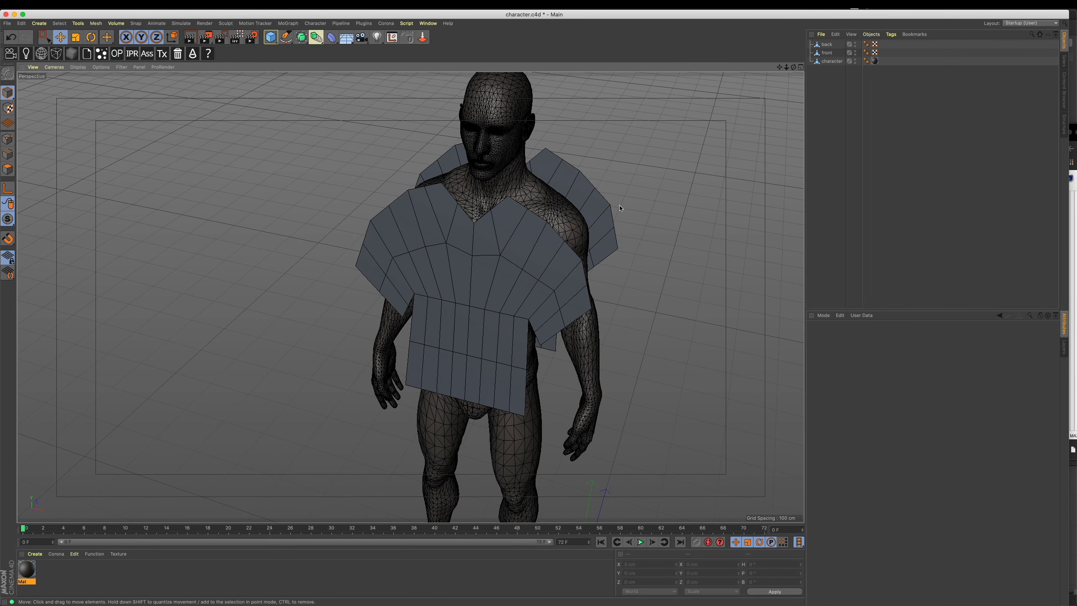
pyautogui.keyDown('alt'); pyautogui.moveTo(518, 272); pyautogui.dragTo(504, 280); pyautogui.keyUp('alt')
pyautogui.click(504, 280)
pyautogui.keyDown('alt'); pyautogui.moveTo(568, 208); pyautogui.dragTo(507, 208); pyautogui.keyUp('alt')
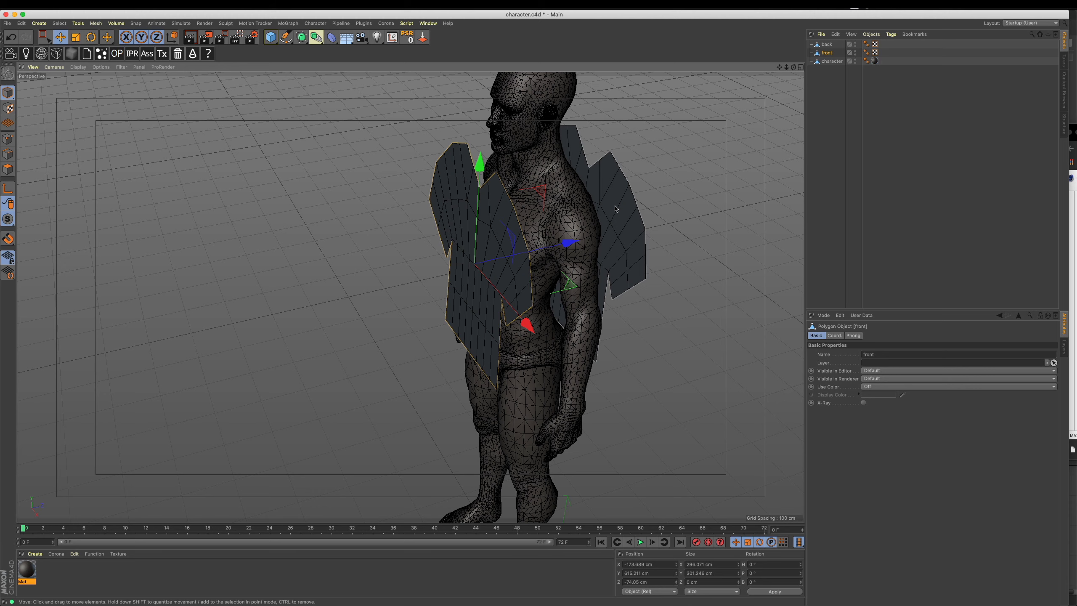
pyautogui.keyDown('shift'); pyautogui.click(616, 209); pyautogui.keyUp('shift')
pyautogui.keyDown('alt'); pyautogui.moveTo(616, 208); pyautogui.dragTo(606, 215); pyautogui.keyUp('alt')
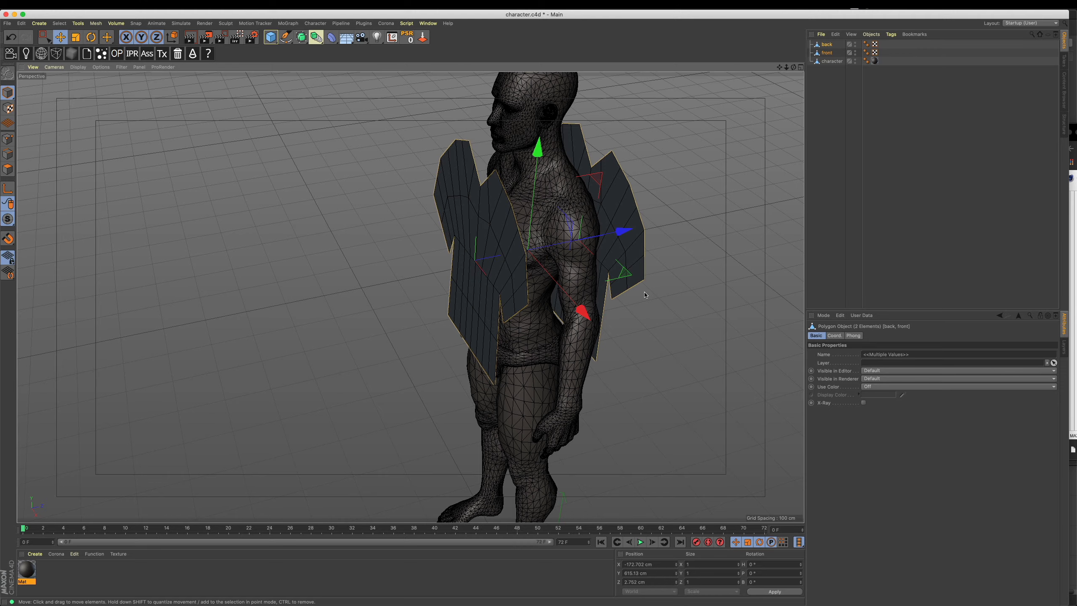
pyautogui.keyDown('alt'); pyautogui.moveTo(644, 294); pyautogui.dragTo(483, 274); pyautogui.keyUp('alt')
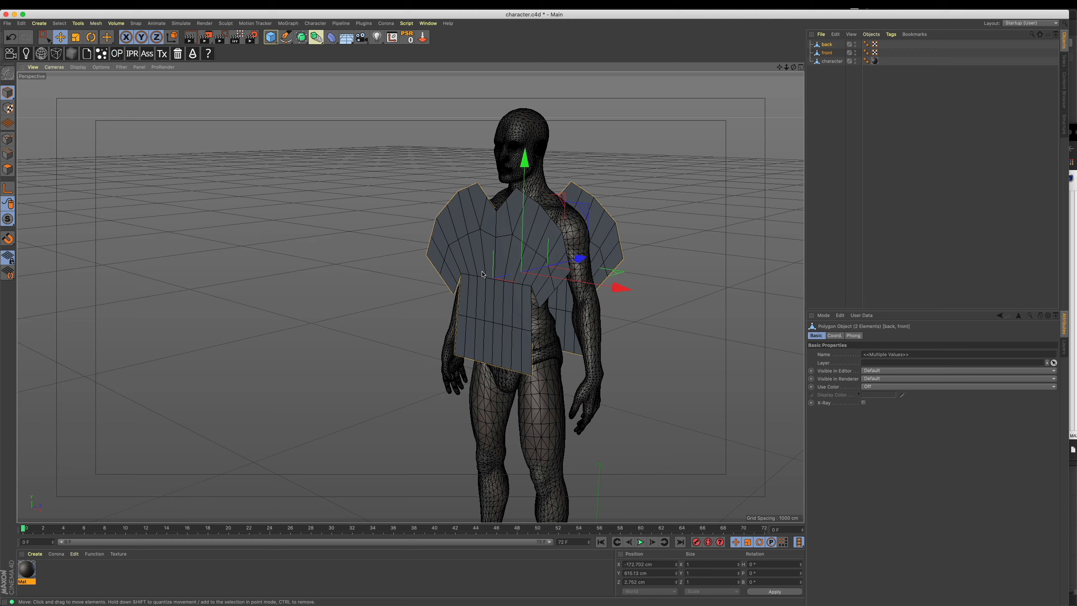
pyautogui.keyDown('alt'); pyautogui.moveTo(531, 208); pyautogui.dragTo(433, 243); pyautogui.keyUp('alt')
pyautogui.keyDown('alt'); pyautogui.moveTo(434, 243); pyautogui.dragTo(477, 241, button='middle'); pyautogui.keyUp('alt')
pyautogui.keyDown('alt'); pyautogui.moveTo(480, 244); pyautogui.dragTo(555, 215, button='right'); pyautogui.keyUp('alt')
pyautogui.keyDown('alt'); pyautogui.moveTo(555, 215); pyautogui.dragTo(617, 189); pyautogui.keyUp('alt')
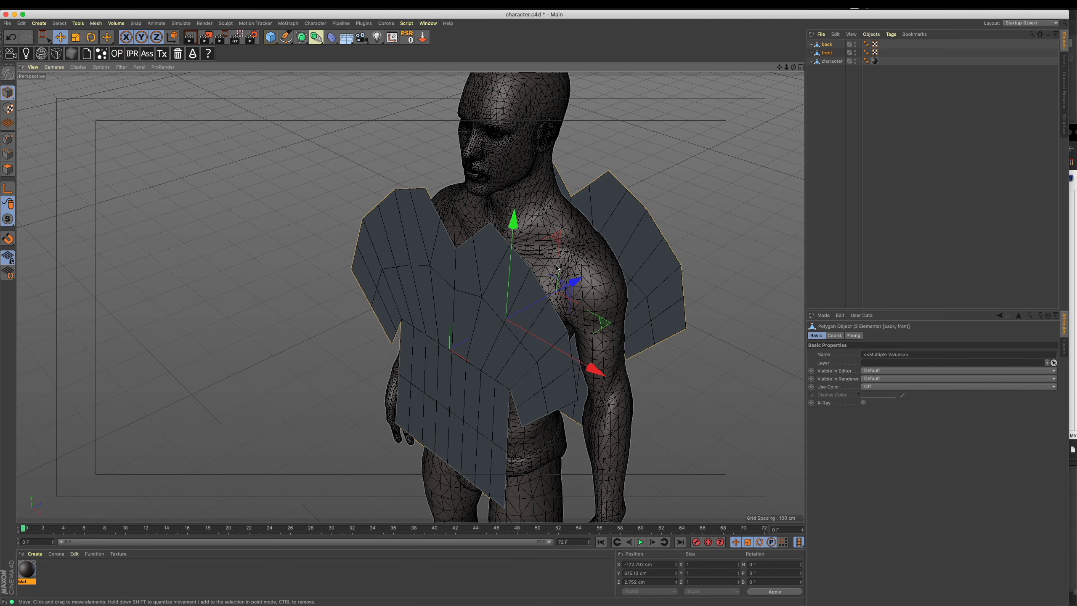
pyautogui.click(394, 226)
pyautogui.click(626, 196)
pyautogui.click(700, 168)
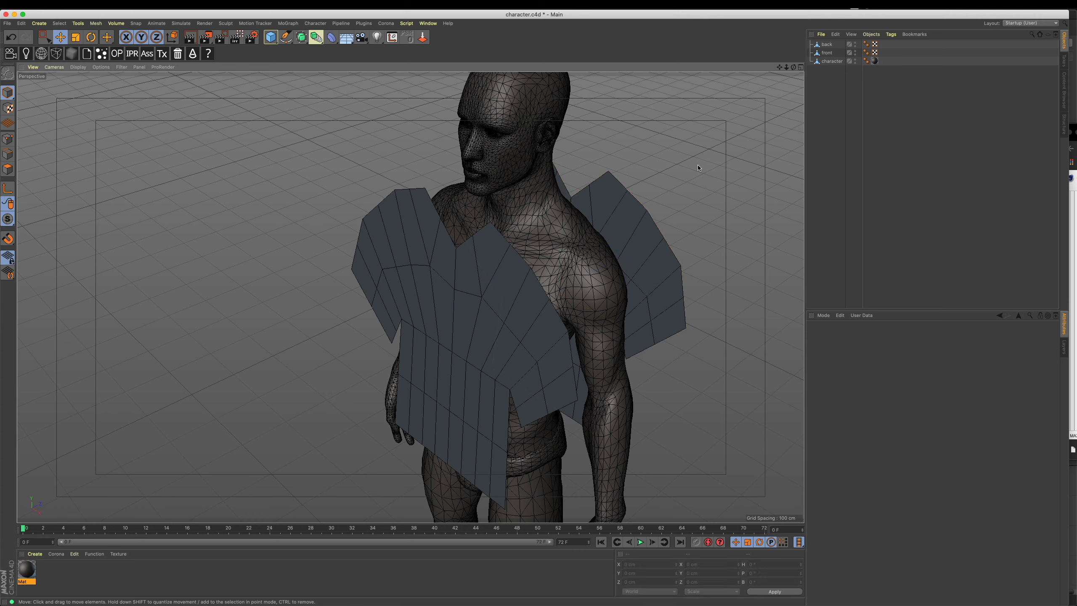
# Step: Merge the back and front pieces with Connect Objects + Delete and name the combined object T shirts
pyautogui.click(827, 45)
pyautogui.keyDown('ctrl'); pyautogui.click(826, 52); pyautogui.keyUp('ctrl')
pyautogui.rightClick(826, 53)
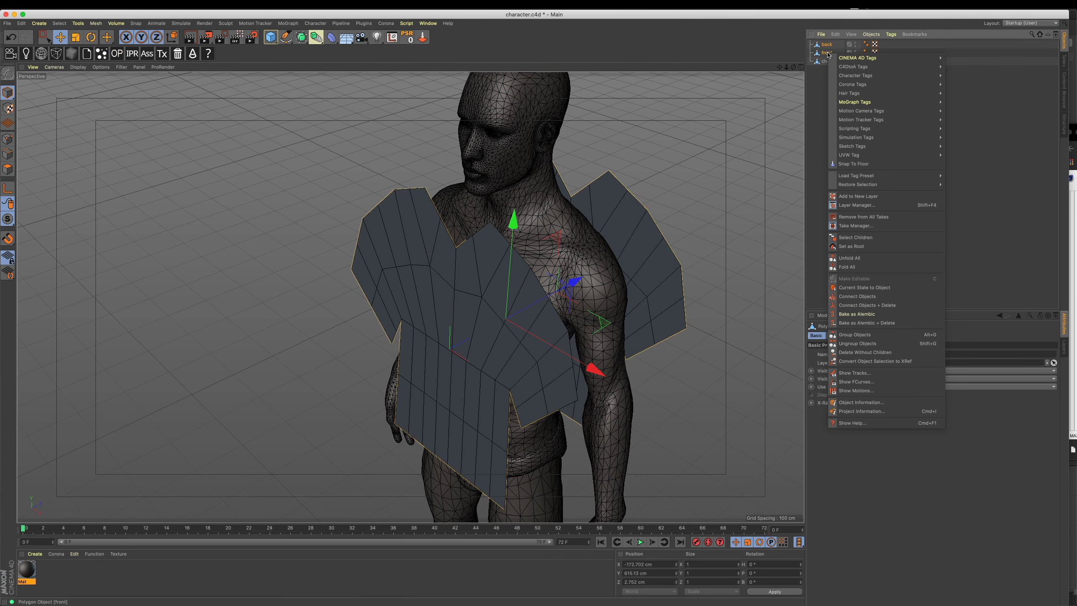
pyautogui.click(870, 308)
pyautogui.doubleClick(834, 45)
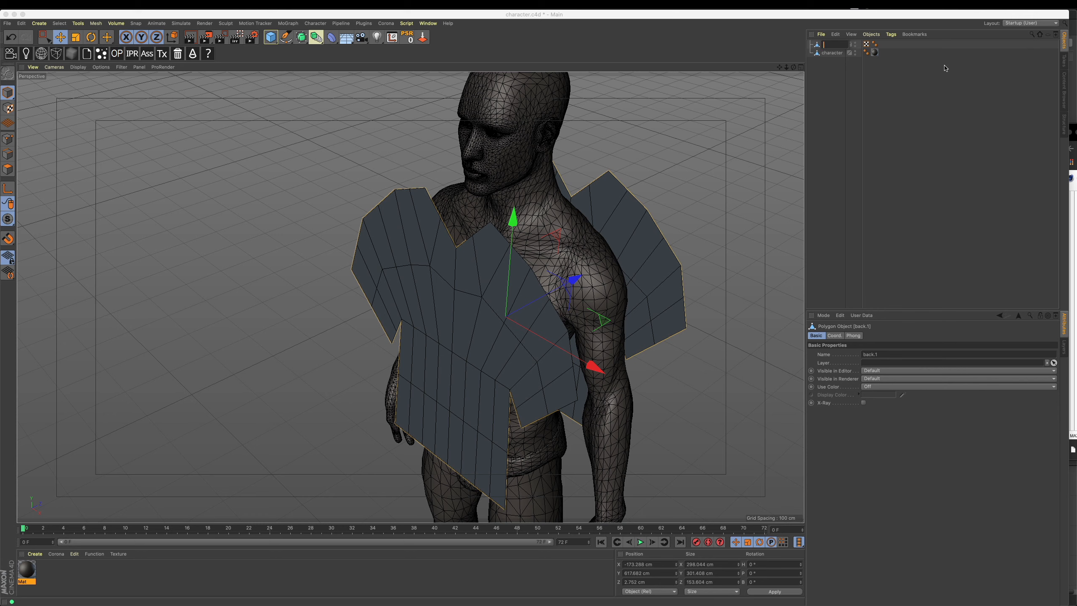
pyautogui.write('T shirts')
pyautogui.press('Return')
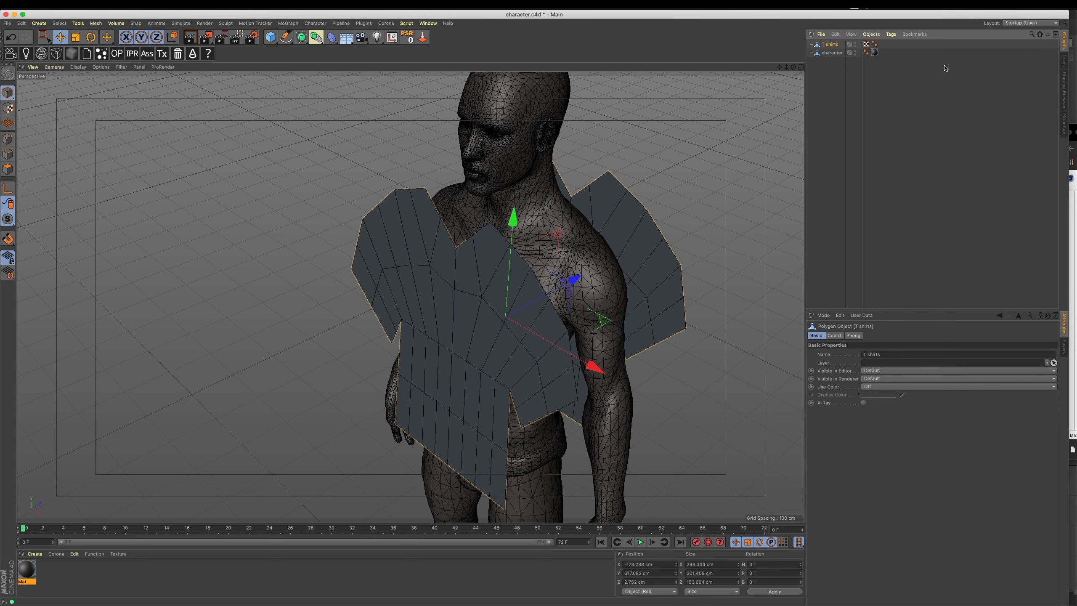
# Step: Bridge the front and back edges across the character's left shoulder, from the neckline down the upper sleeve
pyautogui.click(10, 155)
pyautogui.keyDown('alt'); pyautogui.moveTo(416, 255); pyautogui.dragTo(411, 296); pyautogui.keyUp('alt')
pyautogui.click(649, 223)
pyautogui.keyDown('alt'); pyautogui.moveTo(645, 225); pyautogui.dragTo(614, 200); pyautogui.keyUp('alt')
pyautogui.rightClick(697, 160)
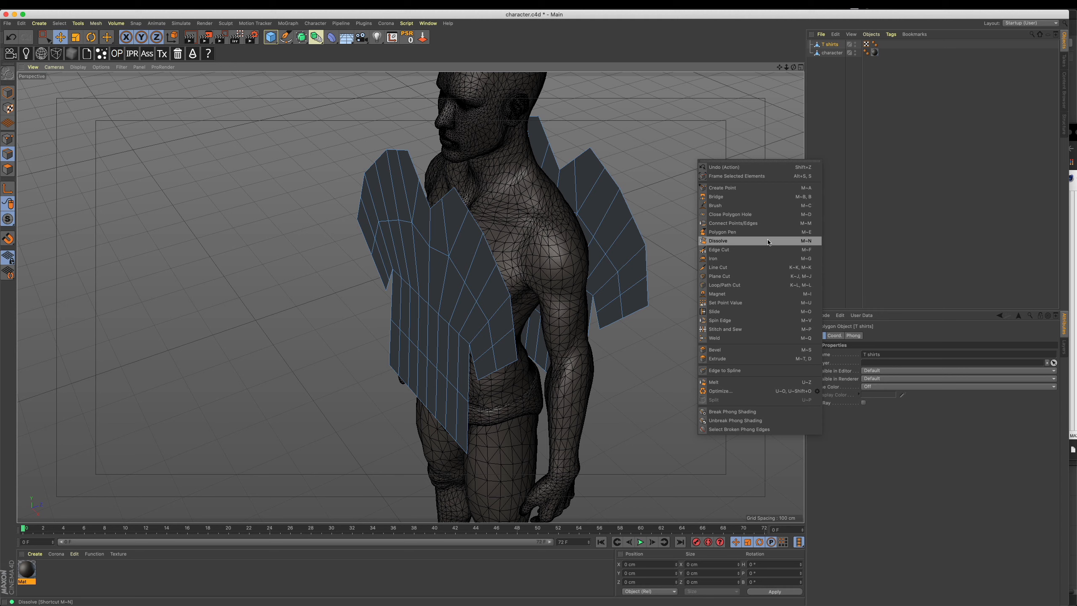
pyautogui.click(766, 197)
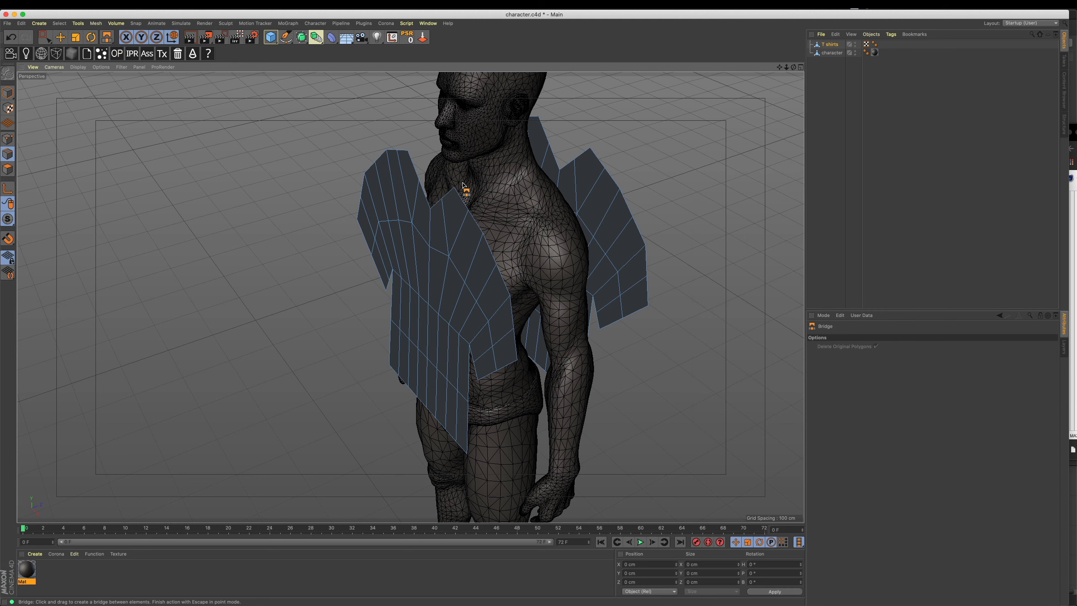
pyautogui.moveTo(456, 190); pyautogui.dragTo(602, 163)
pyautogui.keyDown('alt'); pyautogui.moveTo(658, 236); pyautogui.dragTo(529, 237); pyautogui.keyUp('alt')
pyautogui.moveTo(573, 206); pyautogui.dragTo(615, 187)
pyautogui.keyDown('alt'); pyautogui.moveTo(682, 260); pyautogui.dragTo(660, 260); pyautogui.keyUp('alt')
pyautogui.moveTo(499, 270); pyautogui.dragTo(643, 237)
pyautogui.keyDown('alt'); pyautogui.moveTo(539, 320); pyautogui.dragTo(647, 284); pyautogui.keyUp('alt')
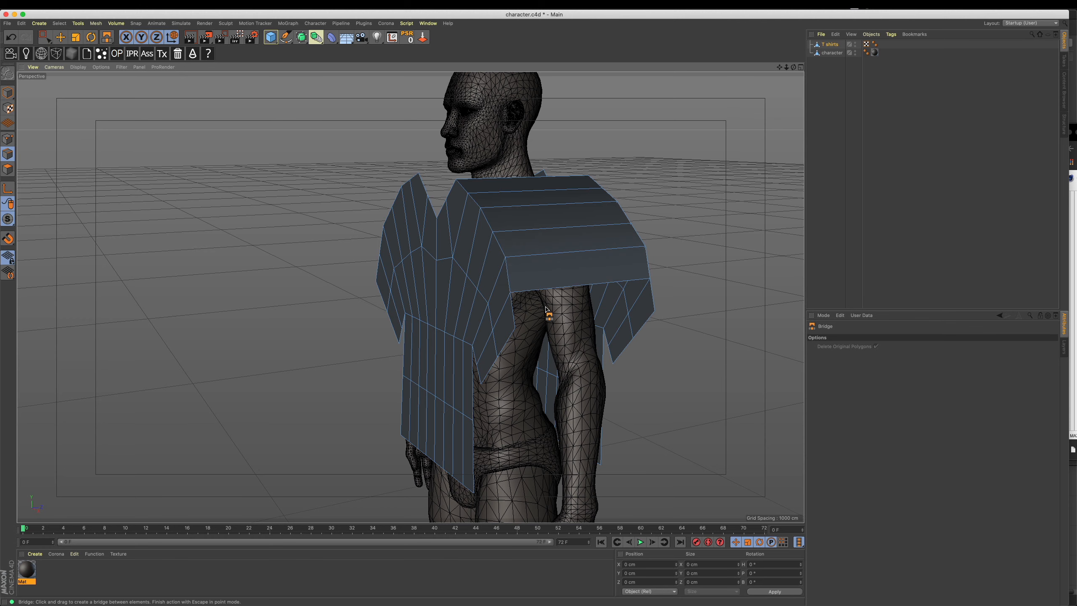
# Step: Bridge the front and back edges at the end of the character's left sleeve
pyautogui.moveTo(514, 321); pyautogui.dragTo(652, 306)
pyautogui.keyDown('alt'); pyautogui.moveTo(653, 325); pyautogui.dragTo(588, 285); pyautogui.keyUp('alt')
pyautogui.moveTo(513, 242); pyautogui.dragTo(653, 302)
pyautogui.moveTo(490, 293); pyautogui.dragTo(630, 333)
pyautogui.keyDown('alt'); pyautogui.moveTo(604, 331); pyautogui.dragTo(564, 357); pyautogui.keyUp('alt')
# Step: Bridge the front and back edges along the sides of the torso below the arms
pyautogui.moveTo(496, 298); pyautogui.dragTo(527, 352)
pyautogui.moveTo(529, 350); pyautogui.dragTo(534, 352)
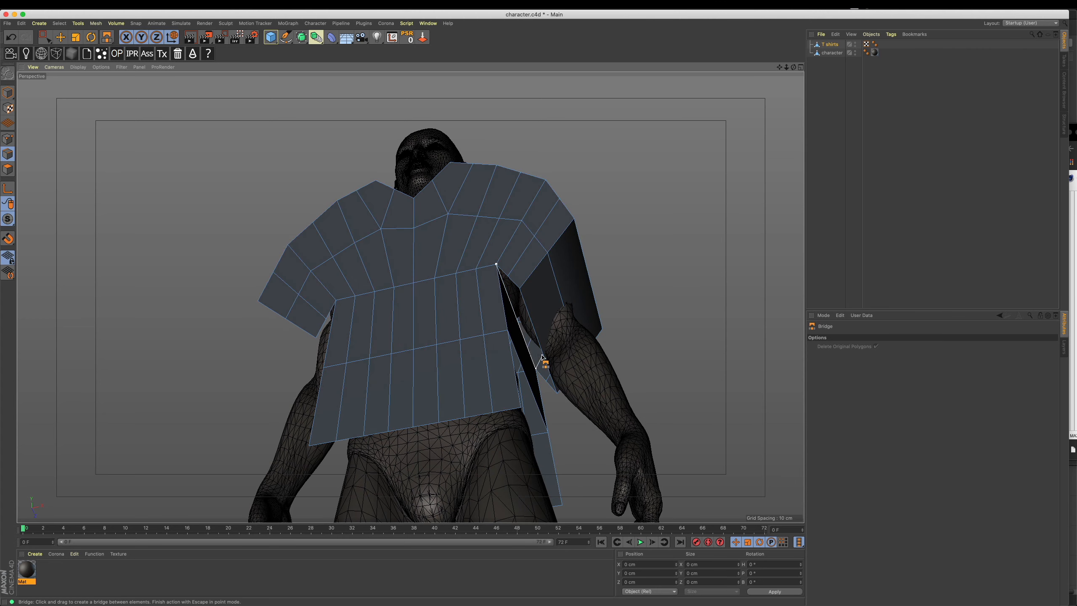
pyautogui.keyDown('alt'); pyautogui.moveTo(572, 365); pyautogui.dragTo(565, 423); pyautogui.keyUp('alt')
pyautogui.keyDown('alt'); pyautogui.moveTo(375, 354); pyautogui.dragTo(610, 346); pyautogui.keyUp('alt')
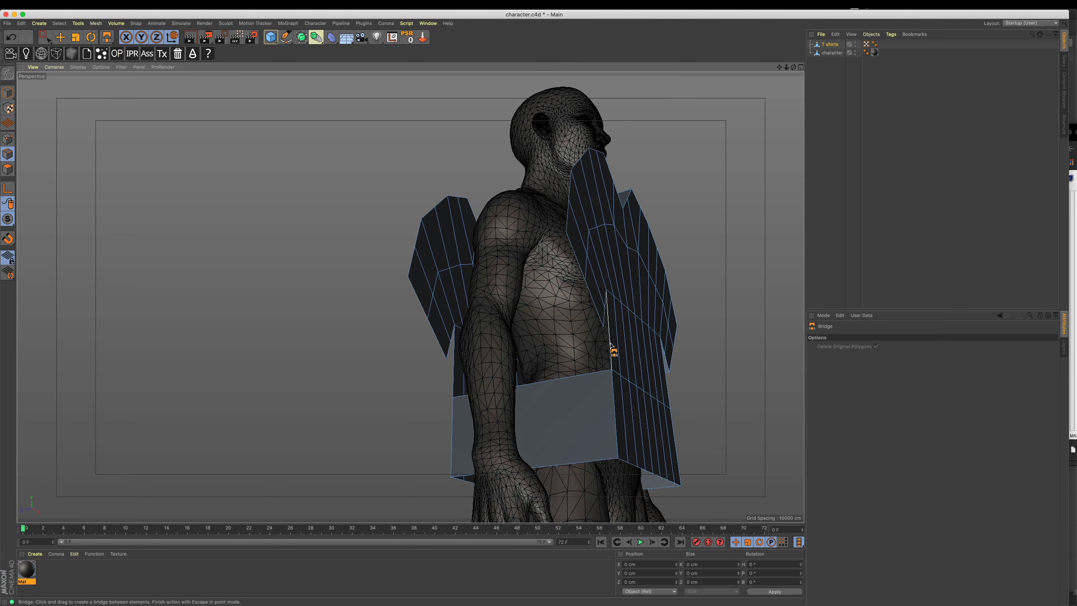
pyautogui.keyDown('alt'); pyautogui.moveTo(475, 368); pyautogui.dragTo(420, 366); pyautogui.keyUp('alt')
pyautogui.keyDown('alt'); pyautogui.moveTo(640, 363); pyautogui.dragTo(534, 373); pyautogui.keyUp('alt')
pyautogui.keyDown('alt'); pyautogui.moveTo(533, 373); pyautogui.dragTo(627, 369, button='right'); pyautogui.keyUp('alt')
pyautogui.keyDown('alt'); pyautogui.moveTo(627, 369); pyautogui.dragTo(570, 370); pyautogui.keyUp('alt')
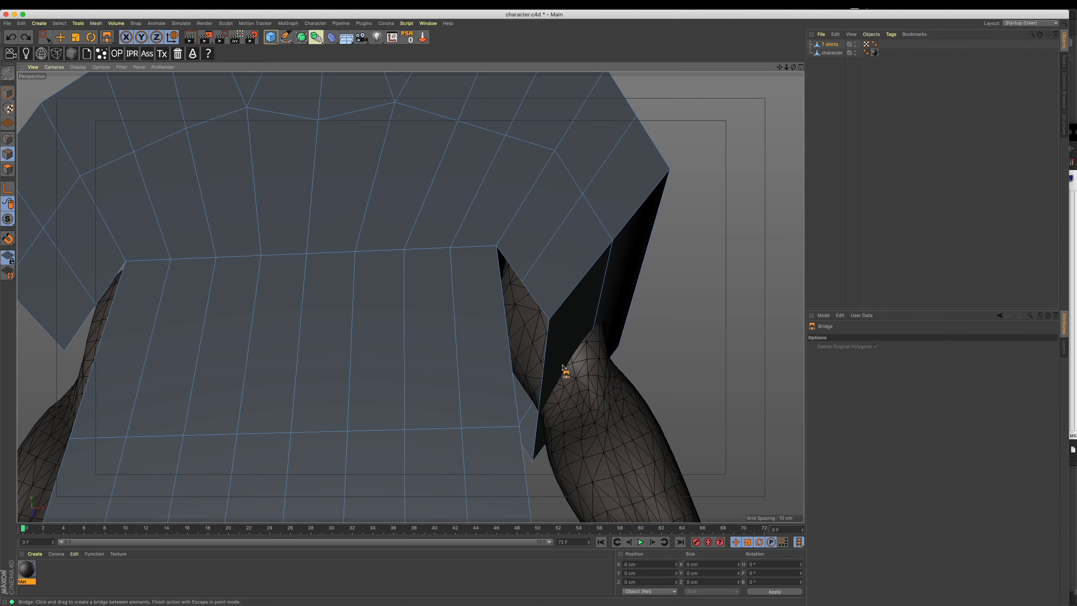
# Step: Bridge the underarm edges and the remaining side edges on the character's left side
pyautogui.keyDown('alt'); pyautogui.moveTo(554, 387); pyautogui.dragTo(534, 302, button='right'); pyautogui.keyUp('alt')
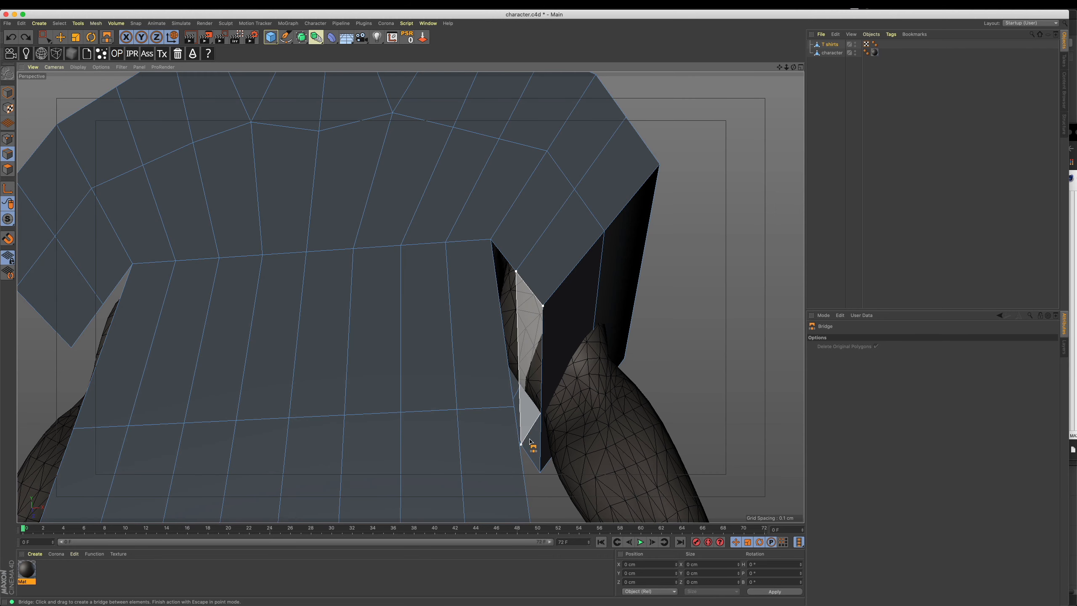
pyautogui.moveTo(533, 461); pyautogui.dragTo(532, 460)
pyautogui.keyDown('alt'); pyautogui.moveTo(529, 312); pyautogui.dragTo(512, 300); pyautogui.keyUp('alt')
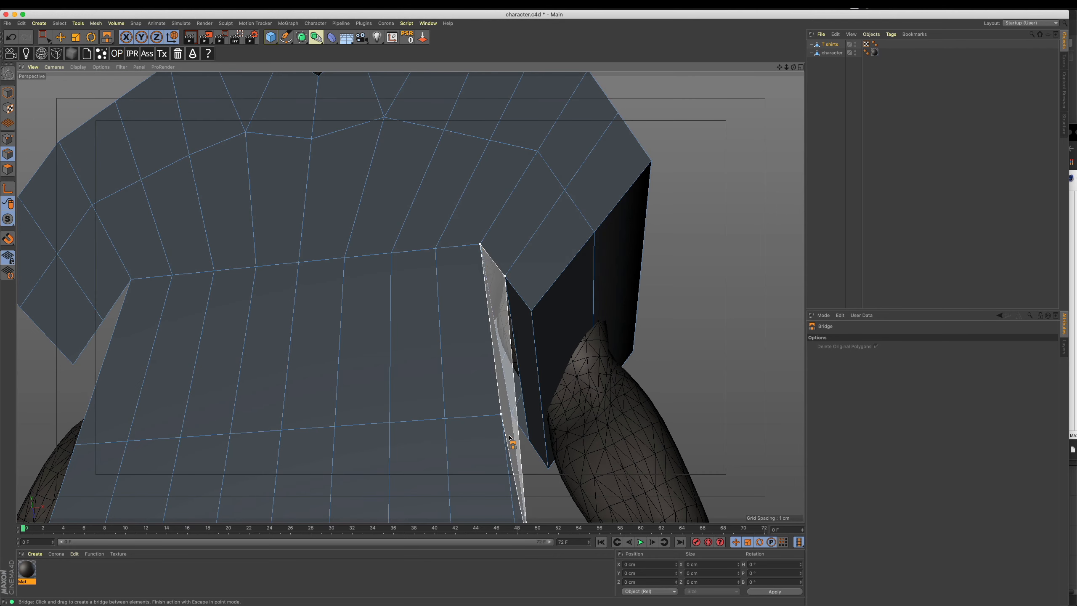
pyautogui.keyDown('alt'); pyautogui.moveTo(523, 433); pyautogui.dragTo(497, 309); pyautogui.keyUp('alt')
pyautogui.moveTo(380, 329); pyautogui.dragTo(594, 434)
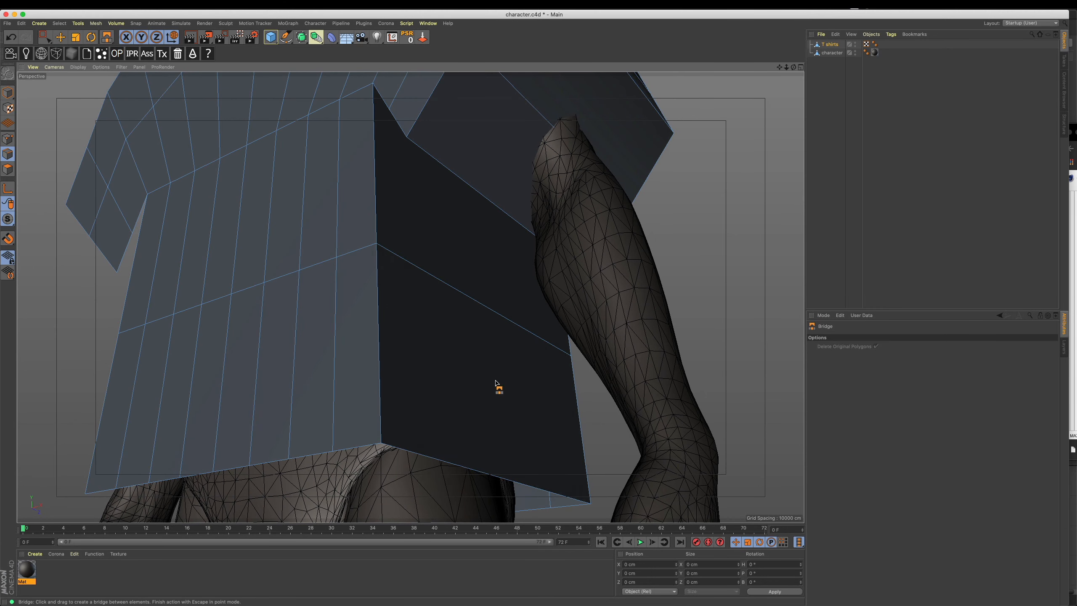
# Step: Bridge the front and back underarm and side edges on the character's right side
pyautogui.keyDown('alt'); pyautogui.moveTo(496, 385); pyautogui.dragTo(401, 408); pyautogui.keyUp('alt')
pyautogui.moveTo(238, 460); pyautogui.dragTo(522, 375)
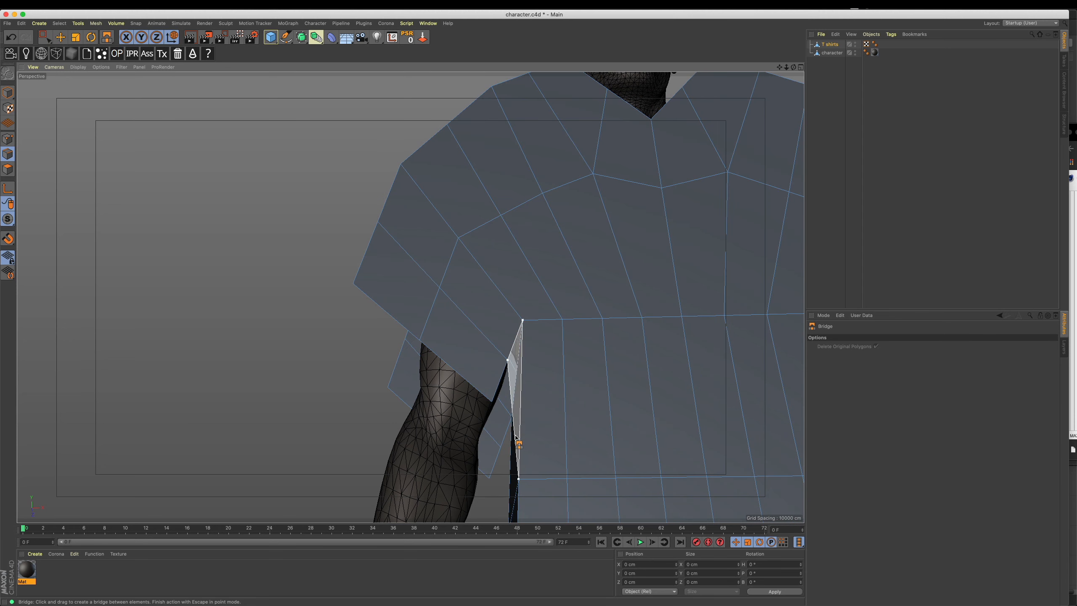
pyautogui.moveTo(507, 437); pyautogui.dragTo(599, 379)
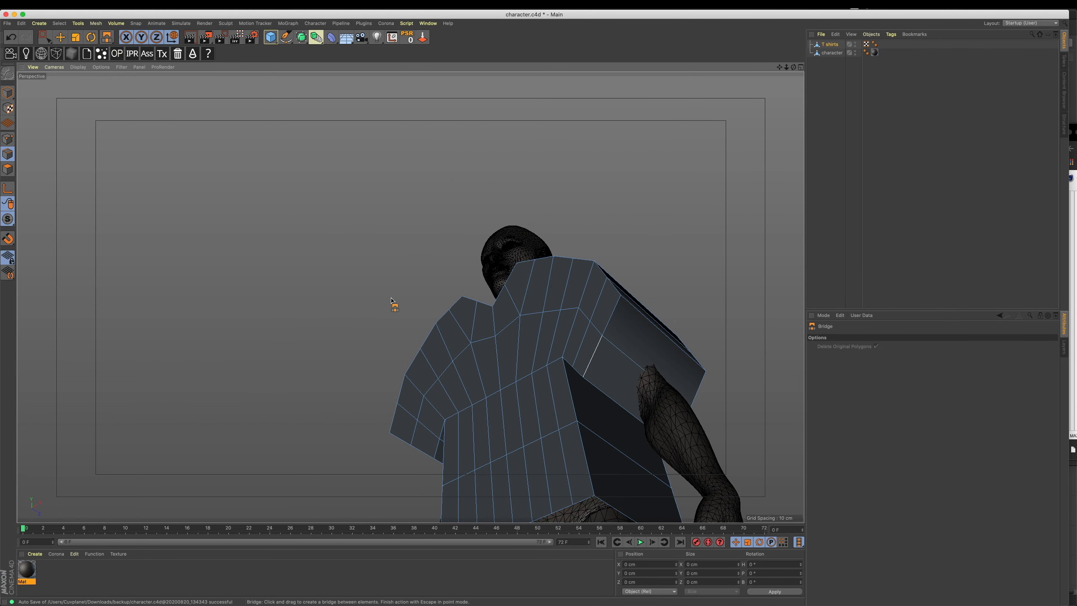
# Step: Delete the bridged polygons that close off the character's left sleeve opening
pyautogui.click(11, 174)
pyautogui.click(60, 37)
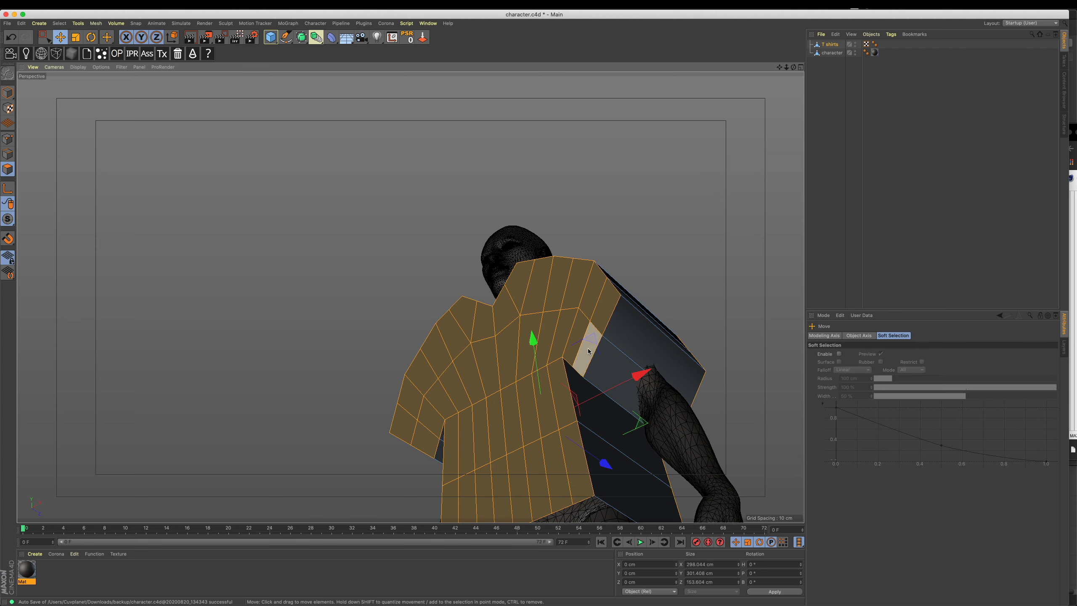
pyautogui.click(577, 347)
pyautogui.press('Delete')
pyautogui.keyDown('alt'); pyautogui.moveTo(420, 373); pyautogui.dragTo(296, 362); pyautogui.keyUp('alt')
# Step: Bridge the front and back outer edges of the character's right sleeve up towards the shoulder
pyautogui.click(6, 138)
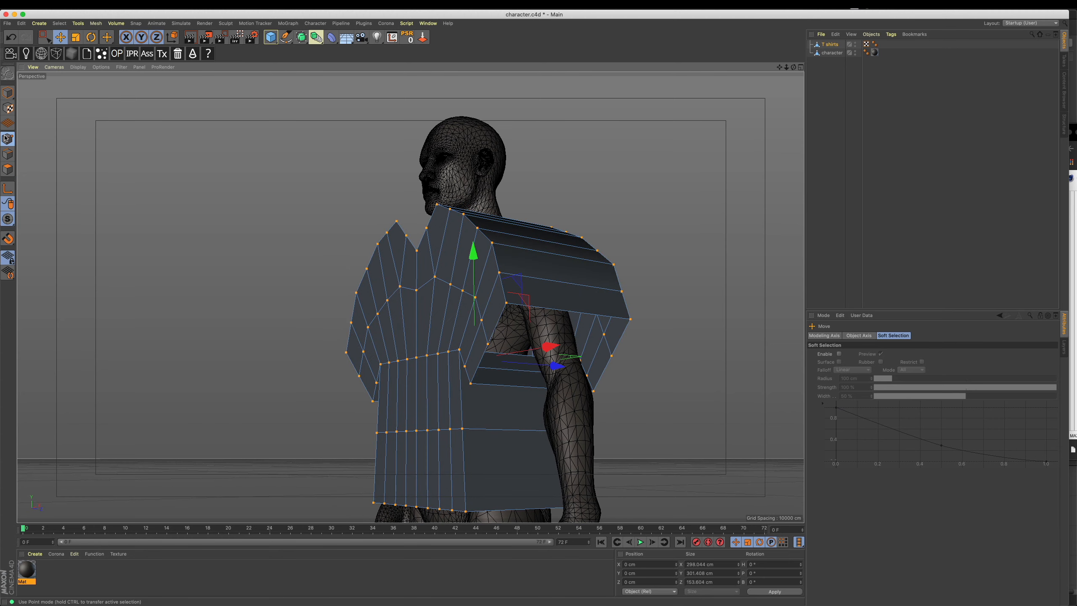
pyautogui.keyDown('alt'); pyautogui.moveTo(78, 192); pyautogui.dragTo(327, 256); pyautogui.keyUp('alt')
pyautogui.keyDown('alt'); pyautogui.moveTo(264, 276); pyautogui.dragTo(300, 235); pyautogui.keyUp('alt')
pyautogui.scroll(3, 299, 235)
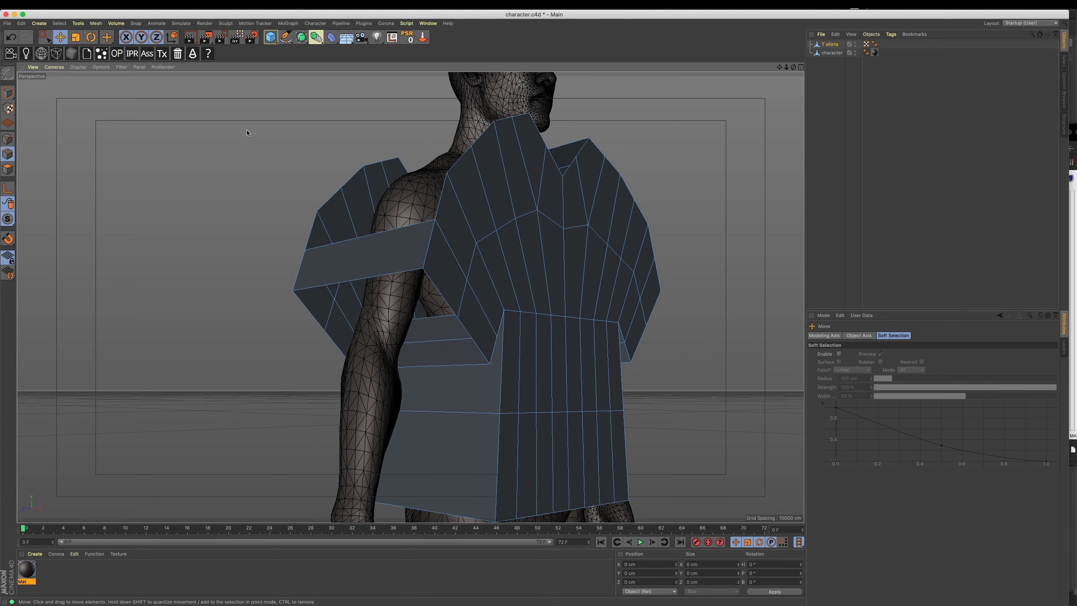
pyautogui.press('0')
pyautogui.keyDown('alt'); pyautogui.moveTo(324, 210); pyautogui.dragTo(319, 207, button='middle'); pyautogui.keyUp('alt')
pyautogui.click(106, 37)
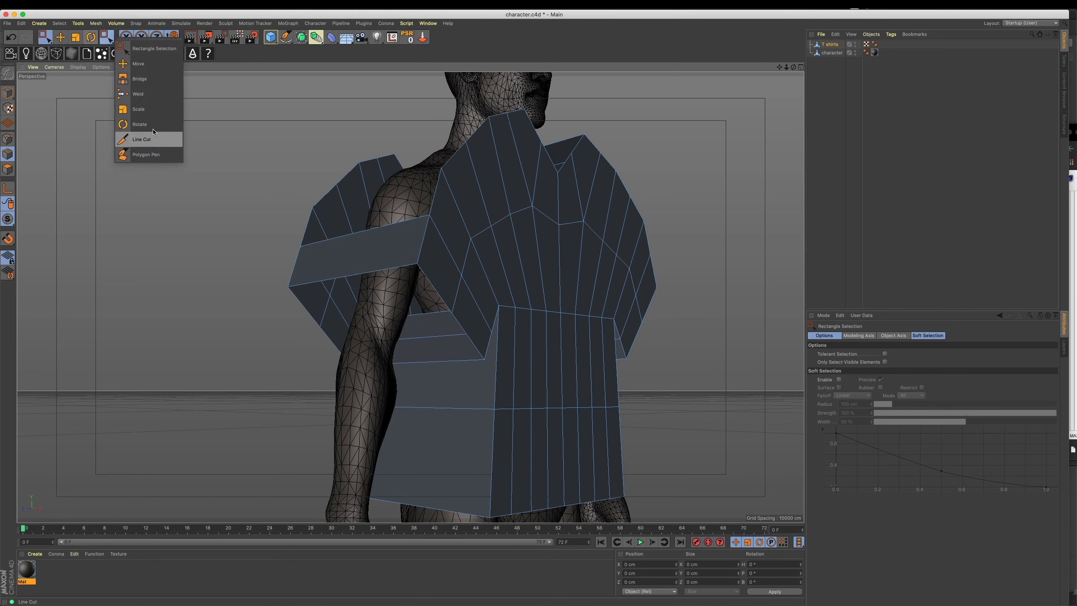
pyautogui.click(158, 82)
pyautogui.keyDown('alt'); pyautogui.moveTo(397, 228); pyautogui.dragTo(313, 236); pyautogui.keyUp('alt')
pyautogui.moveTo(456, 247); pyautogui.dragTo(454, 244)
pyautogui.moveTo(467, 200); pyautogui.dragTo(320, 205)
pyautogui.moveTo(341, 185); pyautogui.dragTo(490, 172)
pyautogui.keyDown('alt'); pyautogui.moveTo(511, 167); pyautogui.dragTo(479, 274); pyautogui.keyUp('alt')
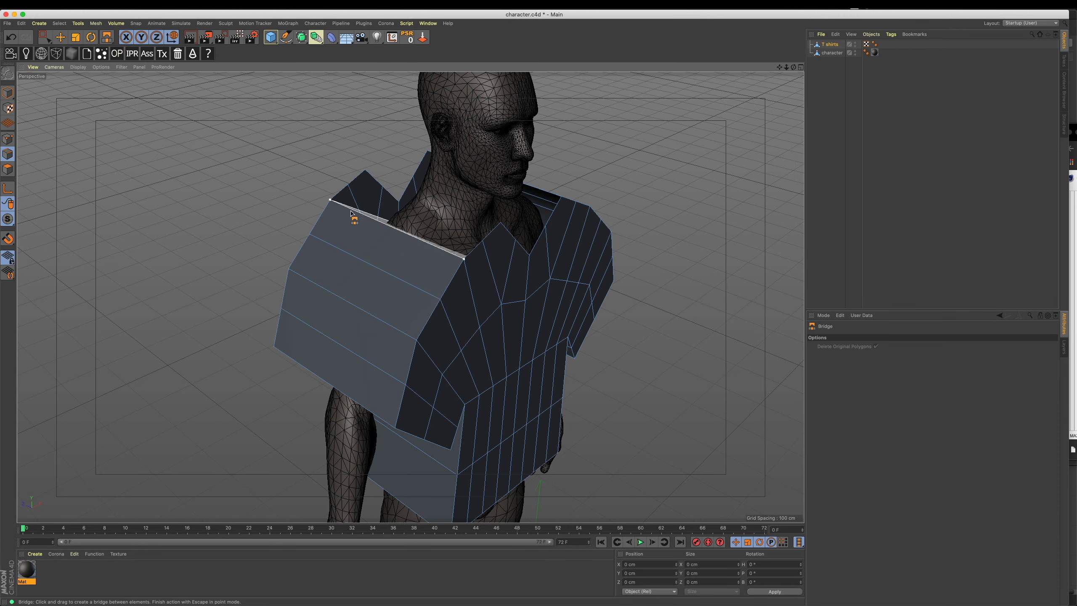
# Step: Bridge the last front and back edges on top of the character's right shoulder, undoing the misplaced bridge
pyautogui.moveTo(343, 194); pyautogui.dragTo(481, 245)
pyautogui.moveTo(403, 196); pyautogui.dragTo(355, 202)
pyautogui.press('super+z')
pyautogui.moveTo(275, 186); pyautogui.dragTo(464, 214)
pyautogui.keyDown('alt'); pyautogui.moveTo(306, 229); pyautogui.dragTo(521, 289); pyautogui.keyUp('alt')
pyautogui.keyDown('alt'); pyautogui.moveTo(532, 271); pyautogui.dragTo(542, 333, button='right'); pyautogui.keyUp('alt')
pyautogui.keyDown('alt'); pyautogui.moveTo(543, 266); pyautogui.dragTo(61, 208); pyautogui.keyUp('alt')
pyautogui.click(9, 92)
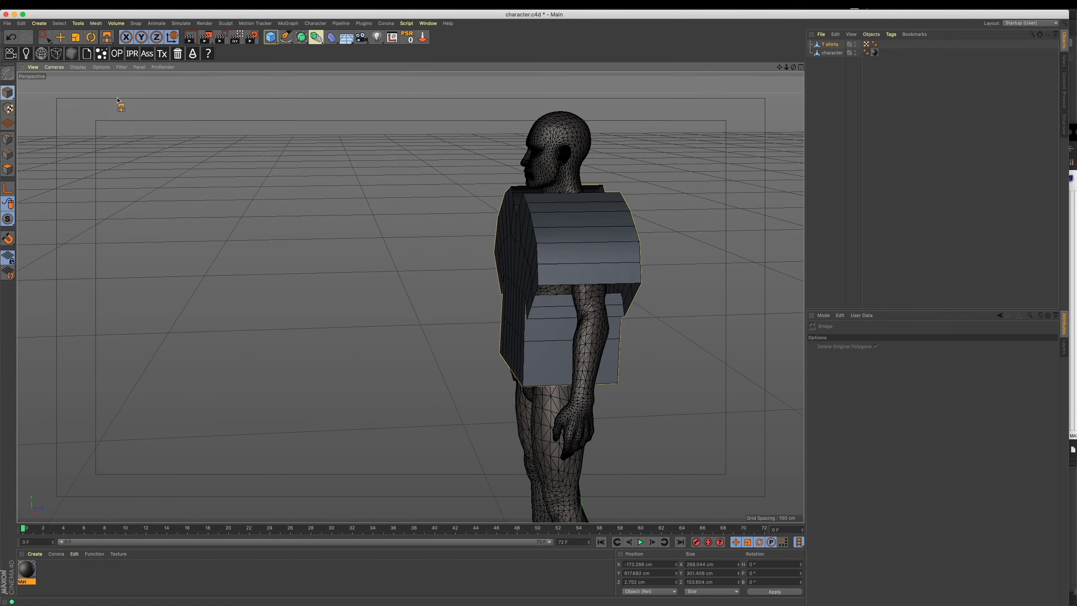
pyautogui.keyDown('alt'); pyautogui.moveTo(344, 257); pyautogui.dragTo(577, 249); pyautogui.keyUp('alt')
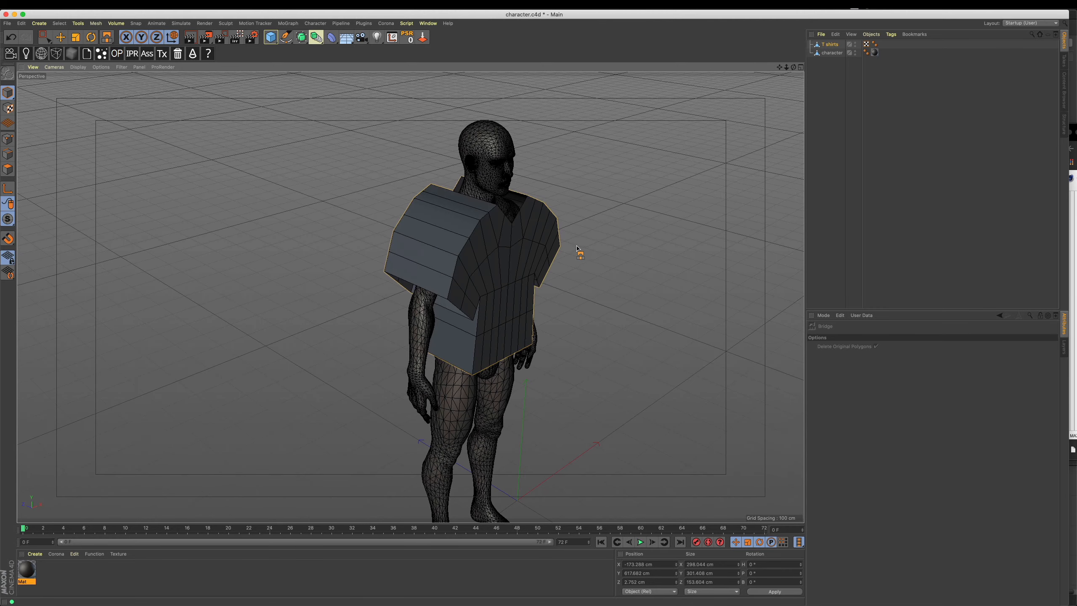
pyautogui.press('e')
pyautogui.scroll(5, 581, 253)
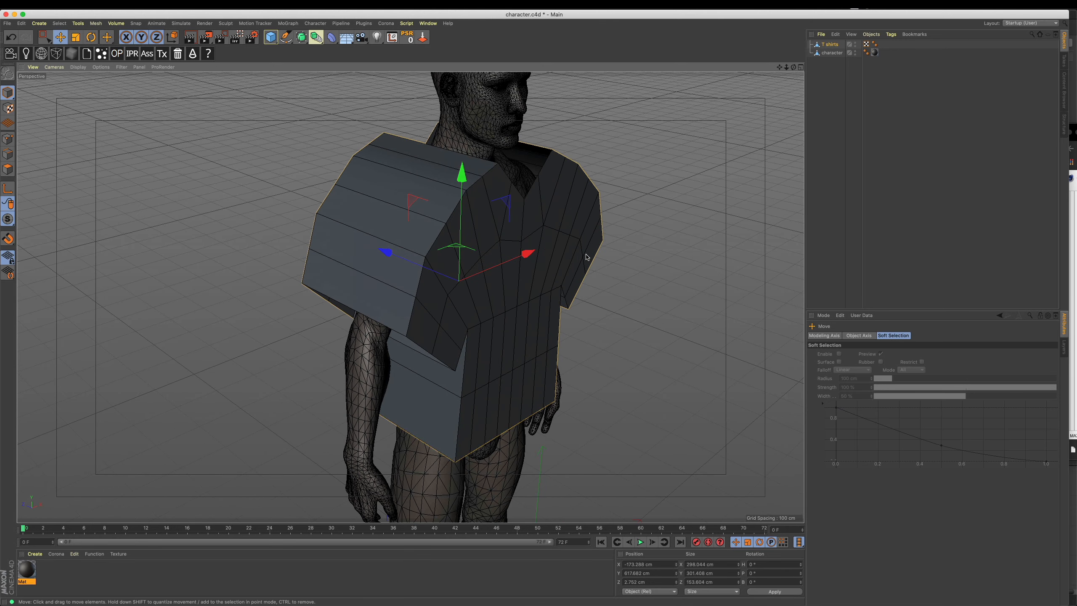
# Step: Select all polygons of the T-shirt and align their normals, then return to whole-object editing
pyautogui.keyDown('alt'); pyautogui.moveTo(497, 366); pyautogui.dragTo(475, 318); pyautogui.keyUp('alt')
pyautogui.keyDown('alt'); pyautogui.moveTo(460, 348); pyautogui.dragTo(453, 326); pyautogui.keyUp('alt')
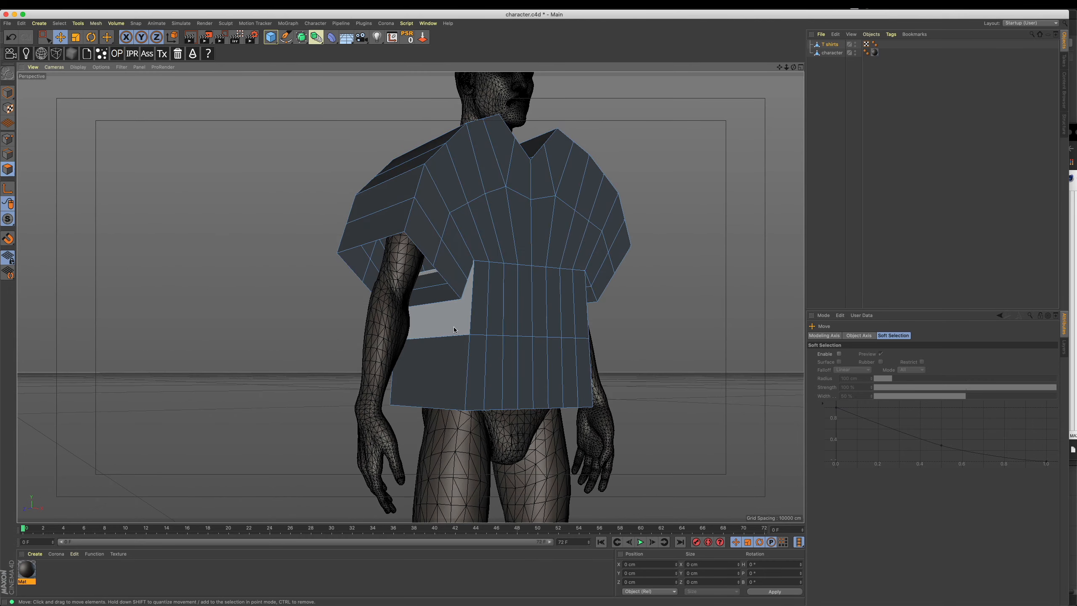
pyautogui.press('super+a')
pyautogui.keyDown('alt'); pyautogui.moveTo(615, 374); pyautogui.dragTo(422, 203); pyautogui.keyUp('alt')
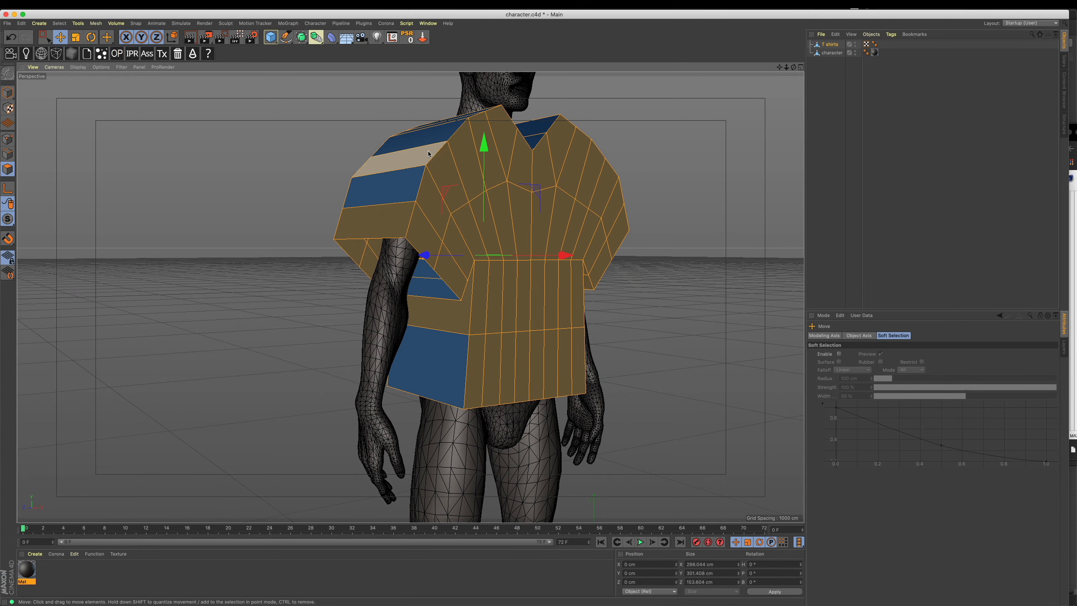
pyautogui.keyDown('alt'); pyautogui.moveTo(436, 147); pyautogui.dragTo(549, 336); pyautogui.keyUp('alt')
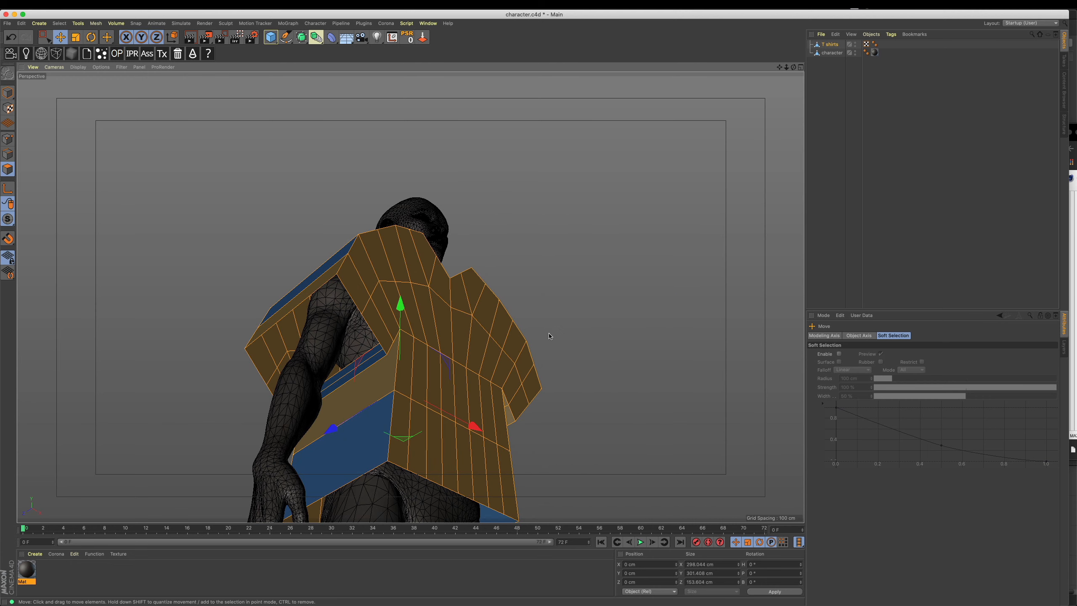
pyautogui.rightClick(579, 279)
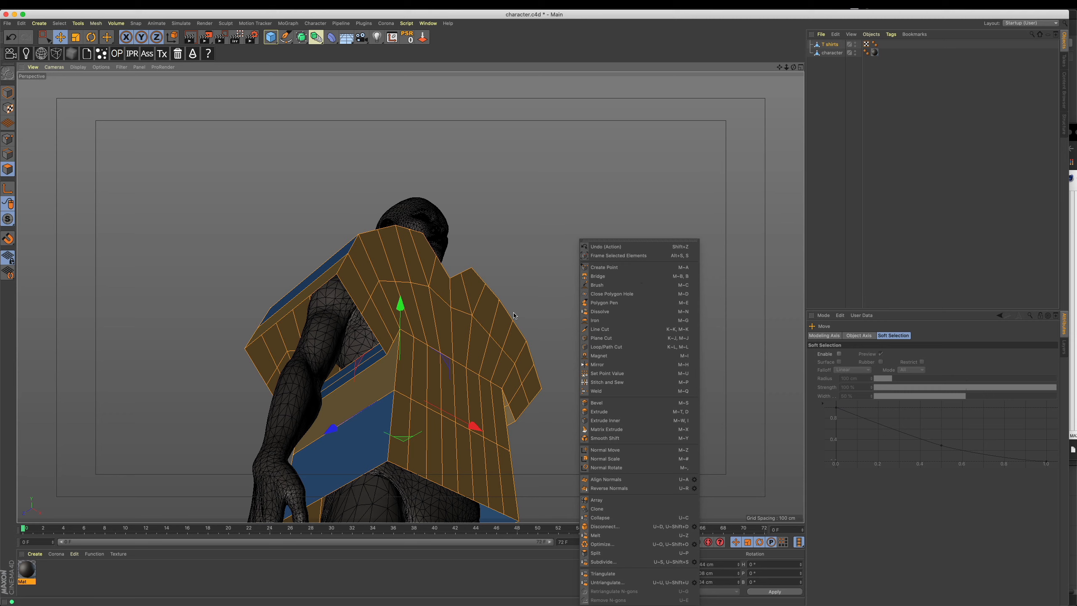
pyautogui.click(507, 48)
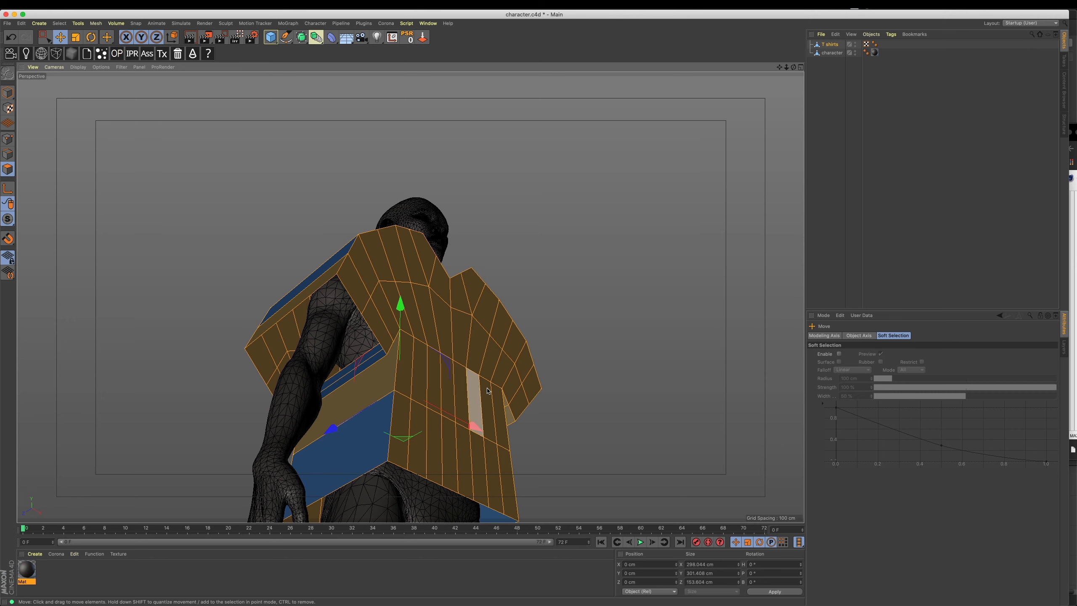
pyautogui.rightClick(616, 307)
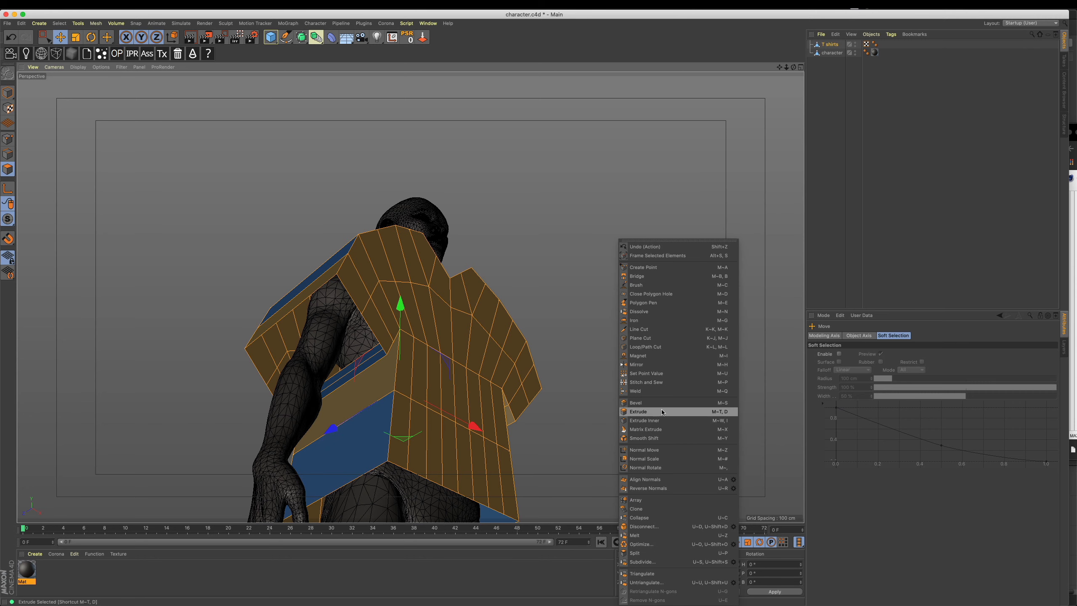
pyautogui.click(672, 478)
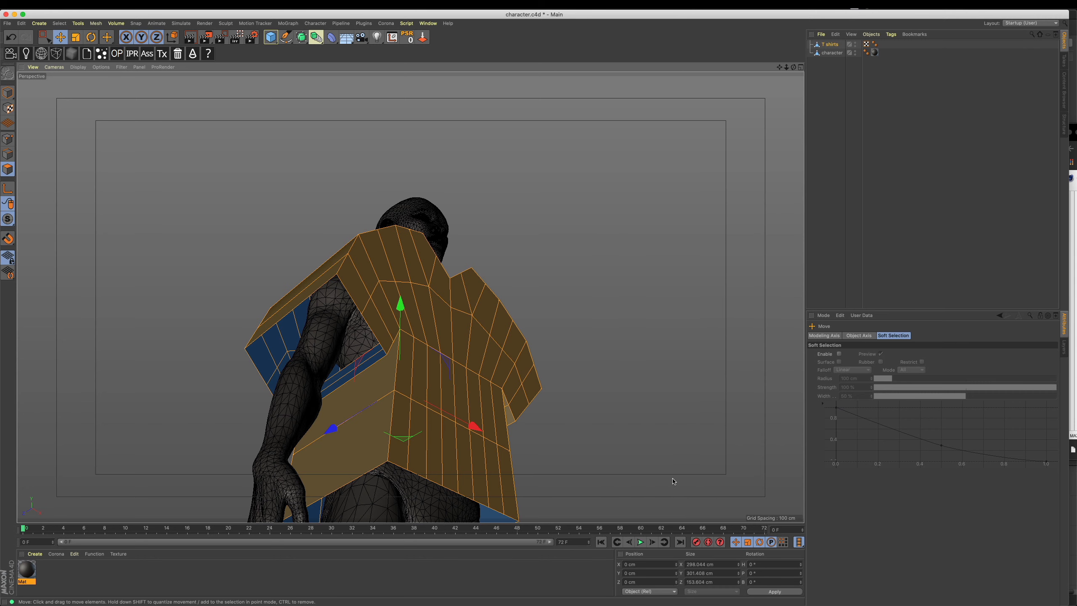
pyautogui.keyDown('alt'); pyautogui.moveTo(416, 273); pyautogui.dragTo(519, 319); pyautogui.keyUp('alt')
pyautogui.click(7, 93)
pyautogui.keyDown('alt'); pyautogui.moveTo(471, 242); pyautogui.dragTo(440, 230); pyautogui.keyUp('alt')
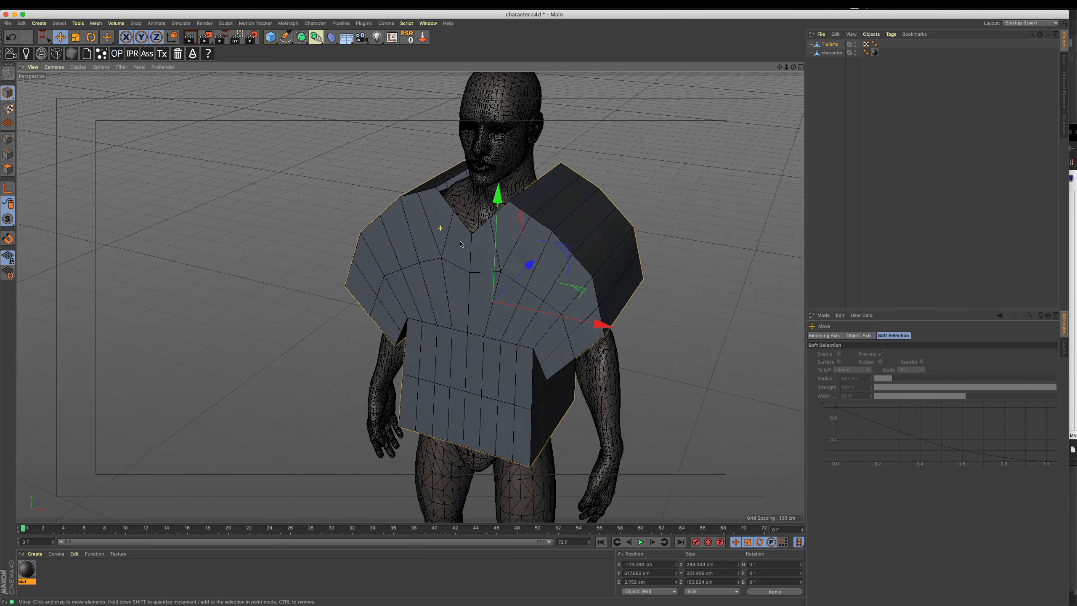
# Step: Add a Cloth Collider simulation tag to the character object
pyautogui.rightClick(826, 45)
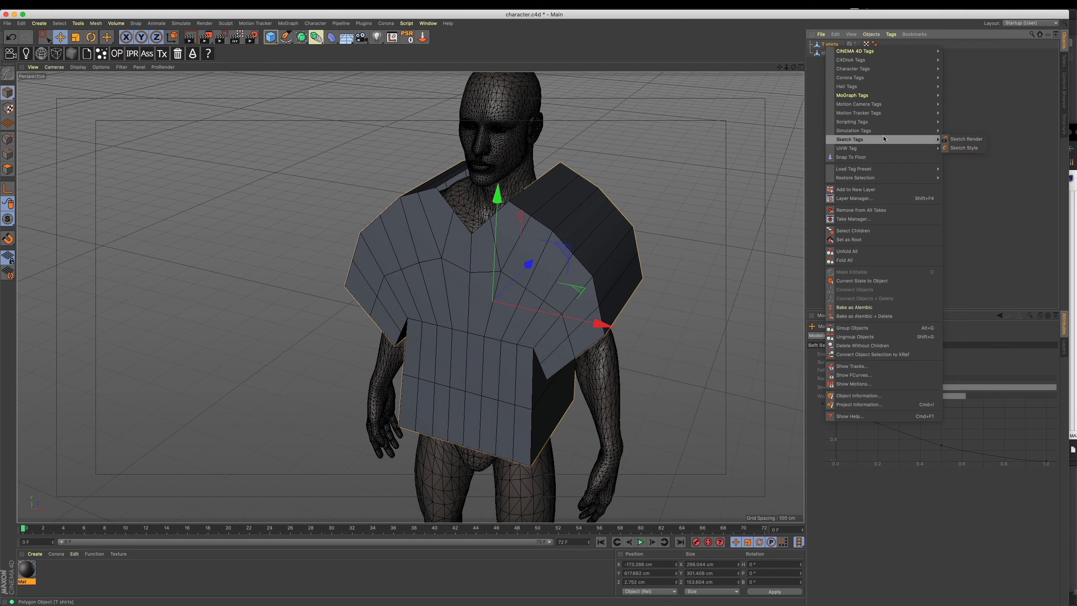
pyautogui.moveTo(887, 131)
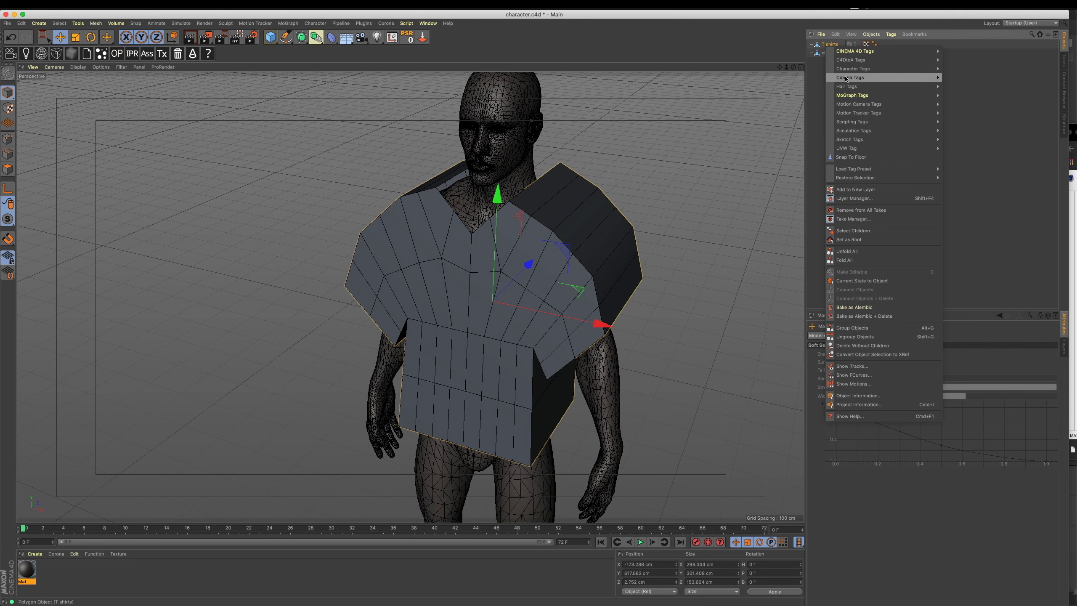
pyautogui.click(830, 53)
pyautogui.rightClick(831, 52)
pyautogui.moveTo(868, 143)
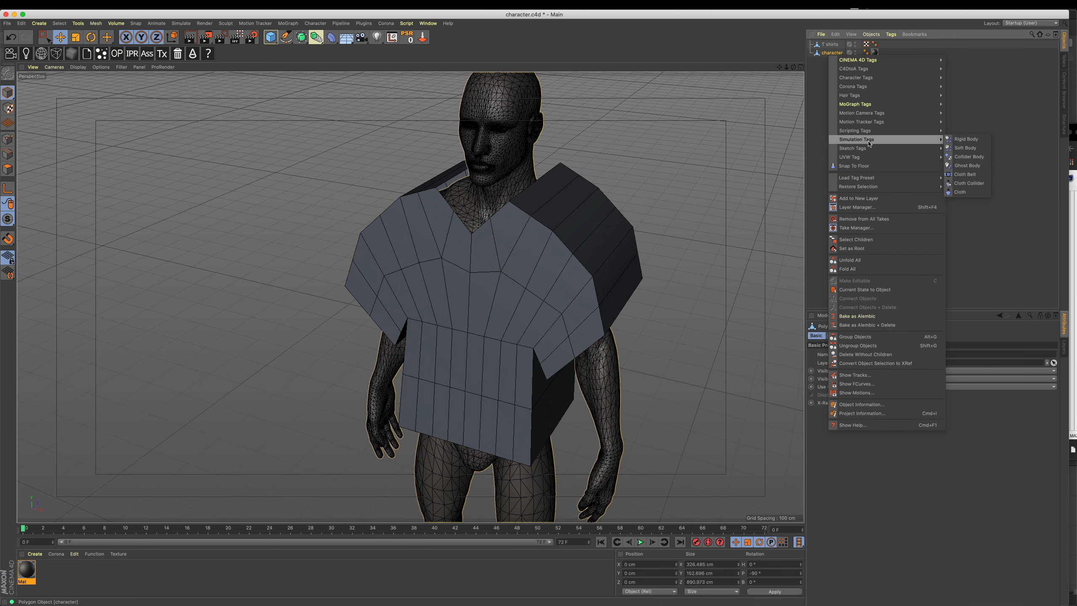
pyautogui.click(965, 184)
# Step: Add a Cloth simulation tag to the T-shirt object
pyautogui.click(829, 44)
pyautogui.rightClick(829, 44)
pyautogui.moveTo(895, 133)
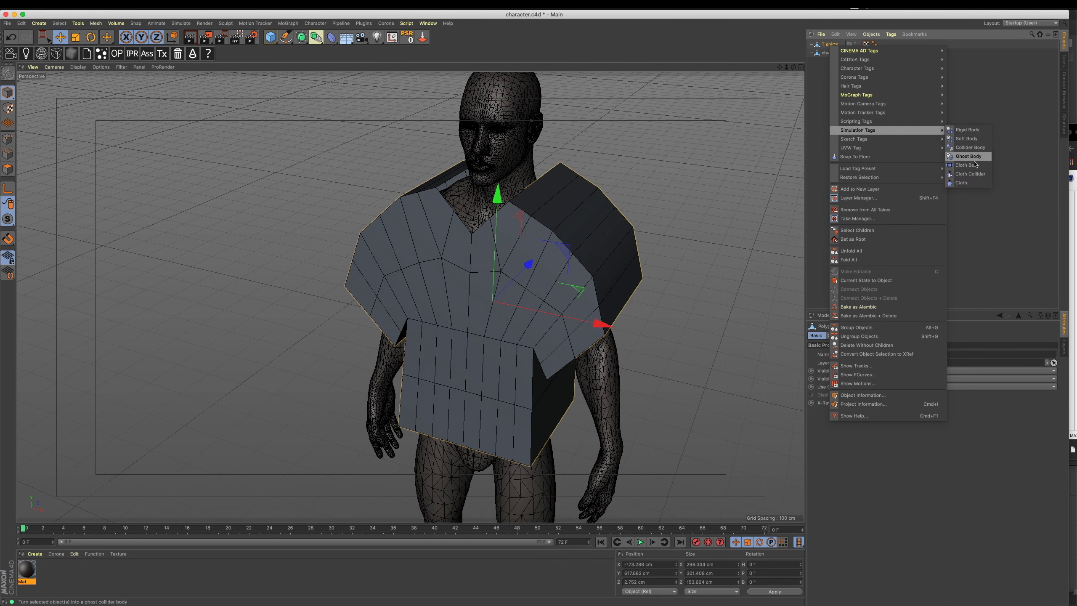
pyautogui.click(961, 183)
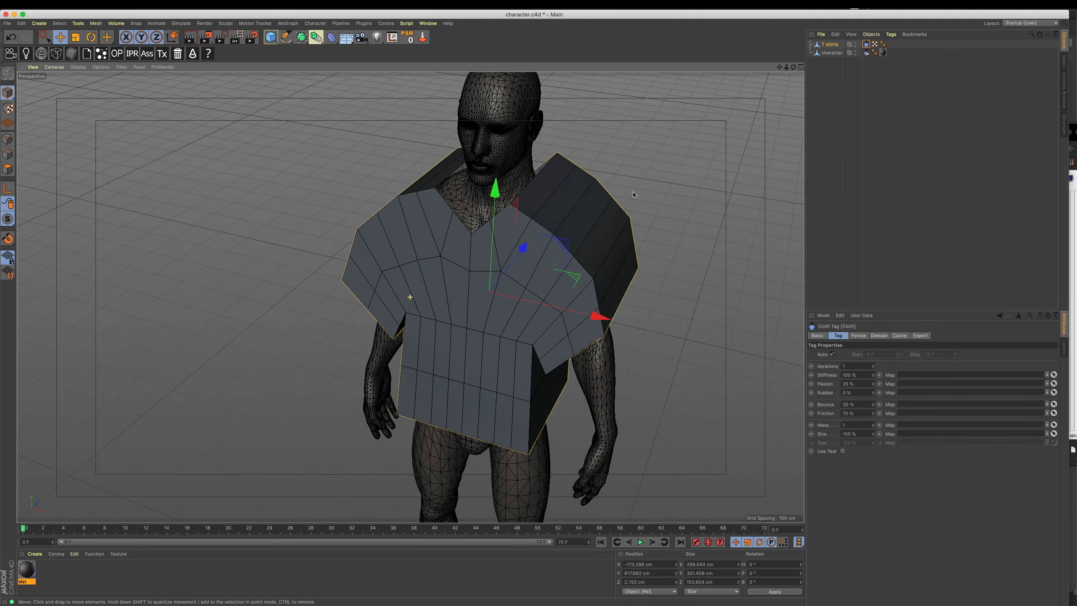
# Step: Enable Dress Mode in the Dresser settings of the T-shirt's Cloth tag
pyautogui.click(879, 336)
pyautogui.keyDown('alt'); pyautogui.moveTo(662, 318); pyautogui.dragTo(641, 293, button='middle'); pyautogui.keyUp('alt')
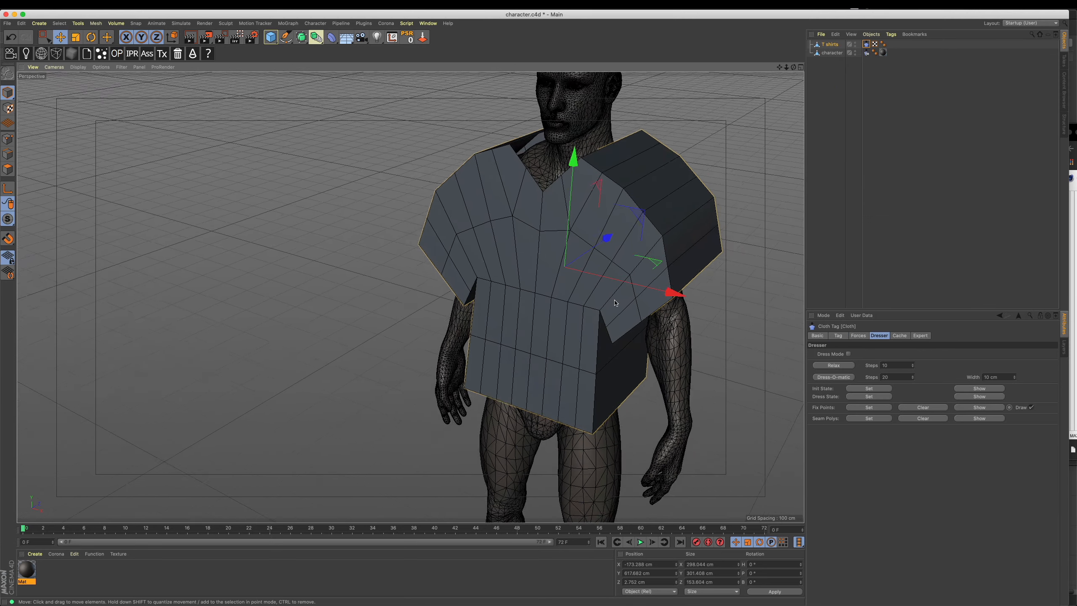
pyautogui.keyDown('alt'); pyautogui.moveTo(641, 293); pyautogui.dragTo(678, 306, button='right'); pyautogui.keyUp('alt')
pyautogui.keyDown('alt'); pyautogui.moveTo(679, 340); pyautogui.dragTo(632, 315); pyautogui.keyUp('alt')
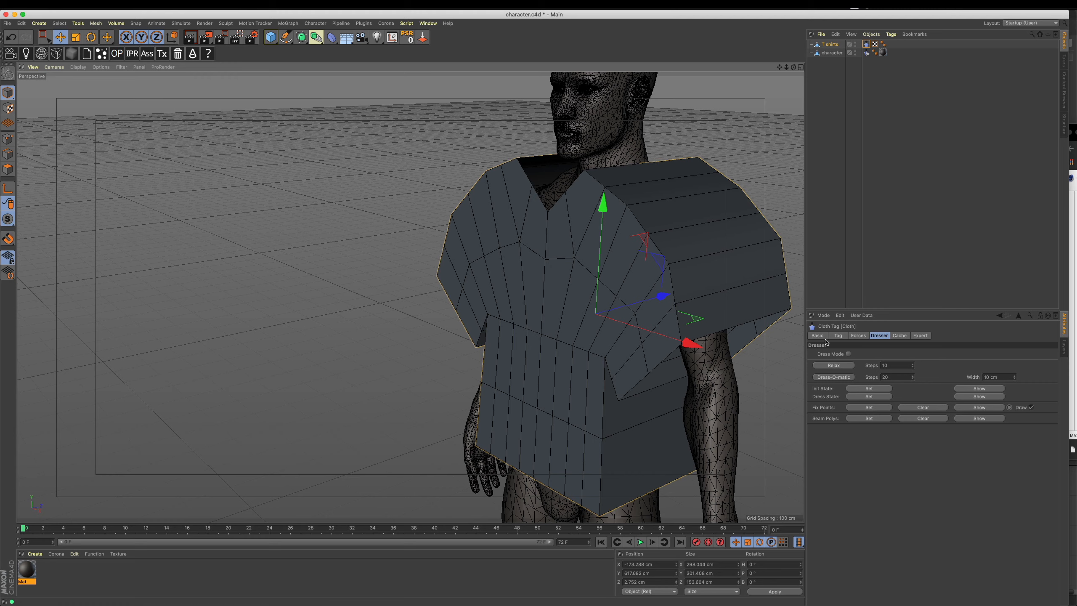
pyautogui.click(849, 354)
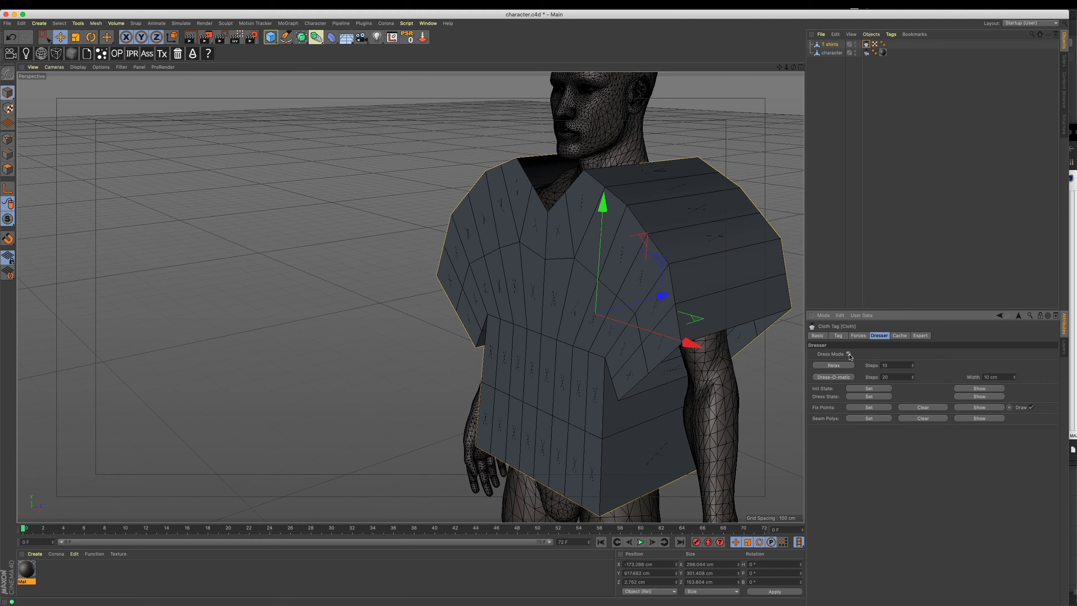
pyautogui.keyDown('alt'); pyautogui.moveTo(494, 260); pyautogui.dragTo(529, 253); pyautogui.keyUp('alt')
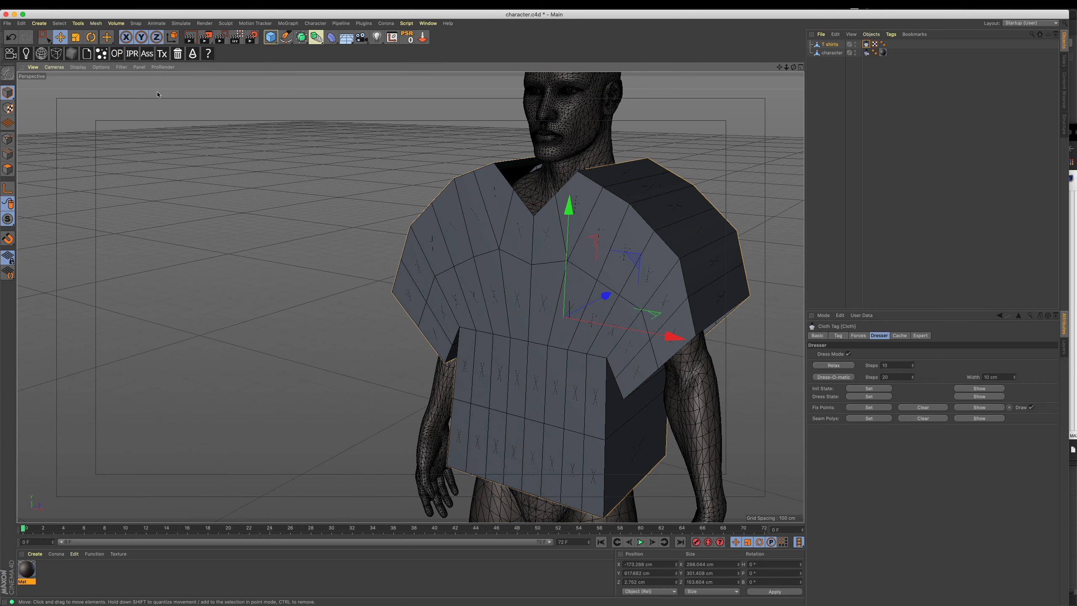
pyautogui.click(850, 355)
pyautogui.keyDown('alt'); pyautogui.moveTo(686, 316); pyautogui.dragTo(663, 316, button='middle'); pyautogui.keyUp('alt')
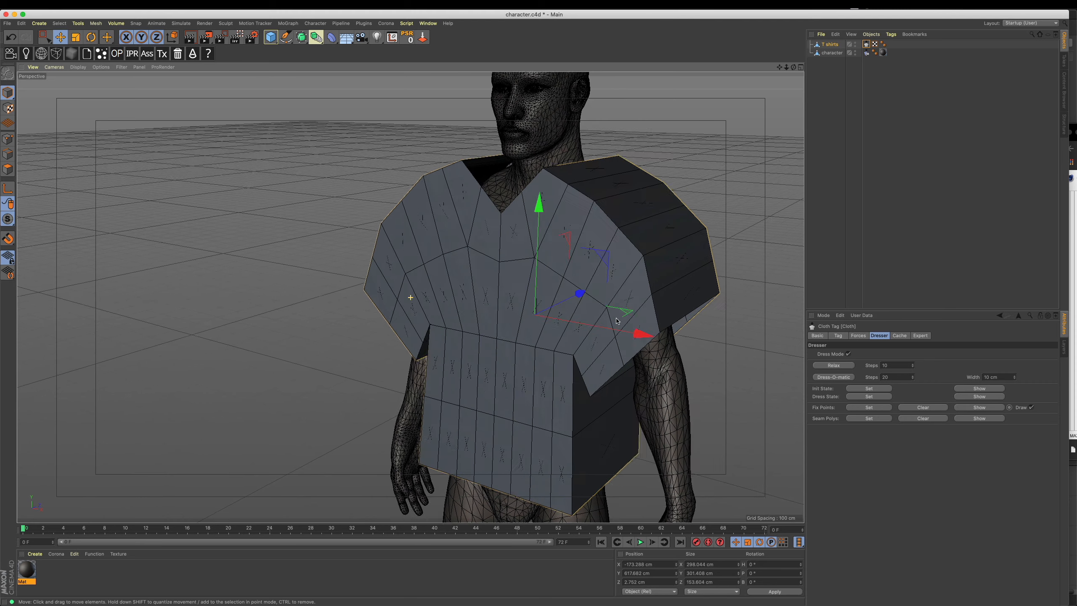
pyautogui.keyDown('alt'); pyautogui.moveTo(551, 316); pyautogui.dragTo(598, 317, button='right'); pyautogui.keyUp('alt')
pyautogui.keyDown('alt'); pyautogui.moveTo(598, 317); pyautogui.dragTo(671, 295, button='middle'); pyautogui.keyUp('alt')
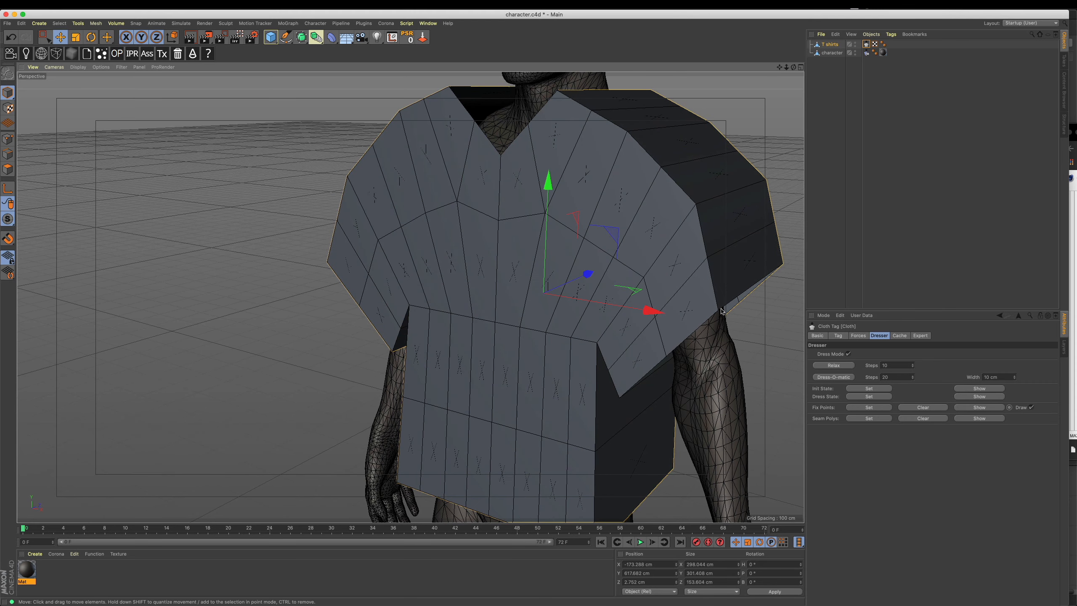
# Step: Try relaxing the T-shirt cloth with 10 steps, undoing the result each time
pyautogui.click(852, 366)
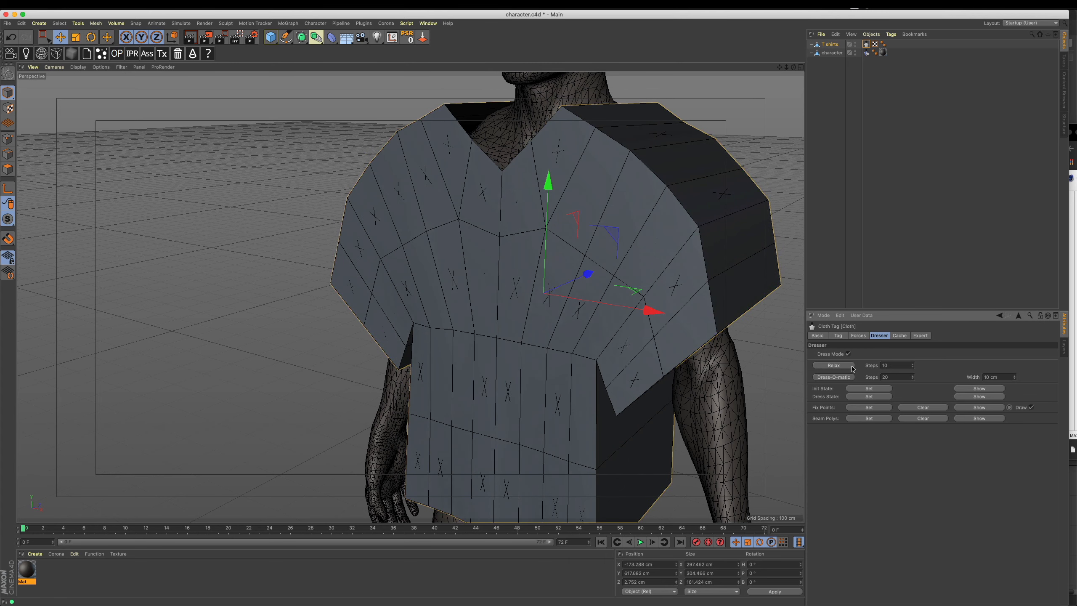
pyautogui.press('super+z')
pyautogui.click(852, 365)
pyautogui.press('super+z')
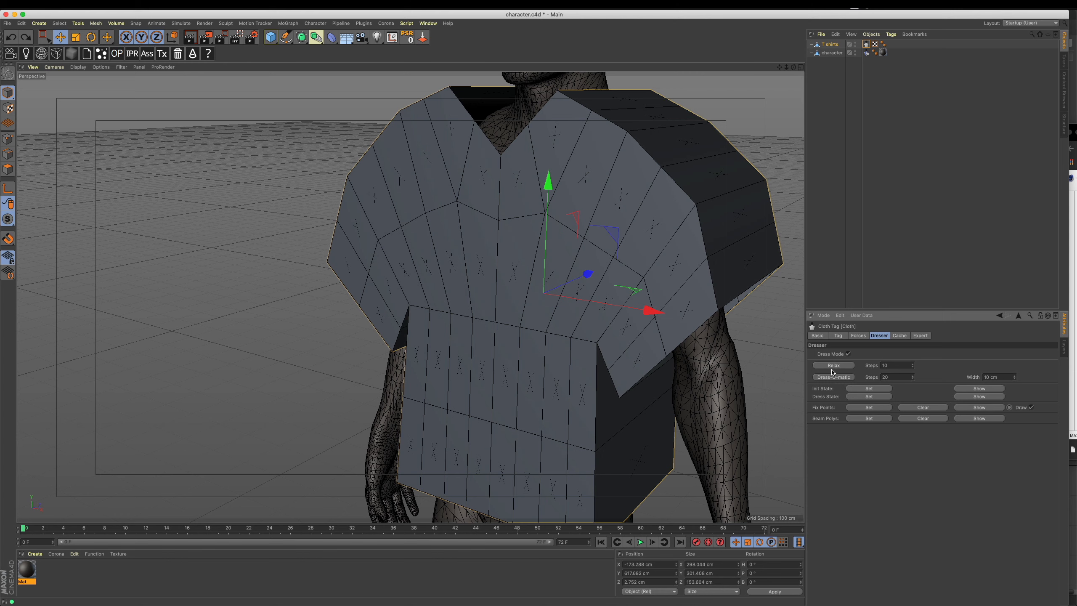
pyautogui.click(863, 336)
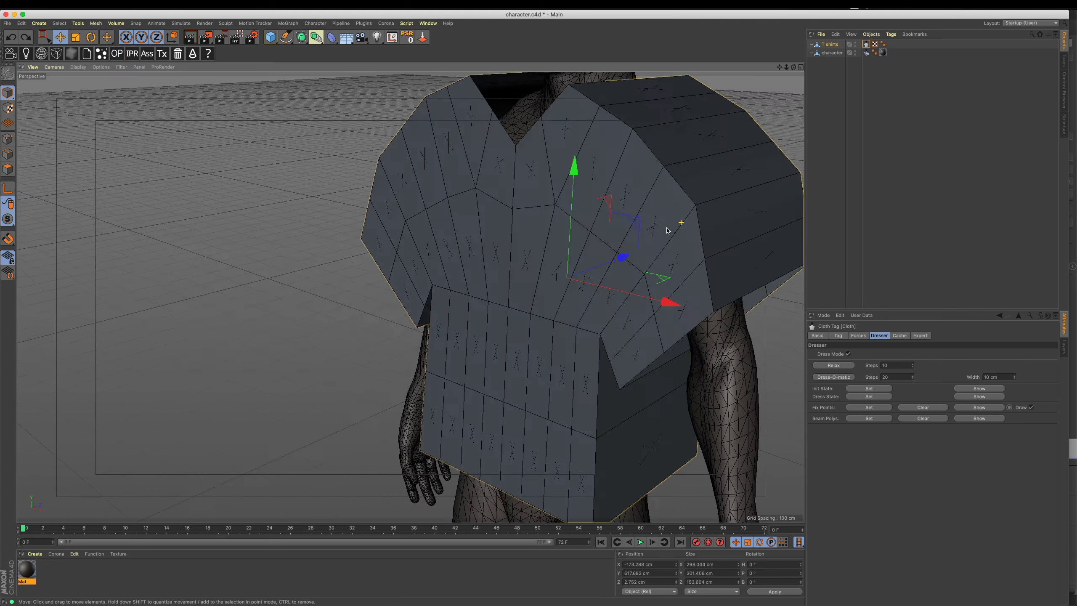
# Step: Loop-select the bridged polygons across the character's left sleeve and shoulder
pyautogui.keyDown('alt'); pyautogui.moveTo(681, 223); pyautogui.dragTo(665, 229); pyautogui.keyUp('alt')
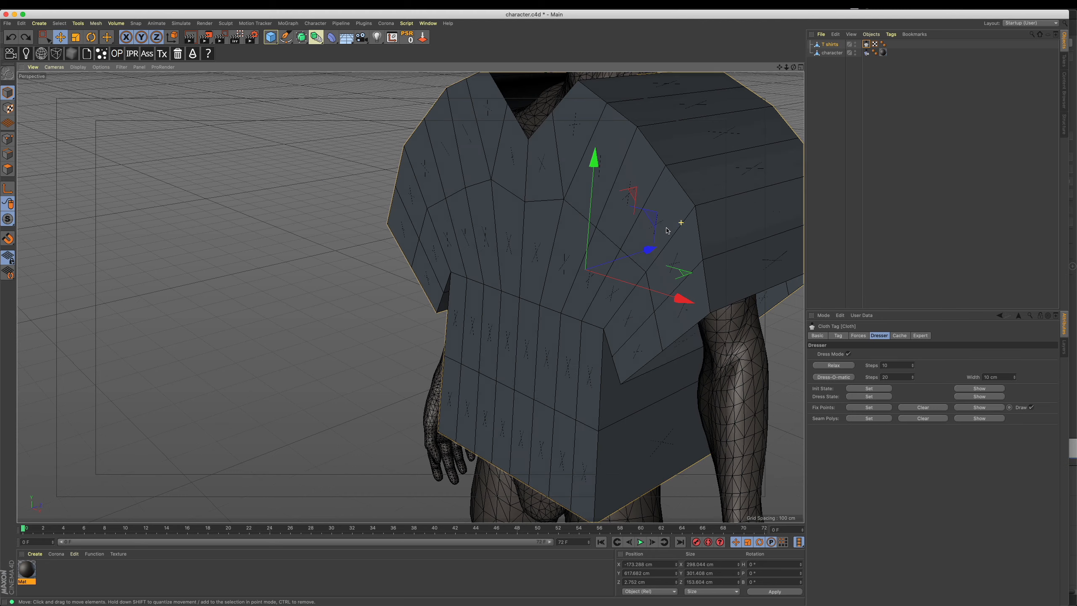
pyautogui.press('v')
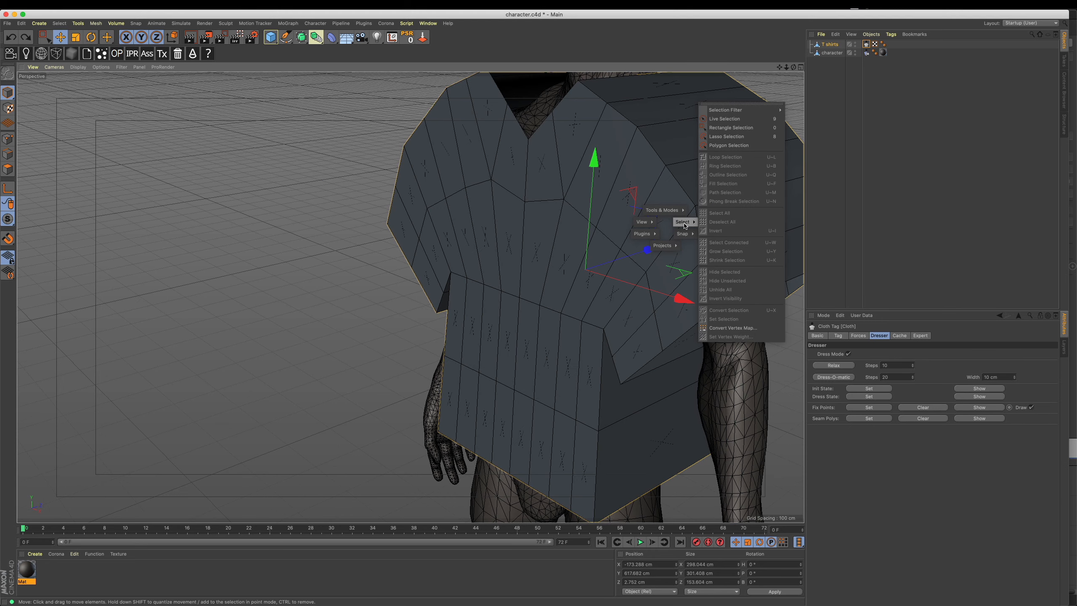
pyautogui.keyDown('alt'); pyautogui.moveTo(501, 185); pyautogui.dragTo(601, 219); pyautogui.keyUp('alt')
pyautogui.keyDown('alt'); pyautogui.moveTo(601, 220); pyautogui.dragTo(568, 239, button='middle'); pyautogui.keyUp('alt')
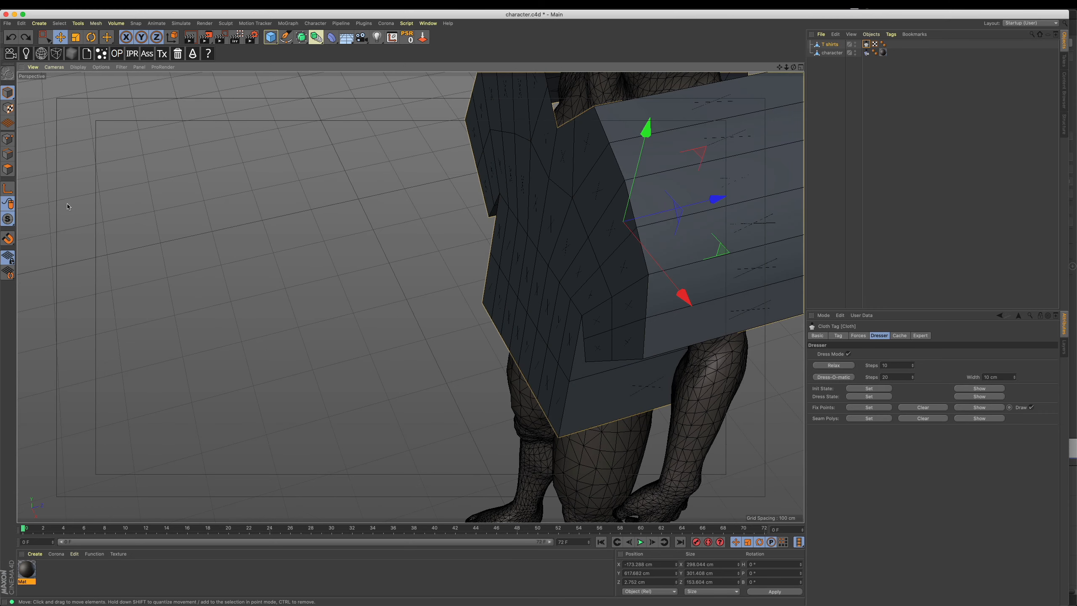
pyautogui.click(8, 169)
pyautogui.press('v')
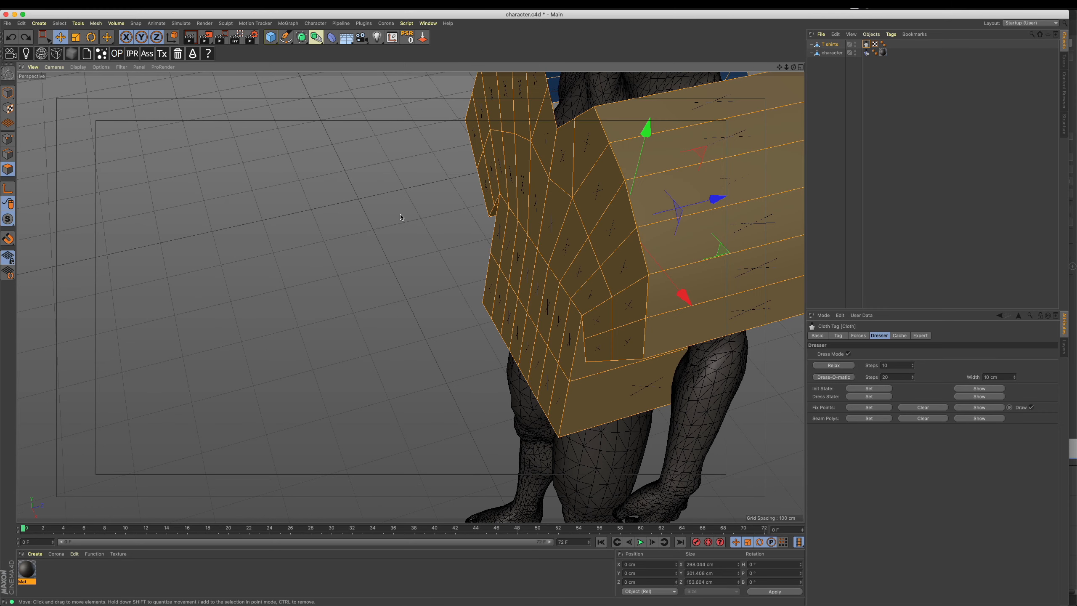
pyautogui.press('v')
pyautogui.moveTo(428, 209)
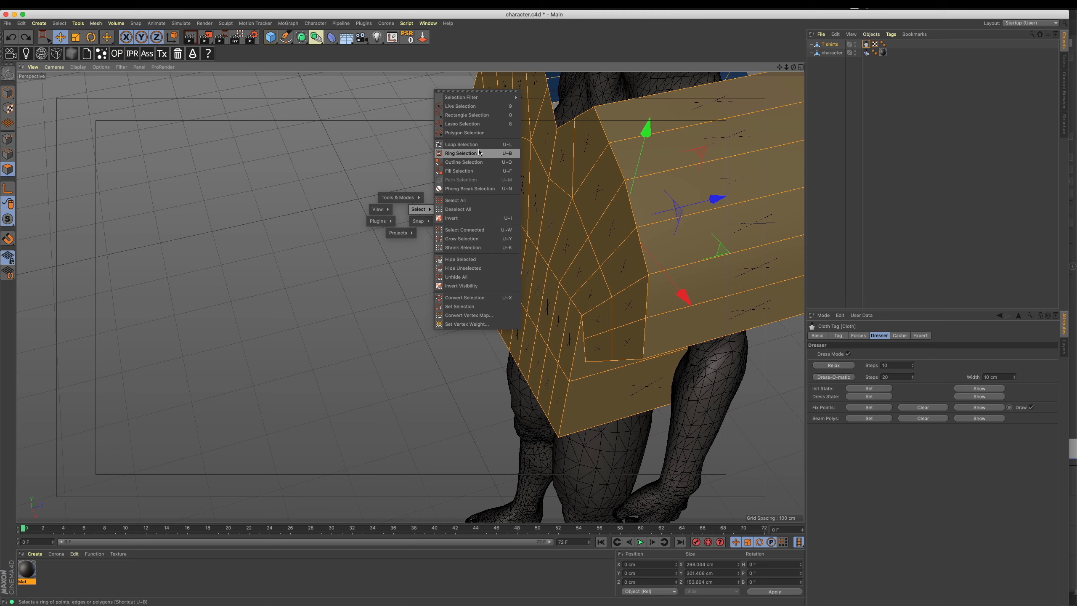
pyautogui.click(462, 144)
pyautogui.click(660, 141)
# Step: Add the remaining bridged polygon loops between front and back to the selection, and open the T-shirt's Cloth tag settings
pyautogui.keyDown('alt'); pyautogui.moveTo(690, 254); pyautogui.dragTo(692, 204); pyautogui.keyUp('alt')
pyautogui.keyDown('alt'); pyautogui.moveTo(691, 335); pyautogui.dragTo(665, 303); pyautogui.keyUp('alt')
pyautogui.keyDown('alt'); pyautogui.moveTo(642, 351); pyautogui.dragTo(469, 145); pyautogui.keyUp('alt')
pyautogui.keyDown('shift'); pyautogui.click(667, 358); pyautogui.keyUp('shift')
pyautogui.keyDown('shift'); pyautogui.click(468, 145); pyautogui.keyUp('shift')
pyautogui.keyDown('alt'); pyautogui.moveTo(435, 279); pyautogui.dragTo(478, 241); pyautogui.keyUp('alt')
pyautogui.keyDown('alt'); pyautogui.moveTo(471, 373); pyautogui.dragTo(559, 305); pyautogui.keyUp('alt')
pyautogui.click(866, 44)
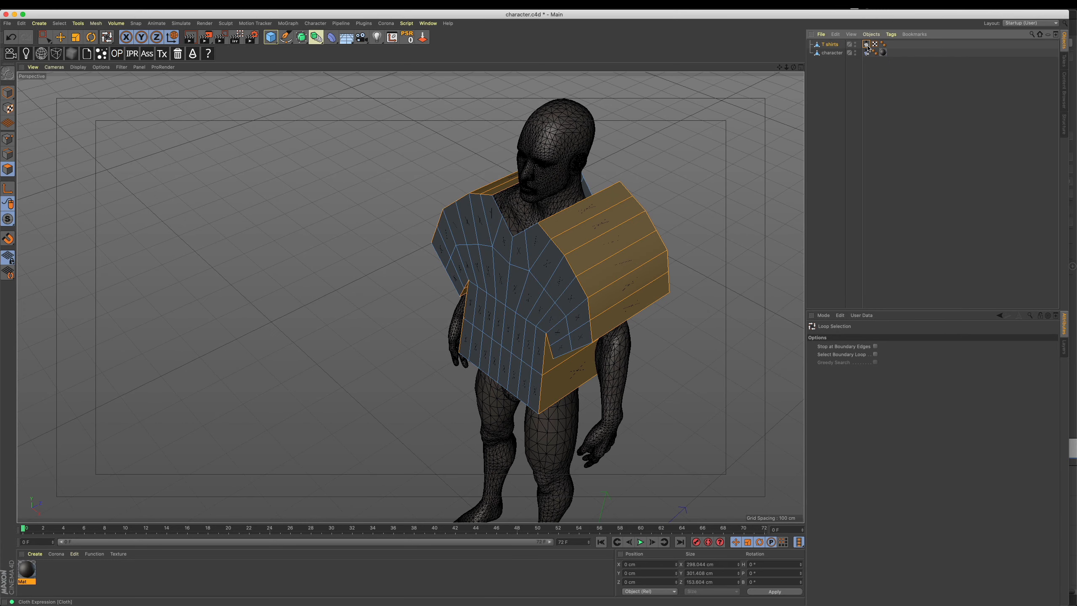
# Step: Set the selected bridging polygons between front and back as the T-shirt cloth's seam polygons
pyautogui.keyDown('alt'); pyautogui.moveTo(632, 344); pyautogui.dragTo(655, 322); pyautogui.keyUp('alt')
pyautogui.keyDown('alt'); pyautogui.moveTo(649, 275); pyautogui.dragTo(688, 285, button='right'); pyautogui.keyUp('alt')
pyautogui.keyDown('alt'); pyautogui.moveTo(692, 336); pyautogui.dragTo(680, 332); pyautogui.keyUp('alt')
pyautogui.scroll(1, 680, 334)
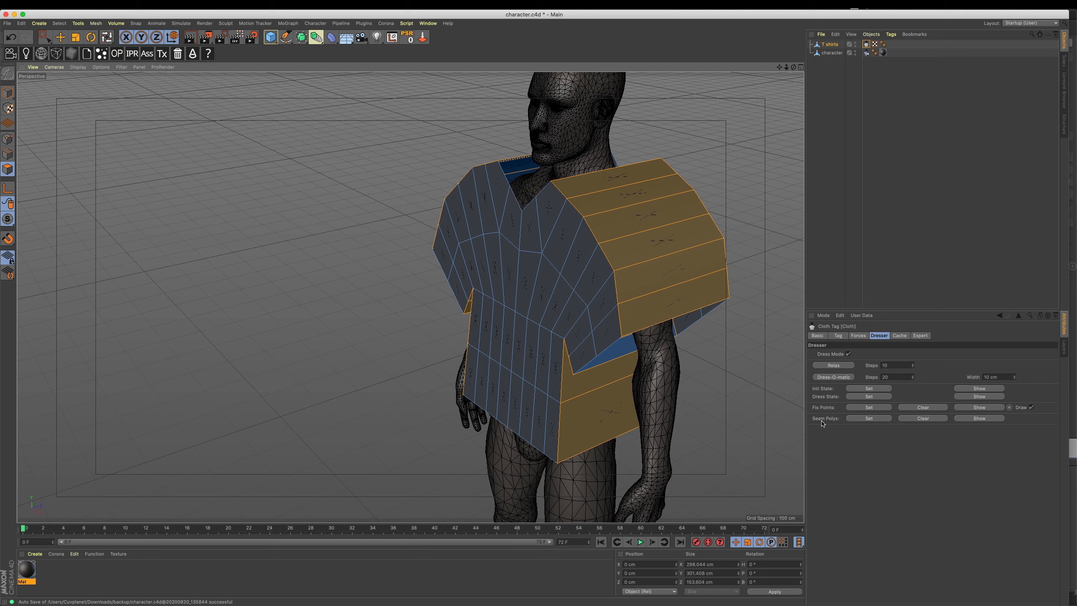
pyautogui.click(864, 419)
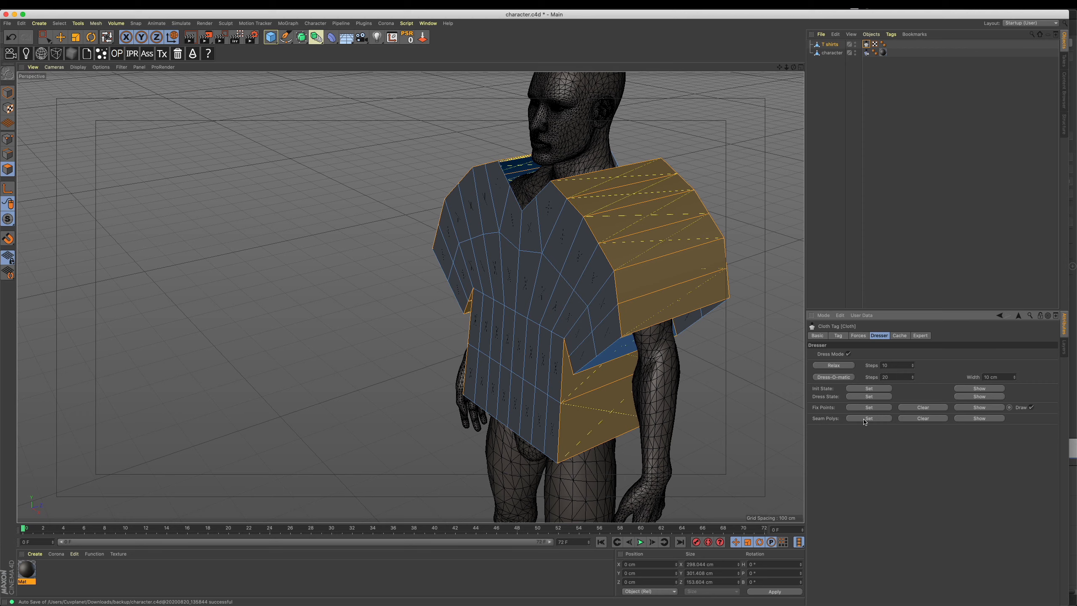
pyautogui.keyDown('alt'); pyautogui.moveTo(601, 390); pyautogui.dragTo(570, 324); pyautogui.keyUp('alt')
pyautogui.keyDown('alt'); pyautogui.moveTo(521, 330); pyautogui.dragTo(582, 329, button='right'); pyautogui.keyUp('alt')
# Step: Clear the T-shirt's seam polygons and set them again from the same bridging polygon selection
pyautogui.click(924, 419)
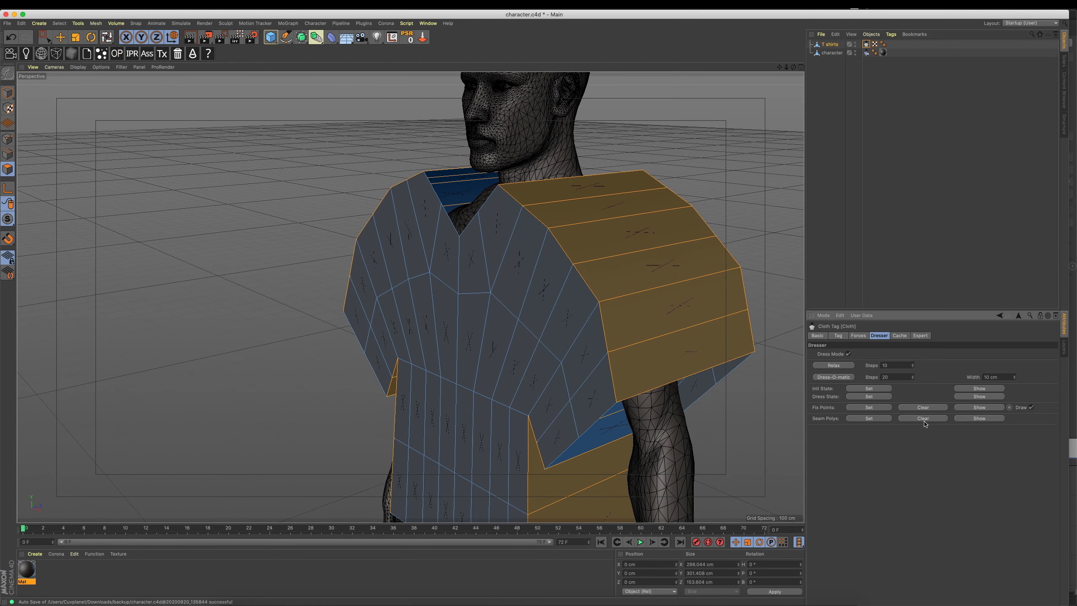
pyautogui.click(869, 419)
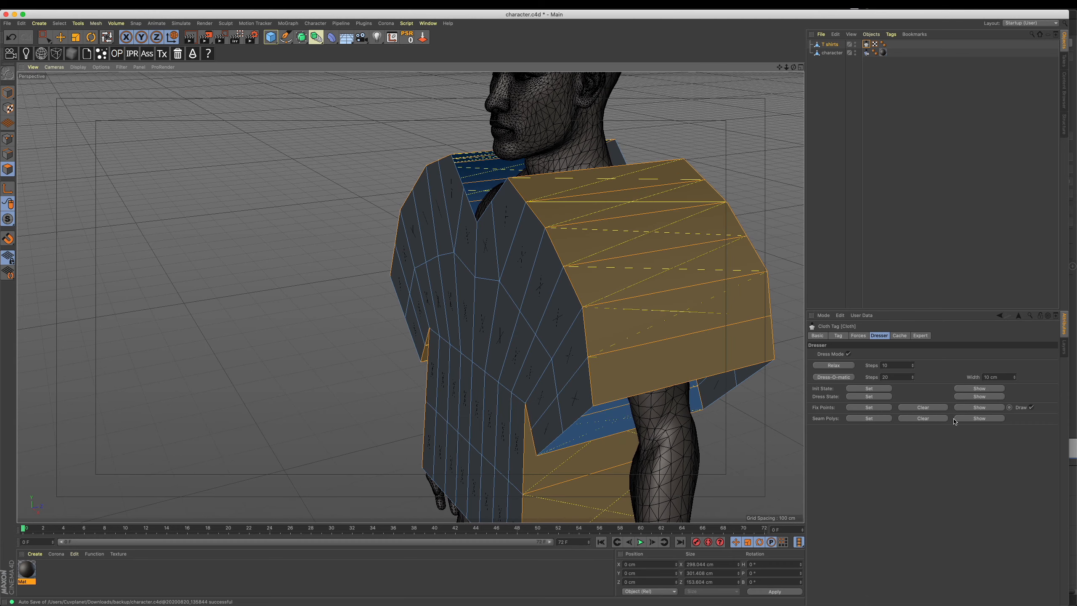
pyautogui.keyDown('alt'); pyautogui.moveTo(649, 369); pyautogui.dragTo(674, 342); pyautogui.keyUp('alt')
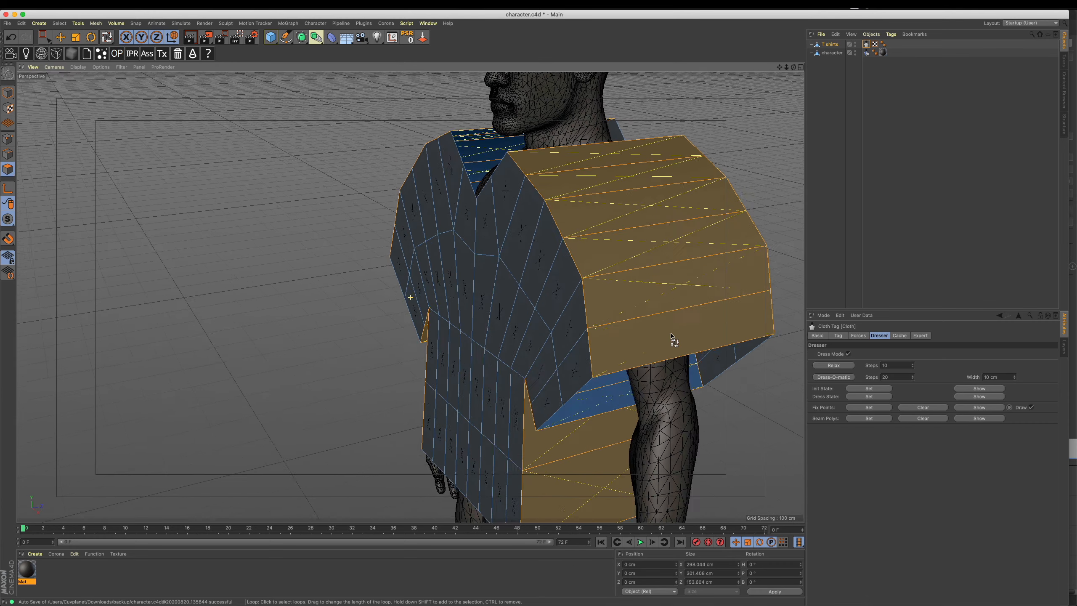
pyautogui.keyDown('alt'); pyautogui.moveTo(674, 341); pyautogui.dragTo(695, 360, button='right'); pyautogui.keyUp('alt')
pyautogui.keyDown('alt'); pyautogui.moveTo(694, 360); pyautogui.dragTo(666, 375, button='middle'); pyautogui.keyUp('alt')
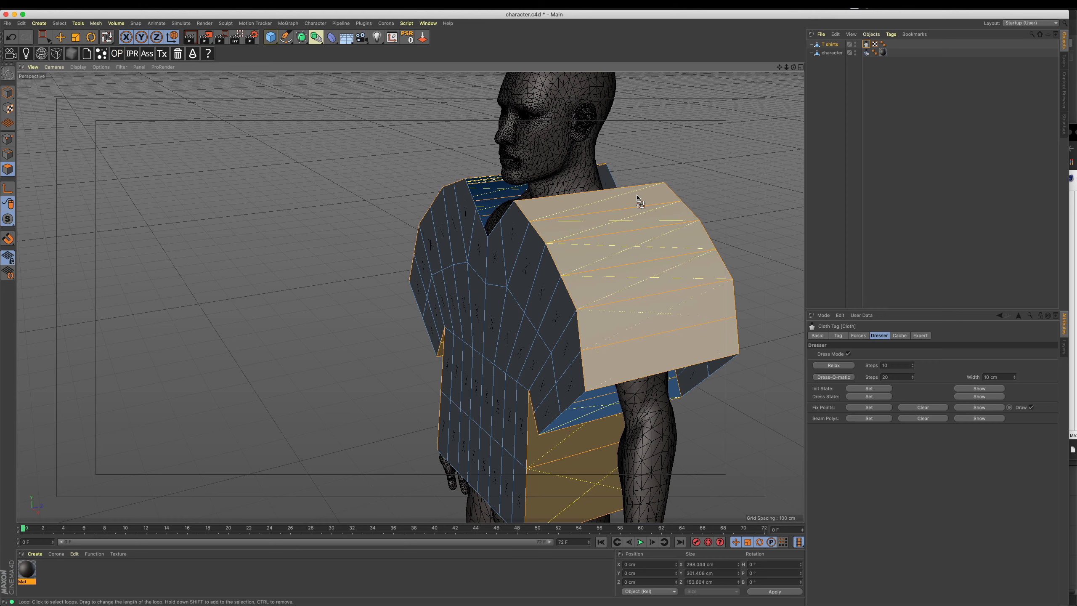
# Step: Select all polygons of the T-shirt and run Dress-O-matic with 20 steps and a 10 cm width
pyautogui.press('super+a')
pyautogui.keyDown('alt'); pyautogui.moveTo(507, 304); pyautogui.dragTo(615, 314); pyautogui.keyUp('alt')
pyautogui.keyDown('alt'); pyautogui.moveTo(745, 403); pyautogui.dragTo(728, 399); pyautogui.keyUp('alt')
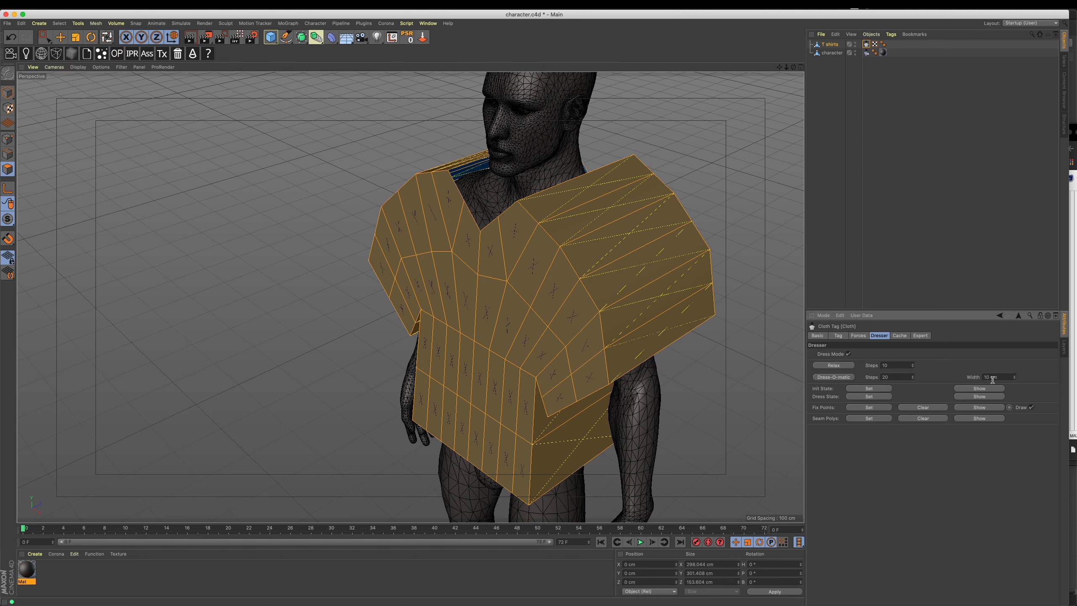
pyautogui.click(833, 377)
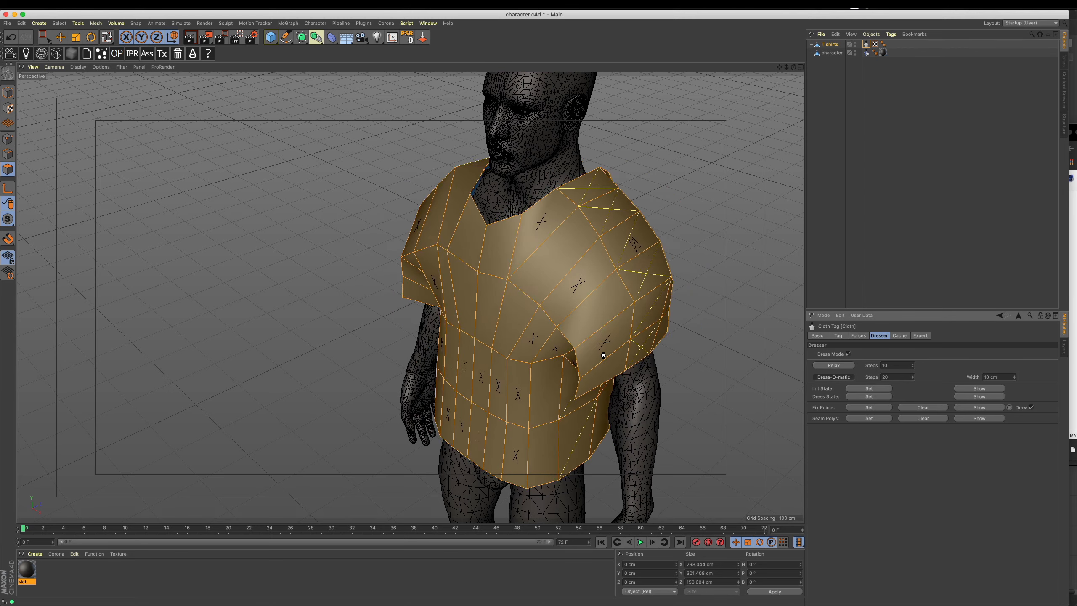
pyautogui.keyDown('alt'); pyautogui.moveTo(675, 367); pyautogui.dragTo(666, 300); pyautogui.keyUp('alt')
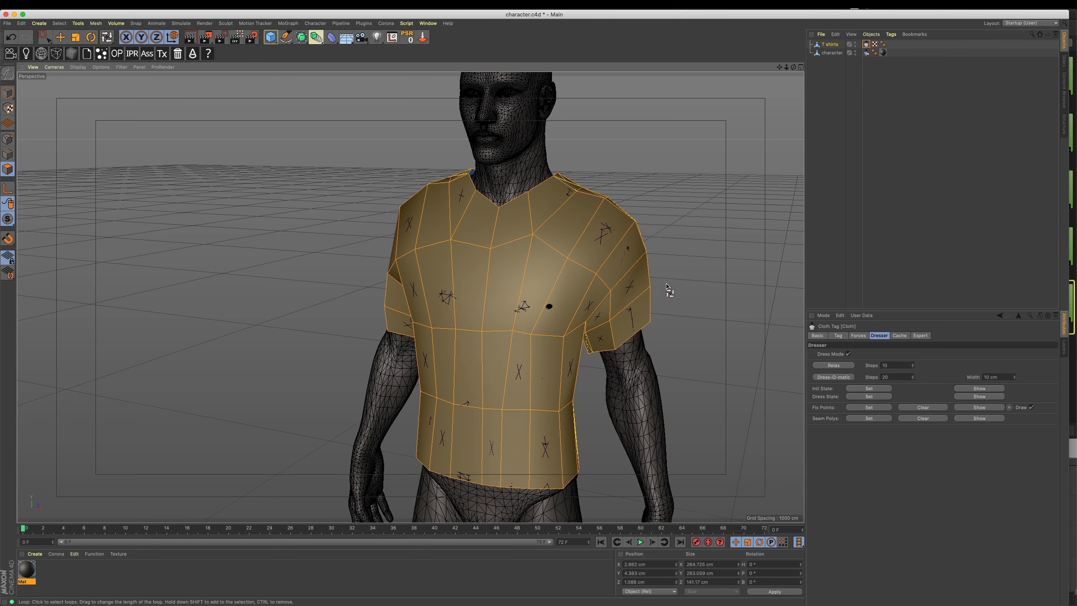
pyautogui.keyDown('alt'); pyautogui.moveTo(666, 284); pyautogui.dragTo(669, 285); pyautogui.keyUp('alt')
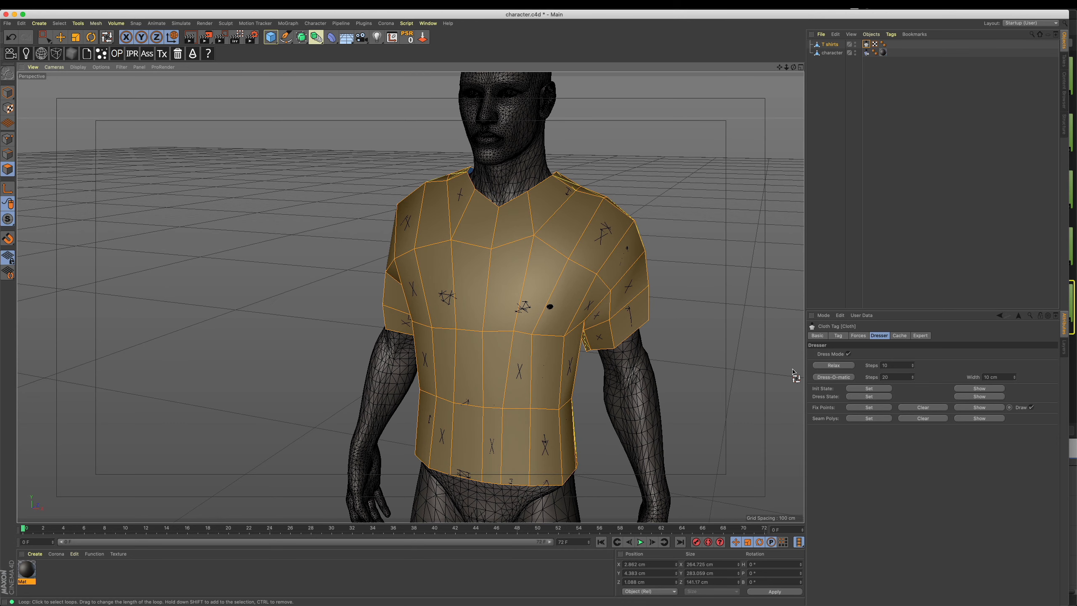
# Step: Set the Dress-O-matic width to 15 cm and run it on the T-shirt
pyautogui.click(999, 376)
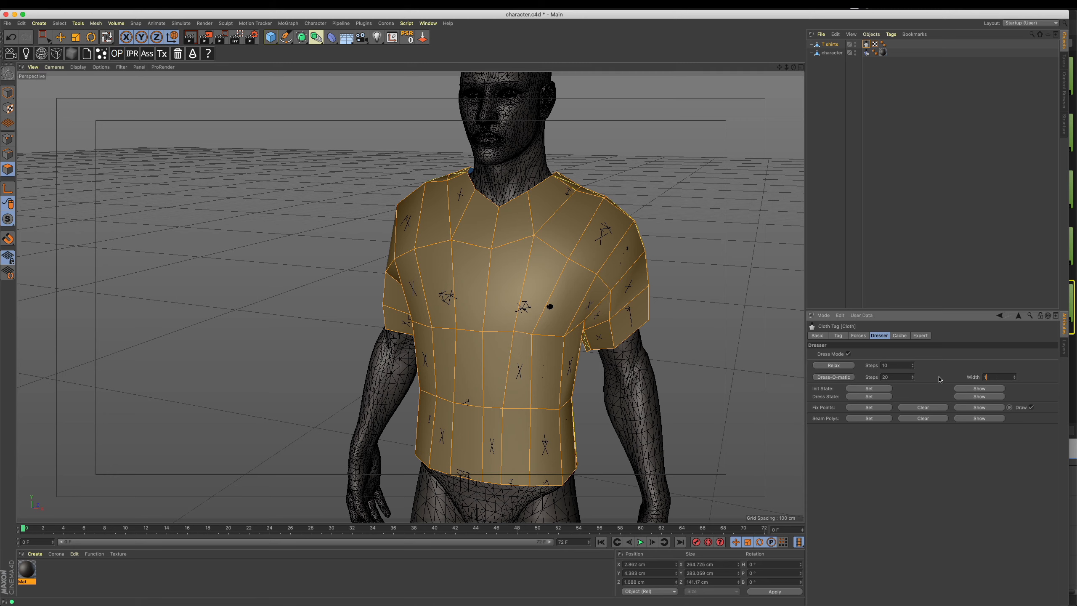
pyautogui.click(832, 376)
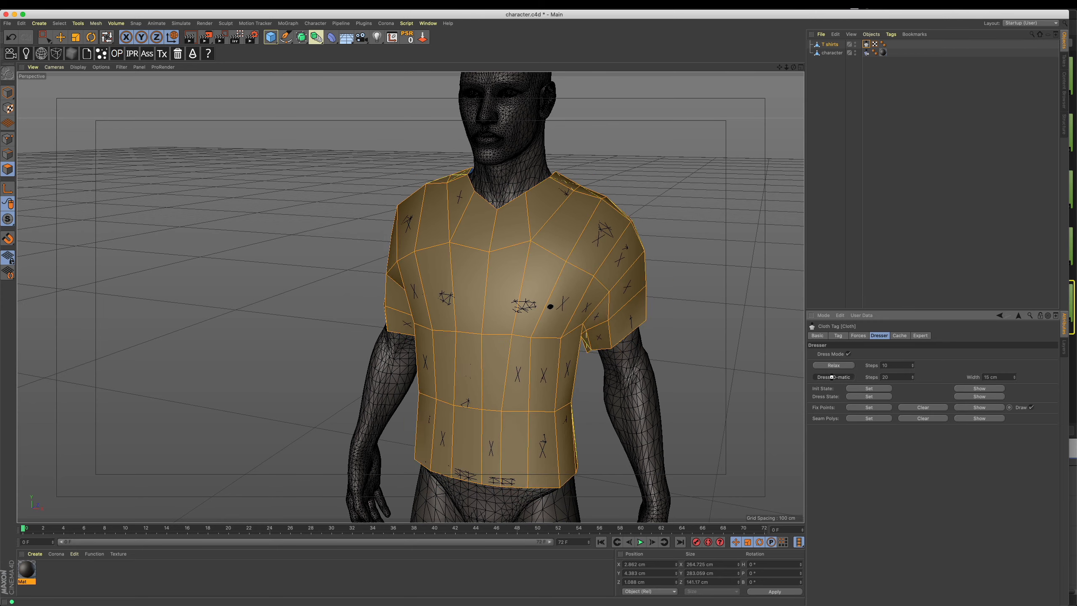
pyautogui.keyDown('alt'); pyautogui.moveTo(611, 341); pyautogui.dragTo(551, 331); pyautogui.keyUp('alt')
# Step: Reduce the Dress-O-matic width to 5 cm and run it again to tighten the T-shirt's seams
pyautogui.click(1002, 376)
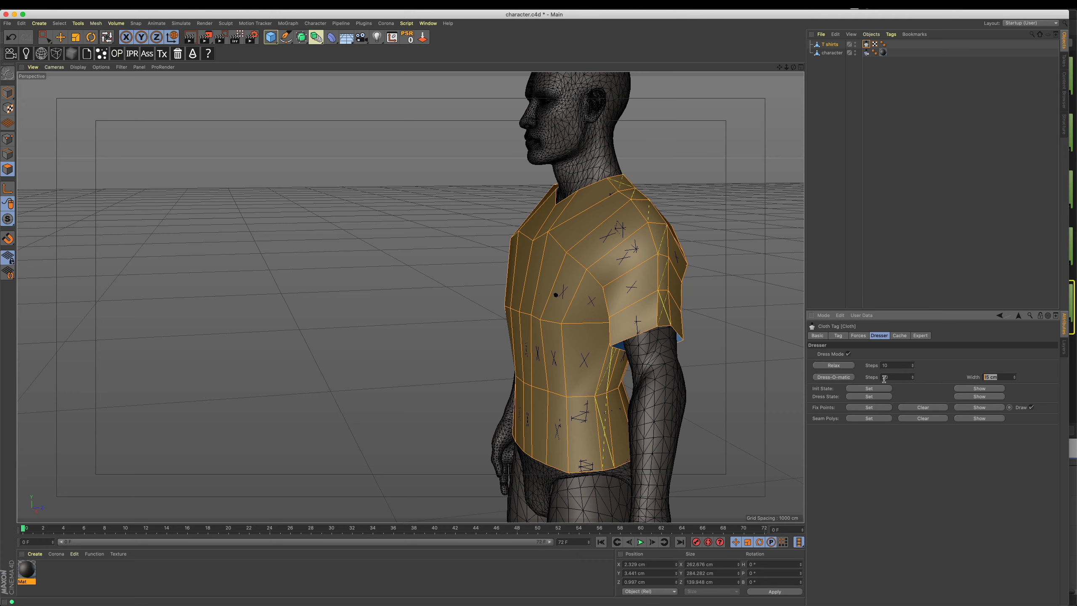
pyautogui.click(844, 377)
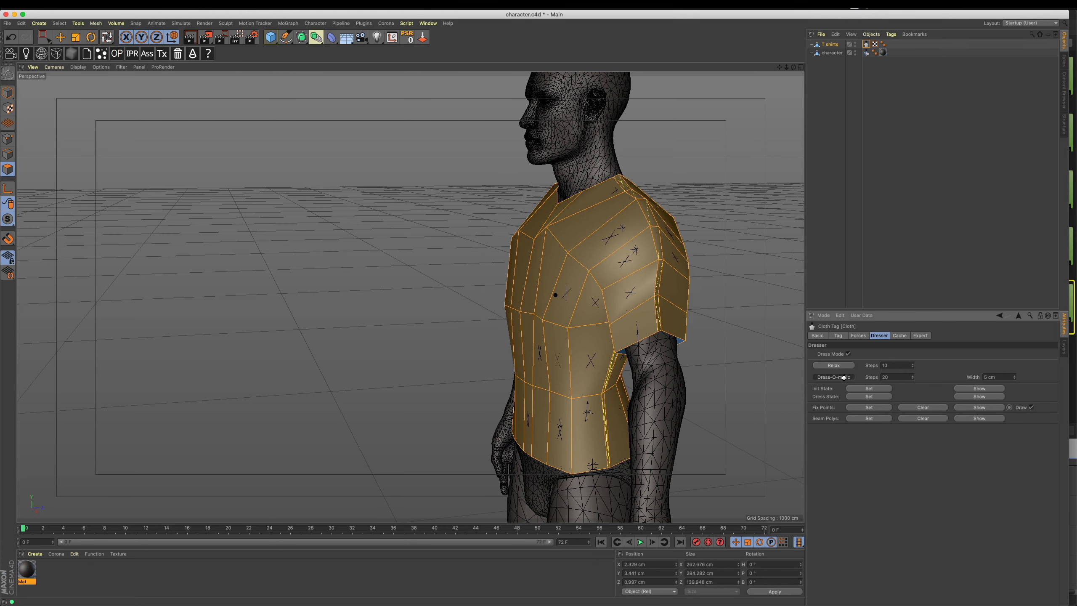
pyautogui.click(844, 377)
pyautogui.scroll(5, 697, 183)
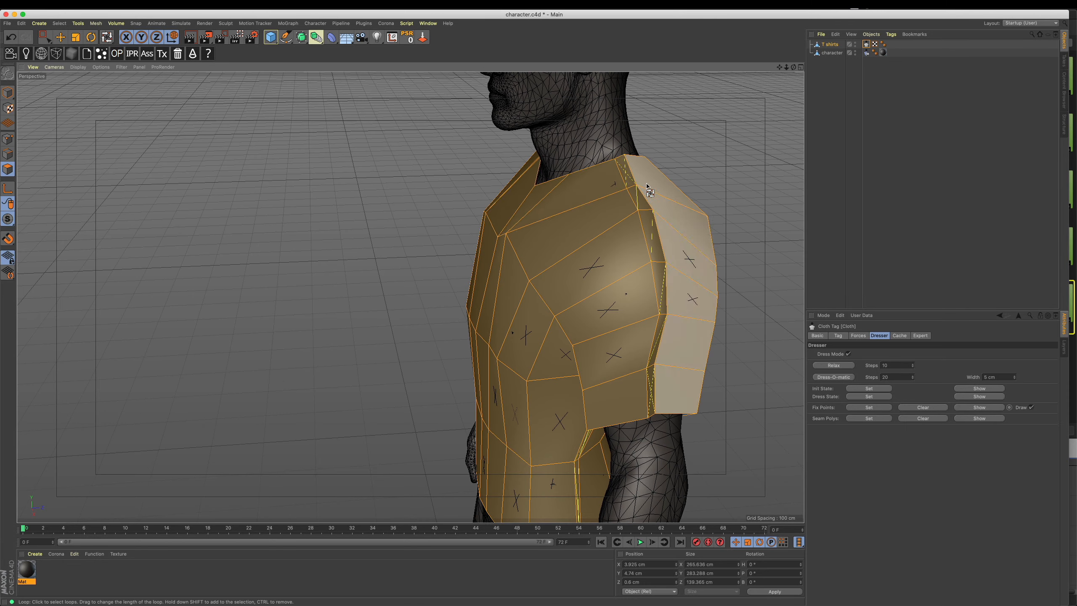
pyautogui.keyDown('alt'); pyautogui.moveTo(651, 412); pyautogui.dragTo(664, 326); pyautogui.keyUp('alt')
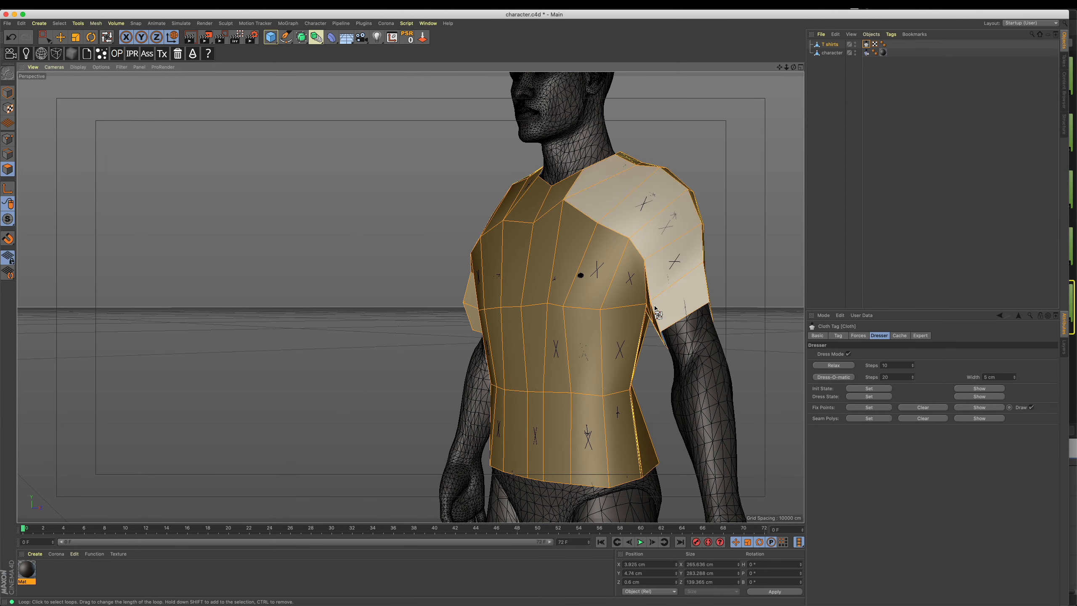
pyautogui.keyDown('alt'); pyautogui.moveTo(671, 285); pyautogui.dragTo(682, 315, button='middle'); pyautogui.keyUp('alt')
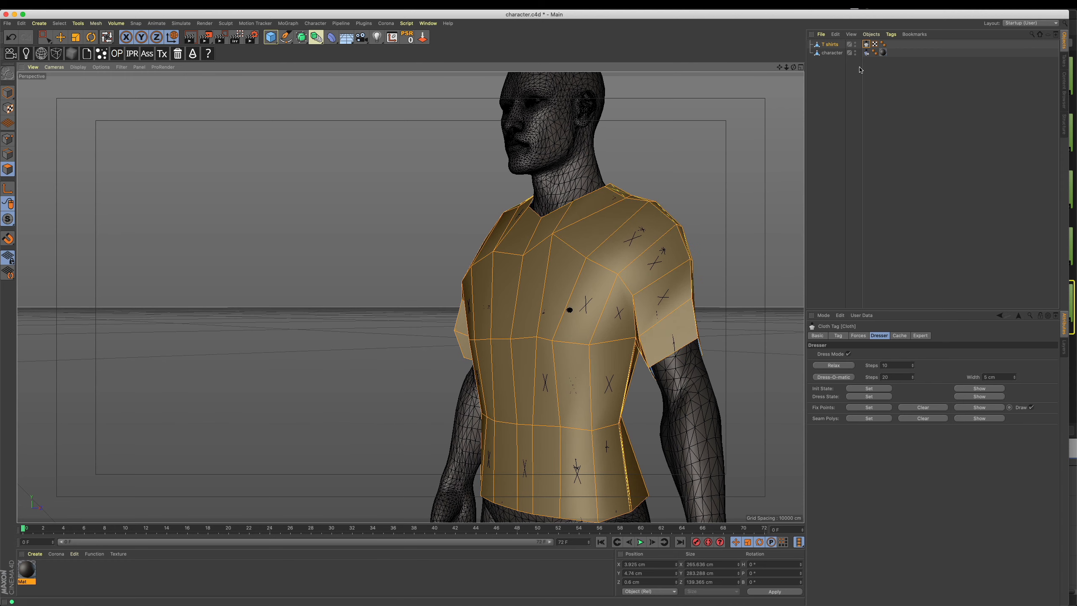
# Step: Copy the T-shirt and the character into a new empty project, closing the Render Settings window there
pyautogui.moveTo(836, 67); pyautogui.dragTo(810, 40)
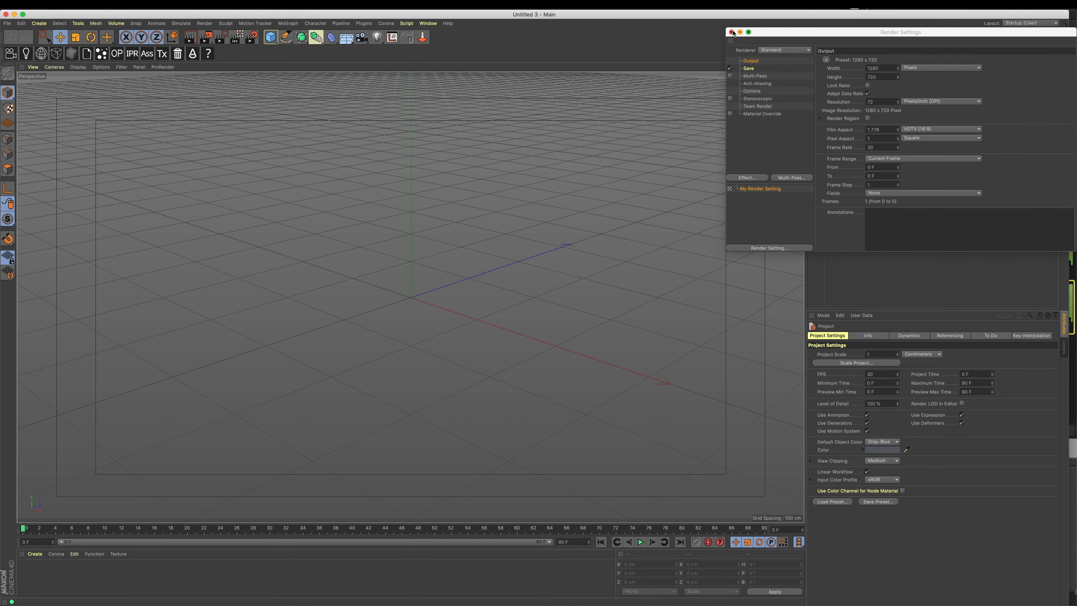
pyautogui.click(732, 33)
pyautogui.press('super+v')
pyautogui.scroll(-5, 526, 195)
pyautogui.keyDown('alt'); pyautogui.moveTo(527, 194); pyautogui.dragTo(589, 293, button='middle'); pyautogui.keyUp('alt')
pyautogui.scroll(-3, 551, 194)
pyautogui.scroll(3, 550, 195)
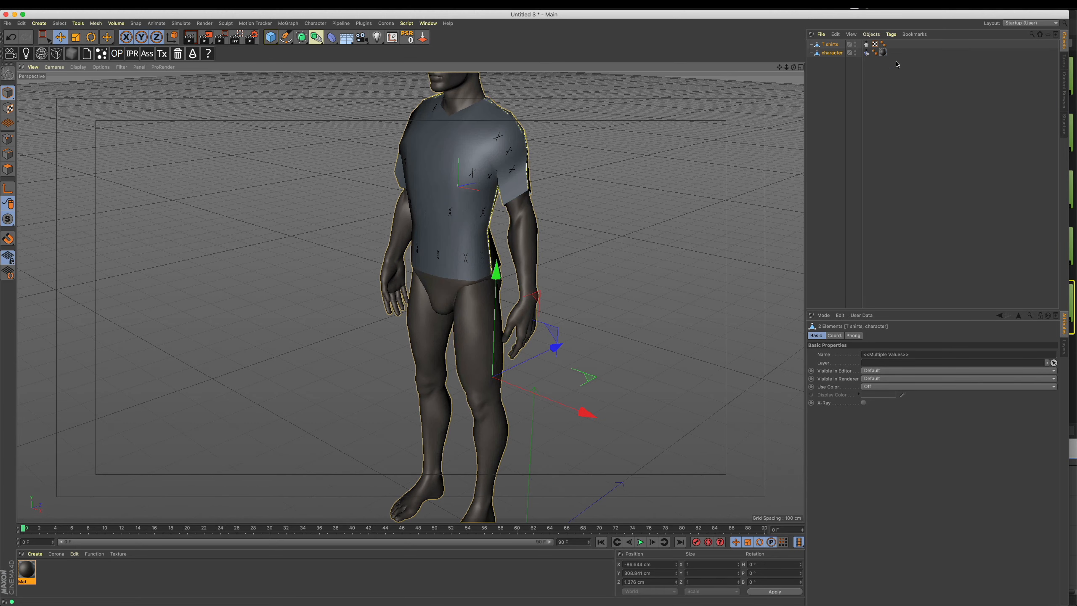
# Step: Delete the Cloth tag from the T-shirt in the new project and inspect the shirt from several sides
pyautogui.click(897, 64)
pyautogui.click(867, 45)
pyautogui.press('Delete')
pyautogui.keyDown('alt'); pyautogui.moveTo(516, 223); pyautogui.dragTo(471, 286); pyautogui.keyUp('alt')
pyautogui.scroll(3, 534, 252)
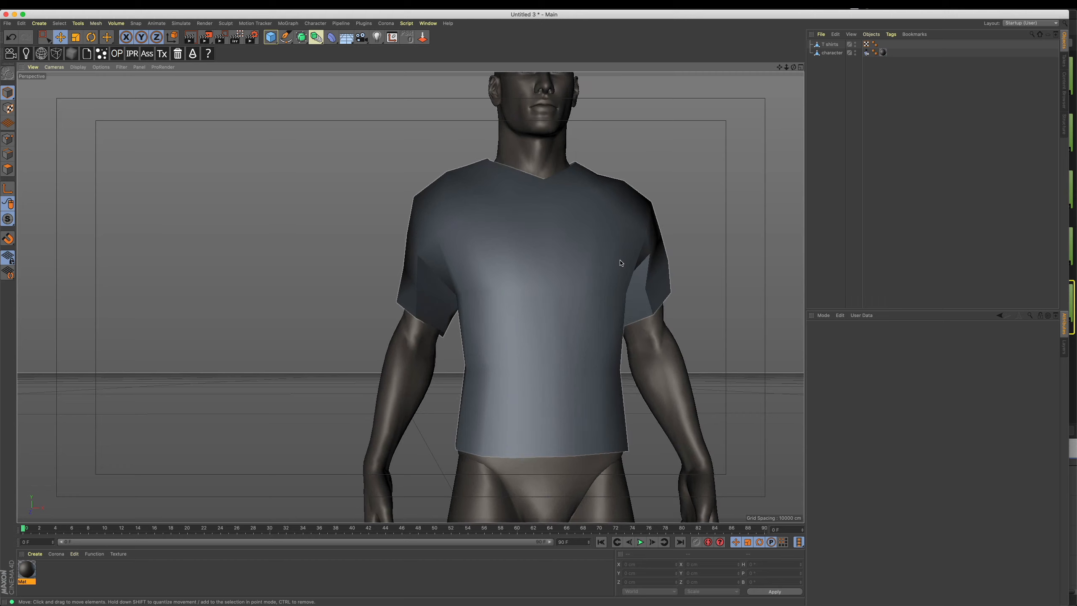
pyautogui.click(616, 223)
pyautogui.keyDown('alt'); pyautogui.moveTo(615, 223); pyautogui.dragTo(663, 224); pyautogui.keyUp('alt')
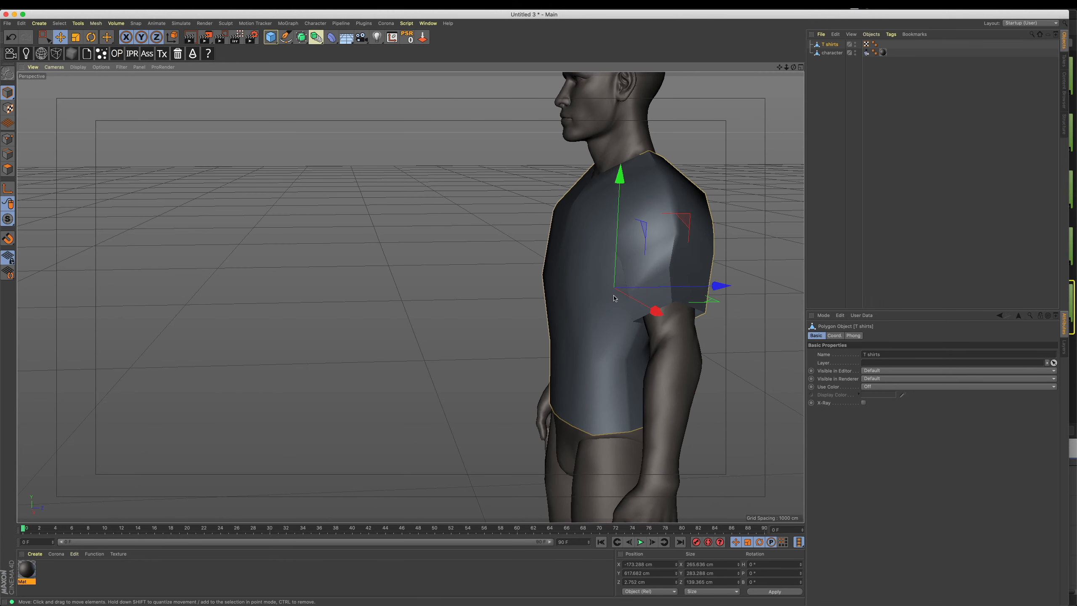
pyautogui.keyDown('alt'); pyautogui.moveTo(629, 311); pyautogui.dragTo(636, 287); pyautogui.keyUp('alt')
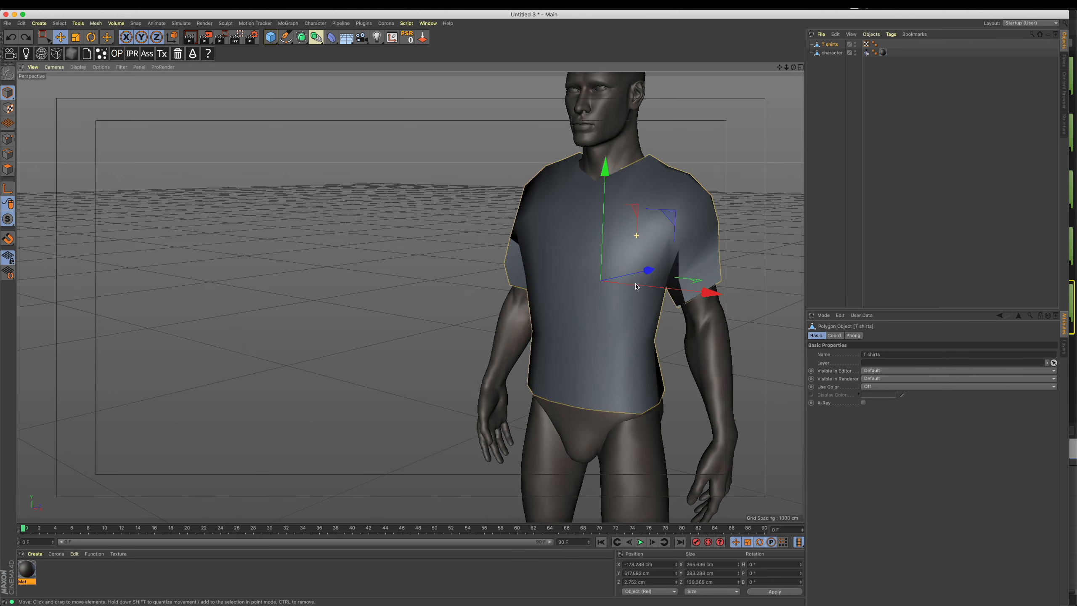
# Step: Play the timeline briefly without the Cloth tag, then try moving the T-shirt and undo the change
pyautogui.click(641, 543)
pyautogui.click(642, 543)
pyautogui.keyDown('alt'); pyautogui.moveTo(646, 367); pyautogui.dragTo(636, 391); pyautogui.keyUp('alt')
pyautogui.moveTo(696, 208); pyautogui.dragTo(632, 187)
pyautogui.press('super+z')
# Step: Add a new Cloth simulation tag to the T-shirt and relax the cloth with 10 steps
pyautogui.rightClick(839, 44)
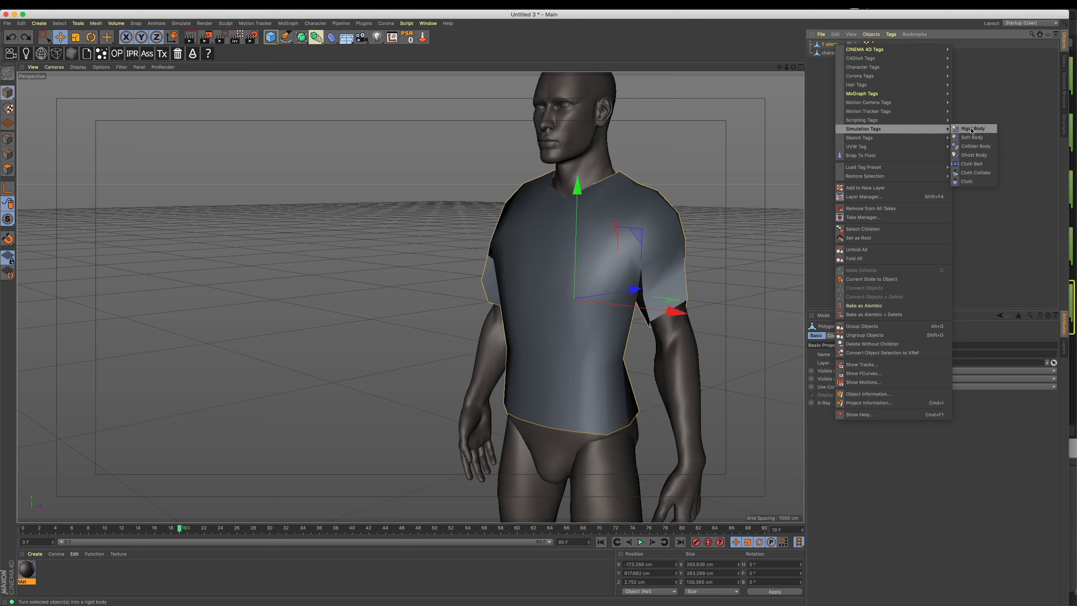
pyautogui.click(969, 173)
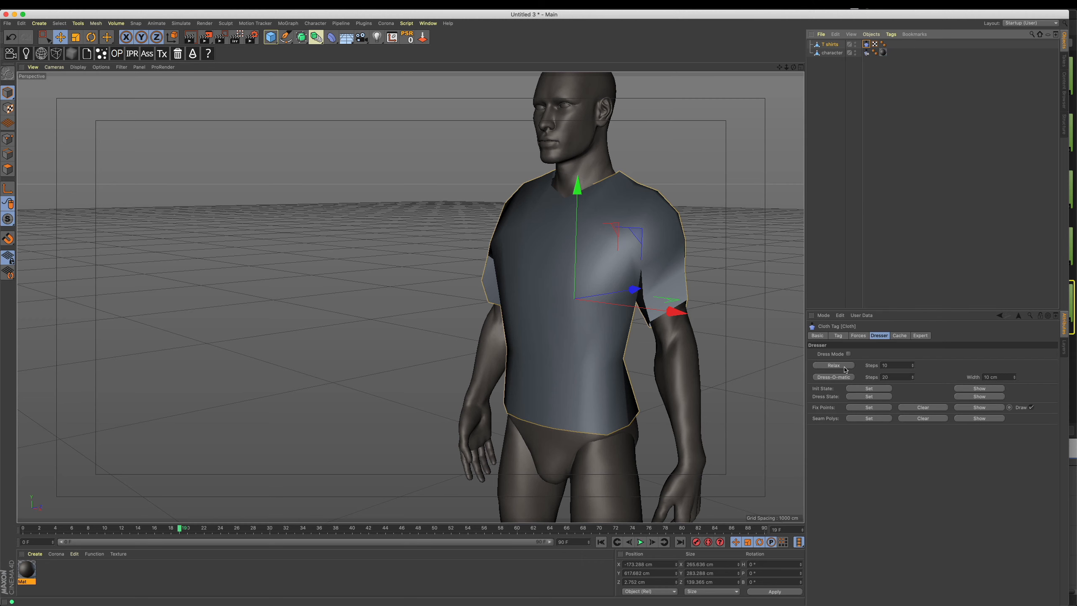
pyautogui.click(845, 369)
pyautogui.keyDown('alt'); pyautogui.moveTo(654, 267); pyautogui.dragTo(683, 322); pyautogui.keyUp('alt')
pyautogui.keyDown('alt'); pyautogui.moveTo(592, 328); pyautogui.dragTo(636, 310); pyautogui.keyUp('alt')
# Step: Play and stop the simulation to check how the T-shirt with the new Cloth tag sits on the character
pyautogui.click(641, 542)
pyautogui.click(640, 542)
pyautogui.keyDown('alt'); pyautogui.moveTo(643, 390); pyautogui.dragTo(648, 307); pyautogui.keyUp('alt')
pyautogui.keyDown('alt'); pyautogui.moveTo(572, 338); pyautogui.dragTo(587, 325); pyautogui.keyUp('alt')
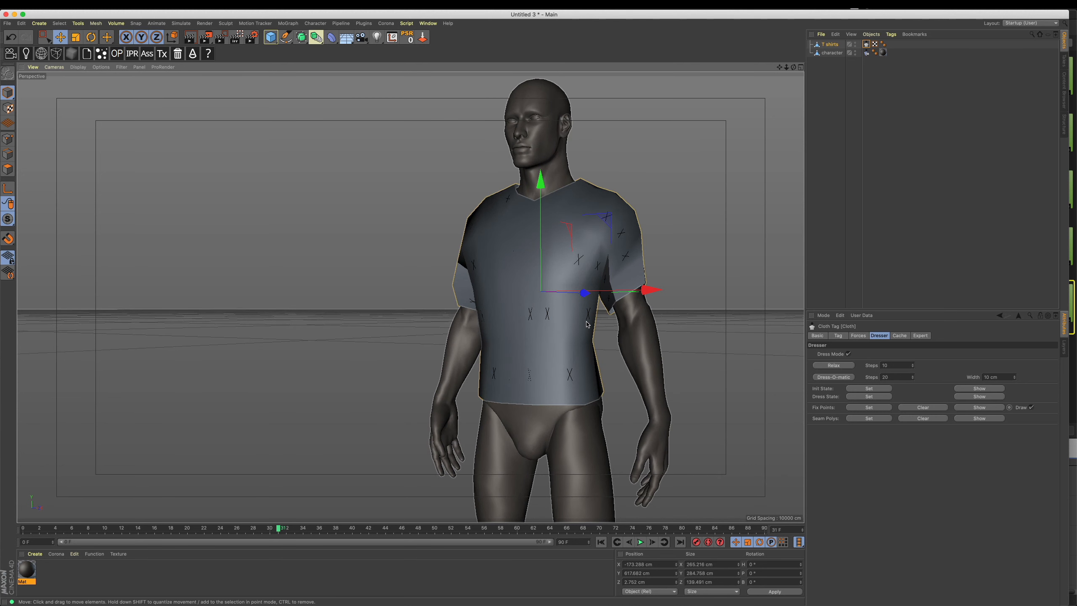
# Step: Close the test project without saving and return to the character.c4d project
pyautogui.press('super+w')
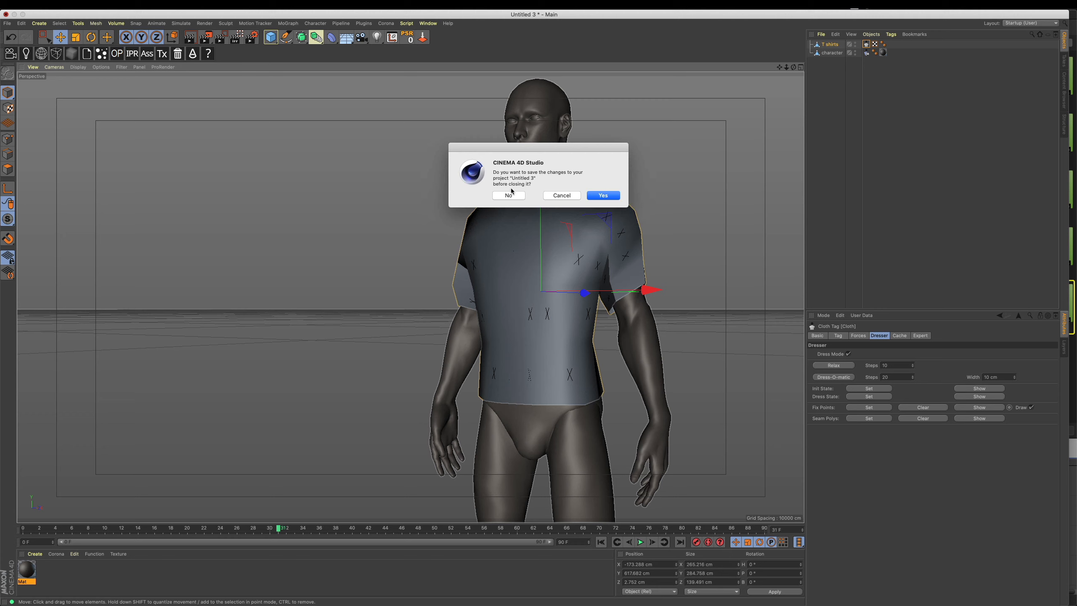
pyautogui.click(509, 196)
pyautogui.keyDown('alt'); pyautogui.moveTo(619, 327); pyautogui.dragTo(382, 293); pyautogui.keyUp('alt')
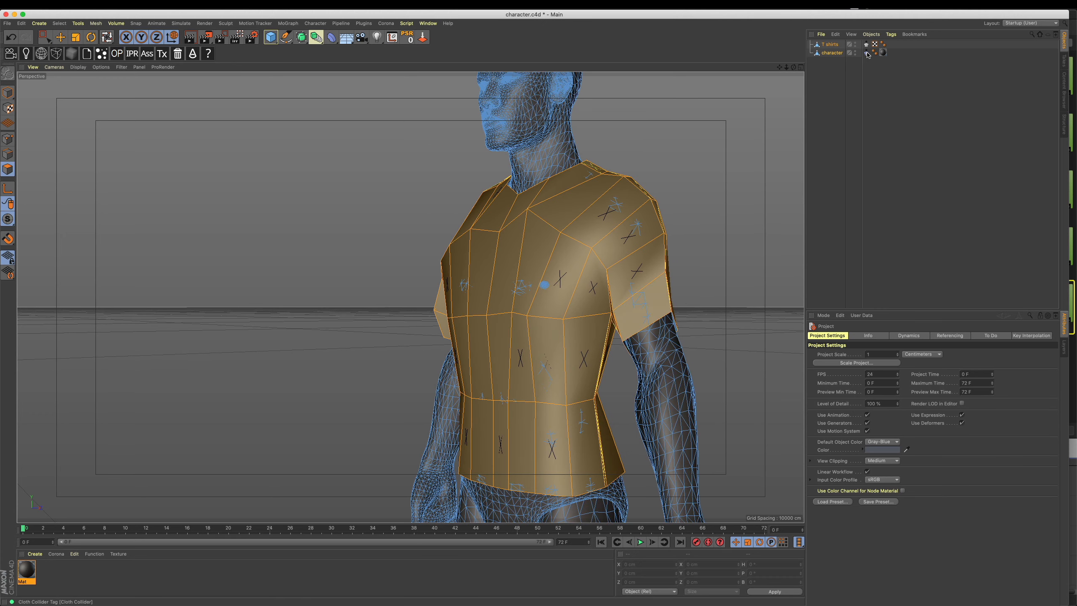
# Step: Reopen the T-shirt's Cloth tag settings and switch from polygon editing to Model mode
pyautogui.click(831, 45)
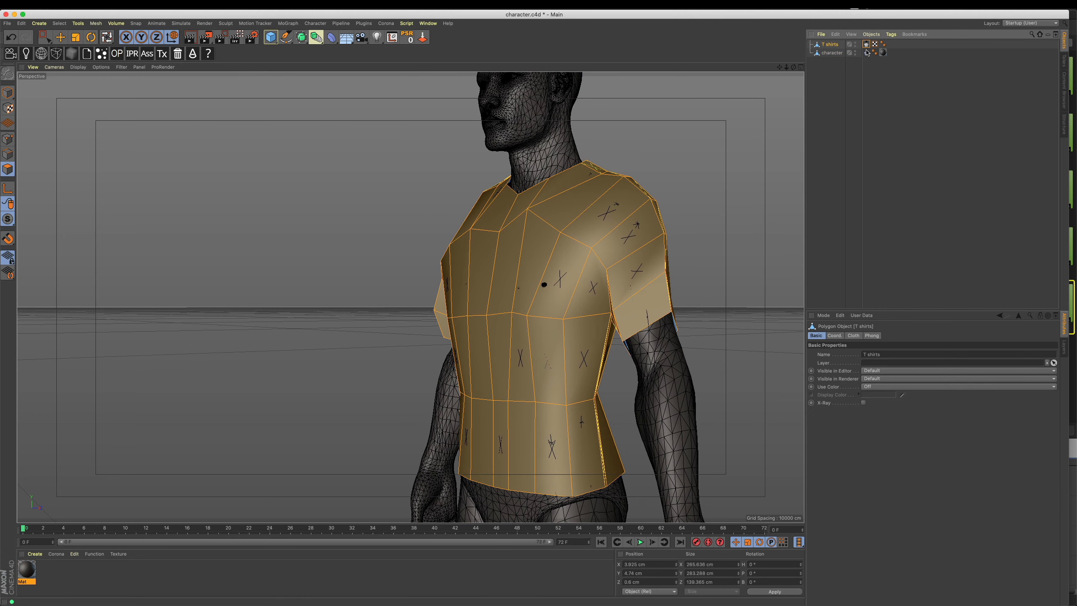
pyautogui.click(867, 44)
pyautogui.keyDown('alt'); pyautogui.moveTo(596, 287); pyautogui.dragTo(642, 302); pyautogui.keyUp('alt')
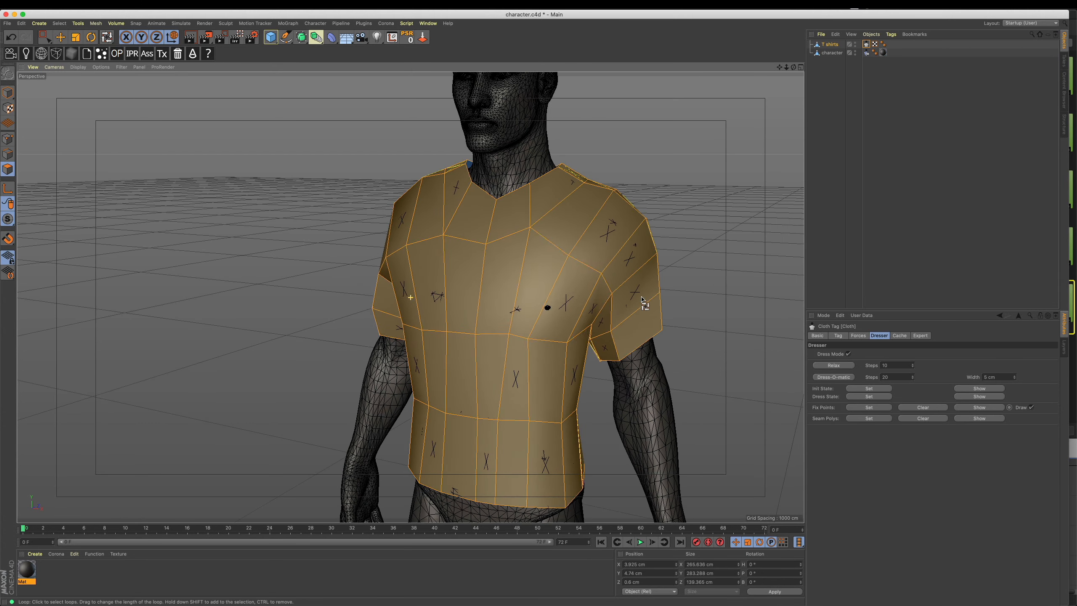
pyautogui.click(8, 93)
pyautogui.keyDown('alt'); pyautogui.moveTo(634, 183); pyautogui.dragTo(642, 180); pyautogui.keyUp('alt')
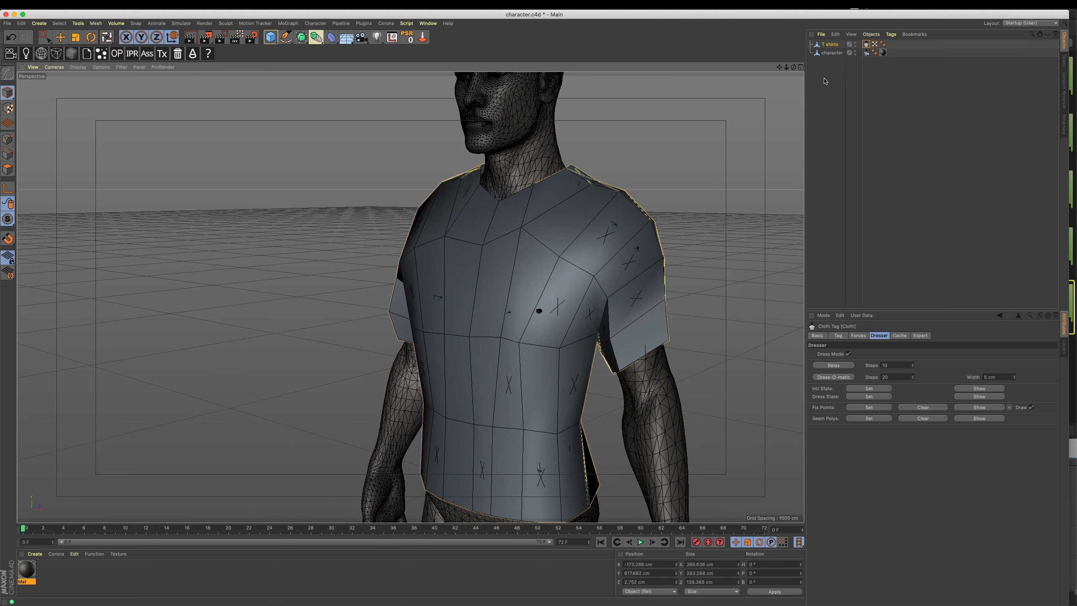
# Step: Add a Cloth Surface object as the parent of the T-shirt
pyautogui.click(830, 46)
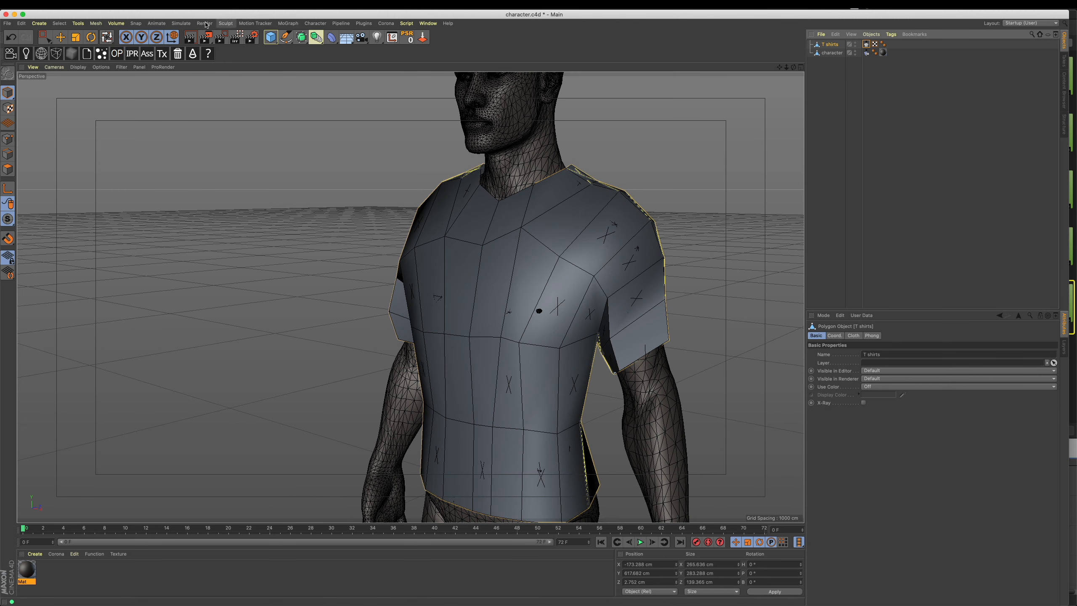
pyautogui.click(156, 23)
pyautogui.moveTo(181, 24)
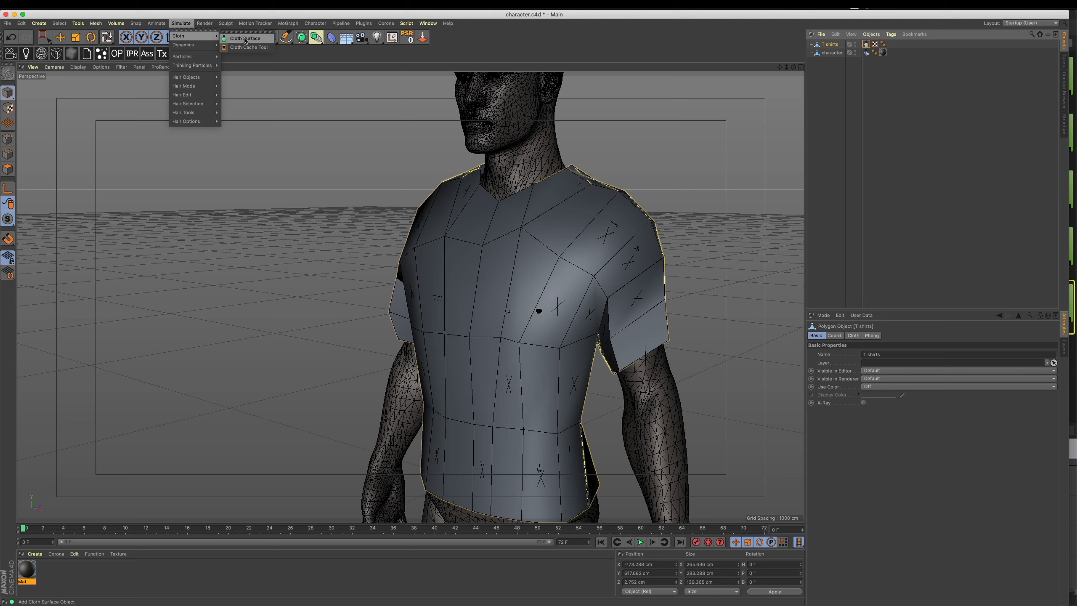
pyautogui.keyDown('alt'); pyautogui.click(244, 37); pyautogui.keyUp('alt')
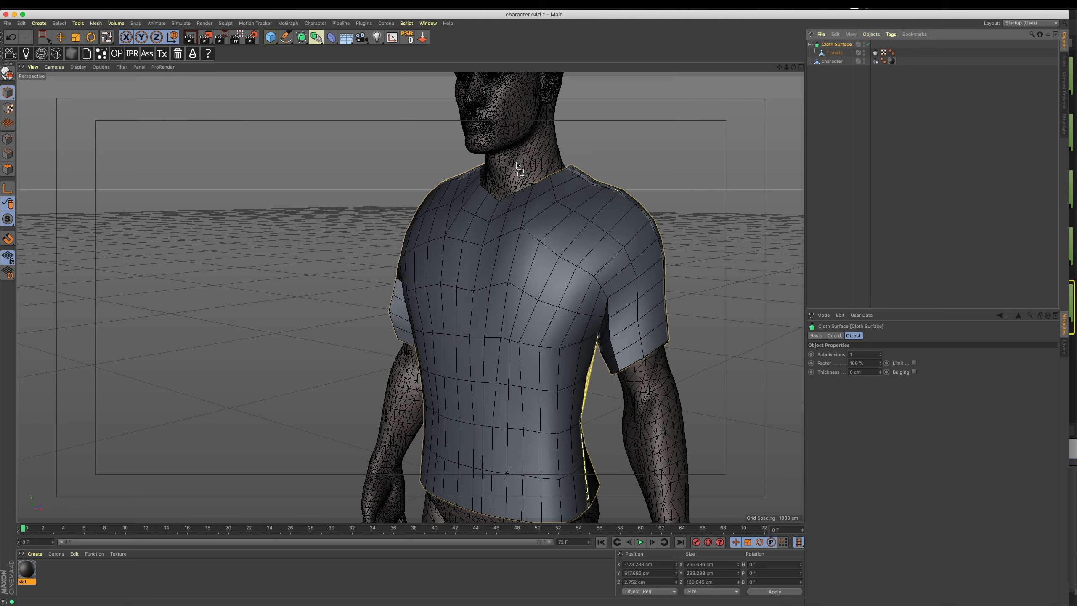
# Step: Set the Cloth Surface's subdivisions to 2 and inspect the smoothed T-shirt from both sides
pyautogui.doubleClick(880, 353)
pyautogui.click(880, 356)
pyautogui.keyDown('alt'); pyautogui.moveTo(608, 274); pyautogui.dragTo(574, 256); pyautogui.keyUp('alt')
pyautogui.scroll(-5, 603, 265)
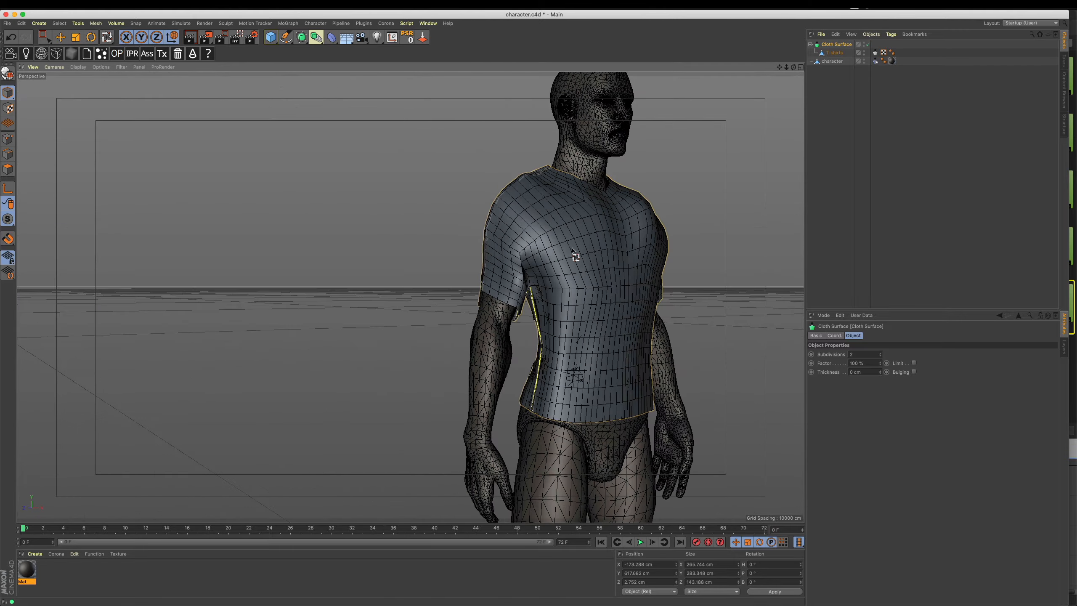
pyautogui.scroll(2, 581, 255)
pyautogui.keyDown('alt'); pyautogui.moveTo(405, 428); pyautogui.dragTo(527, 373); pyautogui.keyUp('alt')
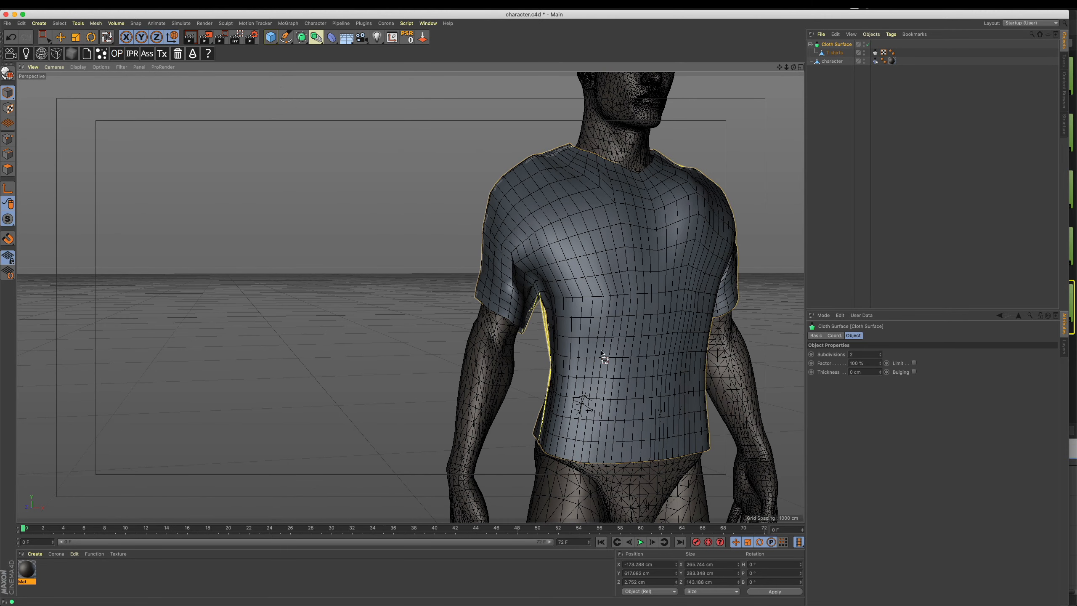
# Step: Set the Cloth Surface's thickness to 2 cm and render the view to preview the thickened T-shirt
pyautogui.click(879, 371)
pyautogui.click(879, 371)
pyautogui.moveTo(604, 256)
pyautogui.keyDown('alt'); pyautogui.mouseDown()
pyautogui.moveTo(673, 281)
pyautogui.moveTo(632, 284)
pyautogui.moveTo(603, 255)
pyautogui.mouseUp(); pyautogui.keyUp('alt')
pyautogui.press('super+r')
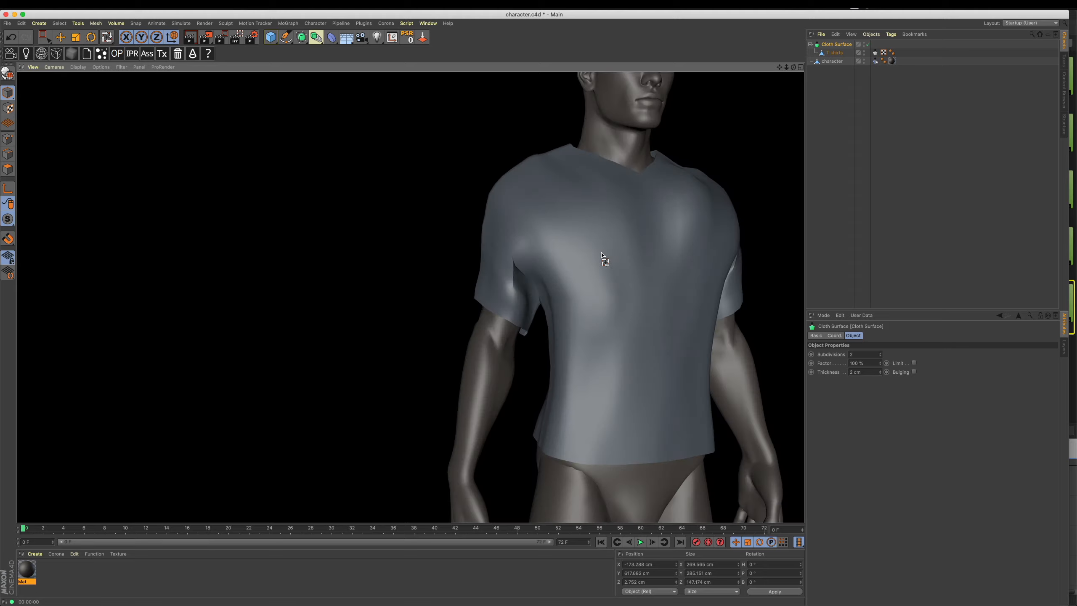
pyautogui.keyDown('alt'); pyautogui.moveTo(650, 287); pyautogui.dragTo(574, 291); pyautogui.keyUp('alt')
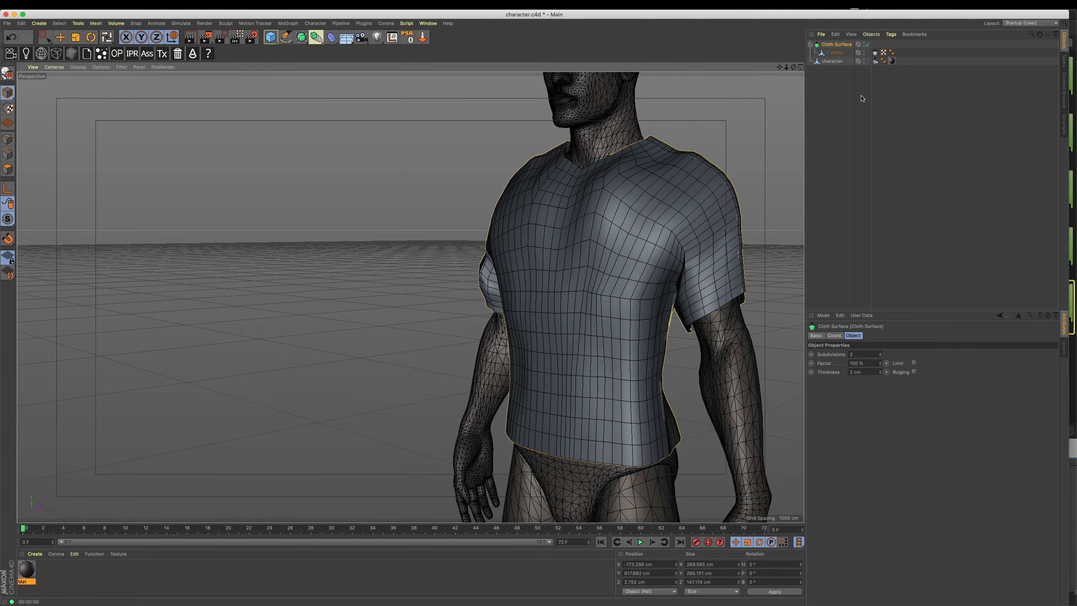
# Step: Add a Subdivision Surface as the parent of the Cloth Surface, then disable both generators
pyautogui.keyDown('alt'); pyautogui.click(301, 38); pyautogui.keyUp('alt')
pyautogui.keyDown('alt'); pyautogui.moveTo(679, 212); pyautogui.dragTo(732, 210); pyautogui.keyUp('alt')
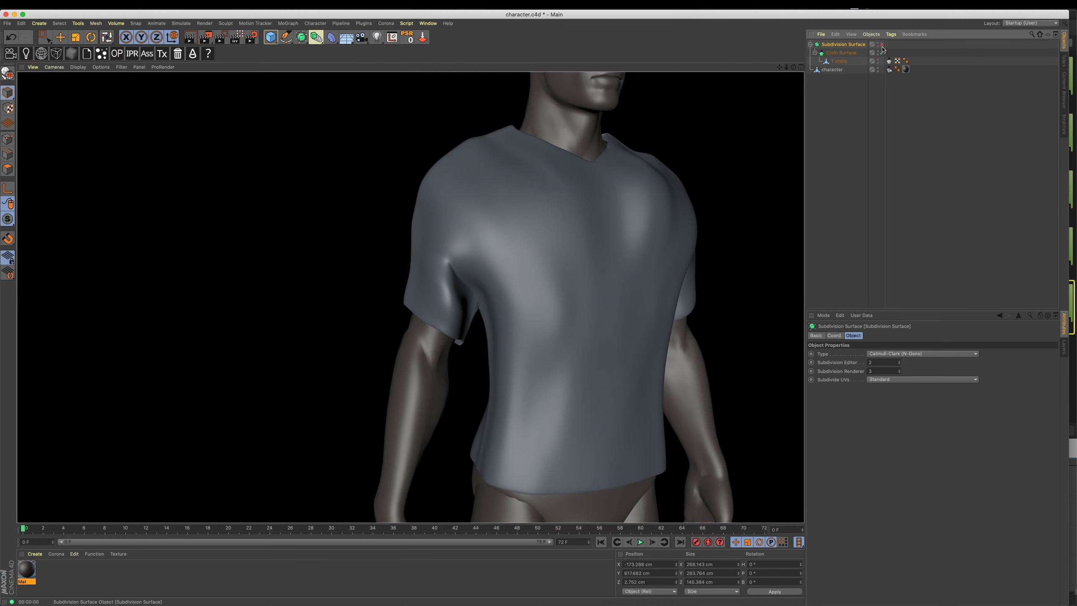
pyautogui.click(882, 53)
pyautogui.click(881, 45)
pyautogui.keyDown('alt'); pyautogui.moveTo(605, 190); pyautogui.dragTo(589, 171); pyautogui.keyUp('alt')
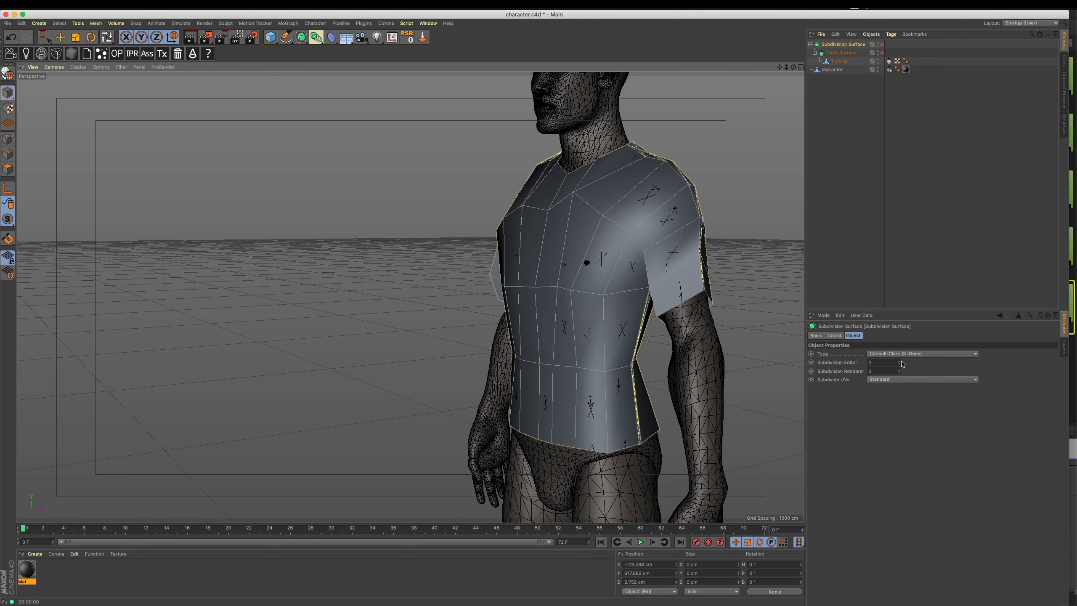
# Step: Run Dress-O-matic with 20 steps from the T-shirt's Cloth tag
pyautogui.click(890, 61)
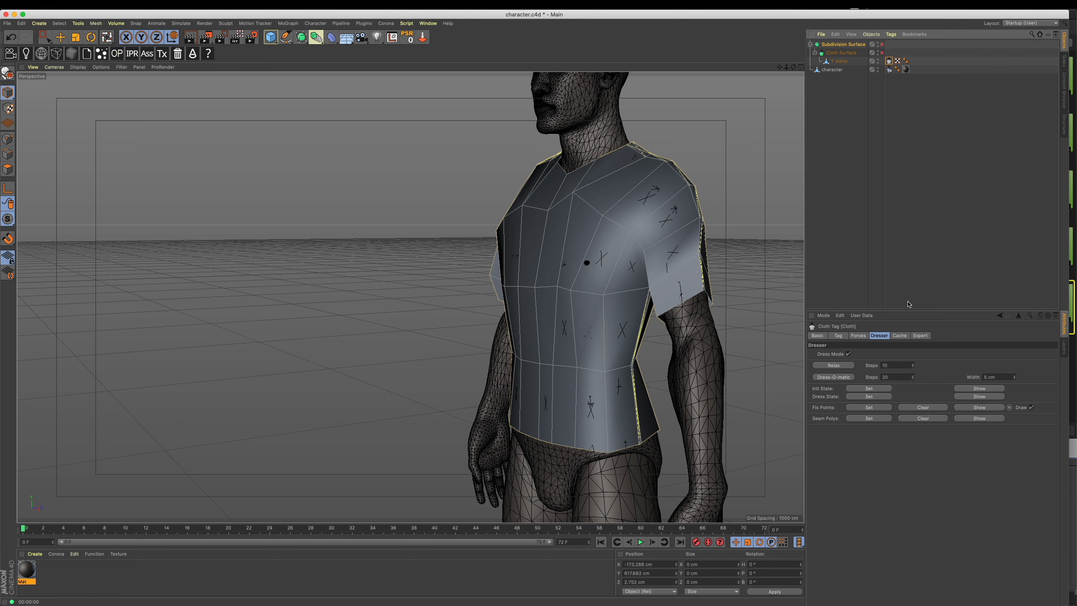
pyautogui.click(926, 339)
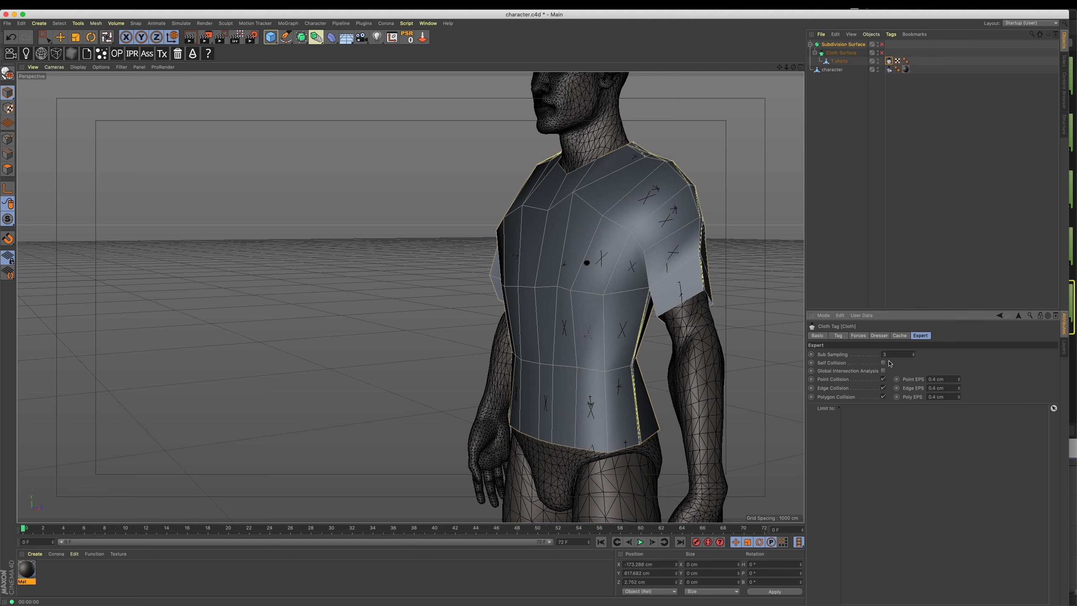
pyautogui.click(900, 335)
pyautogui.click(879, 336)
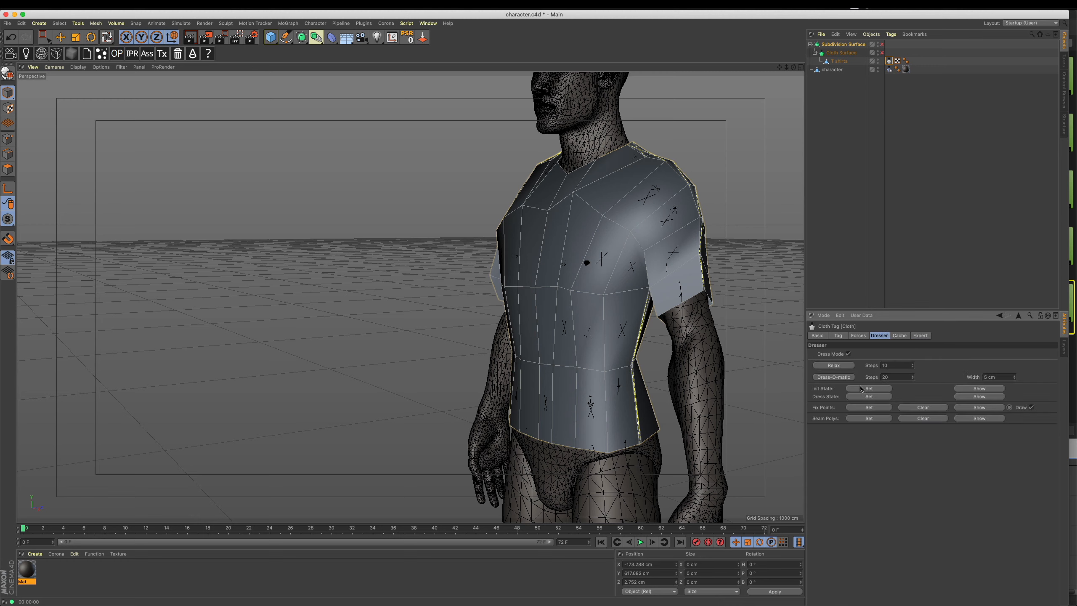
pyautogui.click(834, 377)
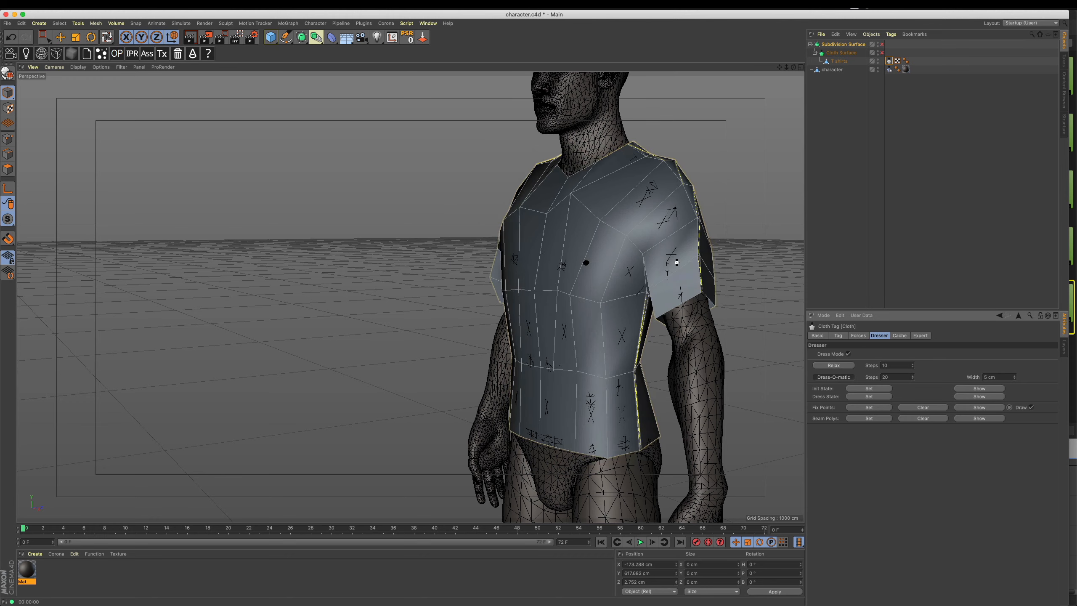
pyautogui.keyDown('alt'); pyautogui.moveTo(649, 268); pyautogui.dragTo(584, 254); pyautogui.keyUp('alt')
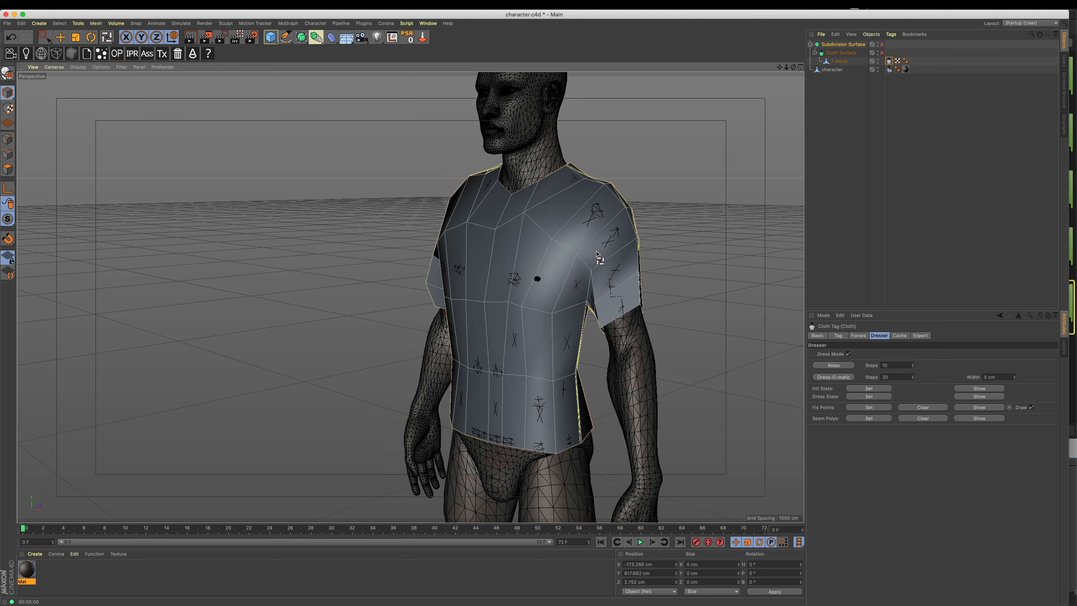
# Step: Select the T-shirt in polygon mode and examine its Cloth tag's expert collision settings
pyautogui.click(839, 62)
pyautogui.keyDown('alt'); pyautogui.moveTo(550, 251); pyautogui.dragTo(597, 243, button='middle'); pyautogui.keyUp('alt')
pyautogui.click(7, 170)
pyautogui.keyDown('alt'); pyautogui.moveTo(637, 248); pyautogui.dragTo(638, 223); pyautogui.keyUp('alt')
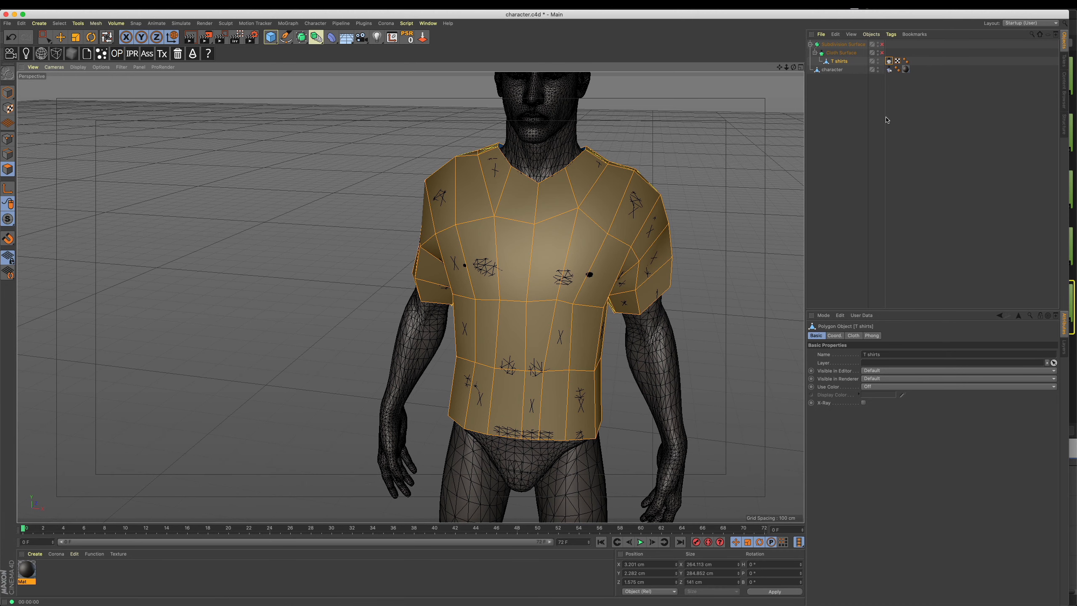
pyautogui.click(890, 61)
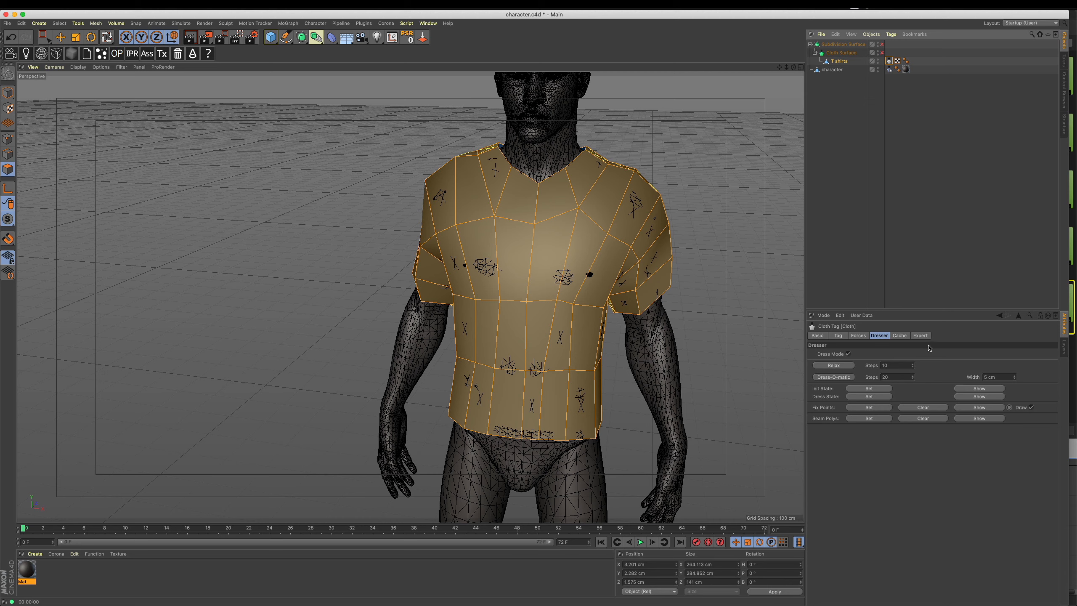
pyautogui.click(919, 336)
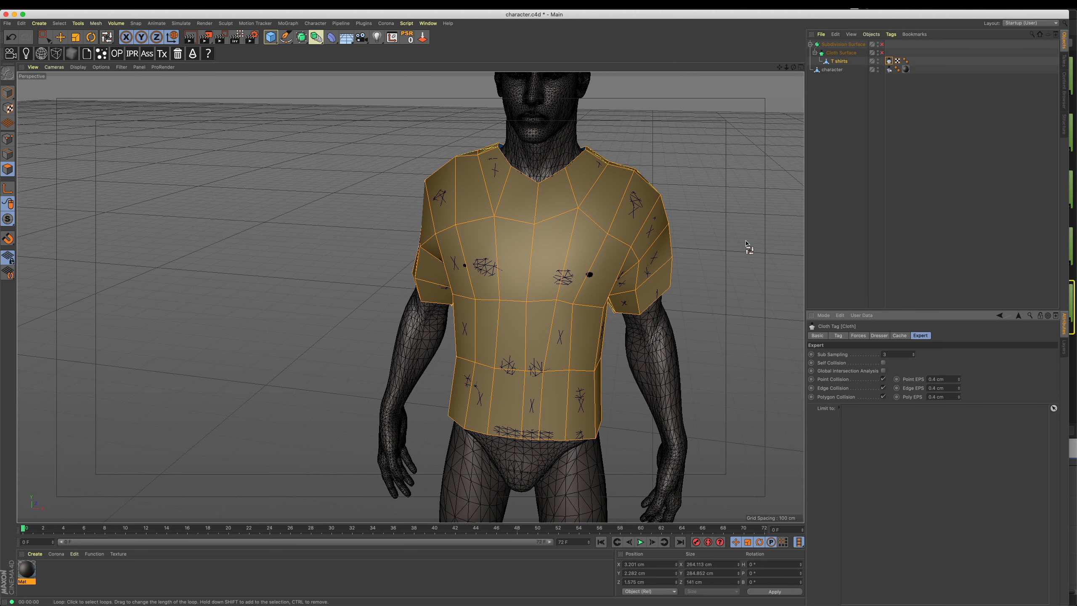
pyautogui.keyDown('alt'); pyautogui.moveTo(648, 202); pyautogui.dragTo(614, 216); pyautogui.keyUp('alt')
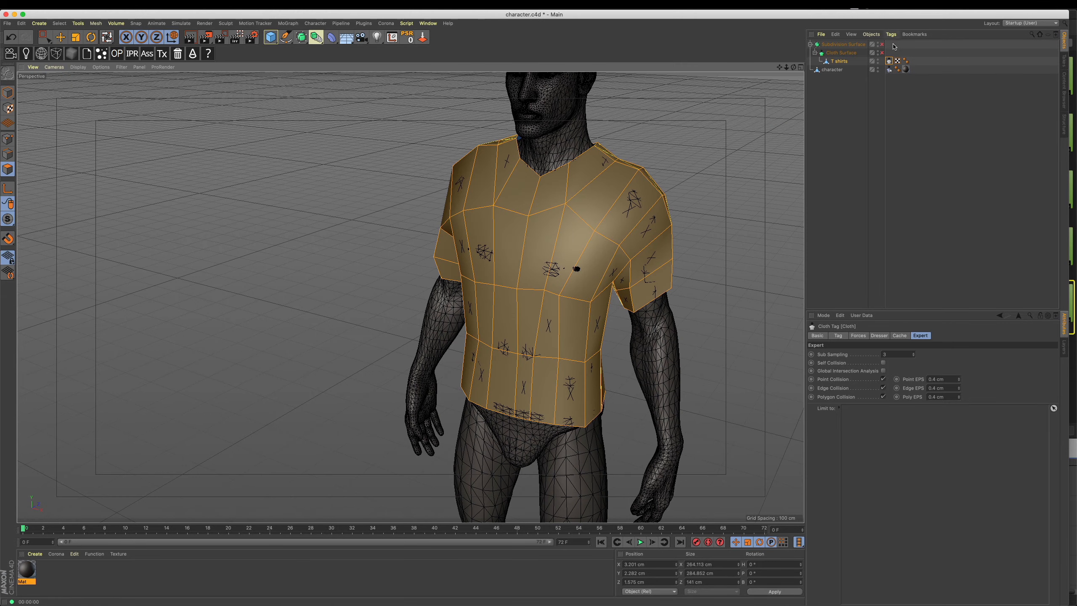
# Step: Re-enable the Cloth Surface and the Subdivision Surface on the T-shirt
pyautogui.click(882, 53)
pyautogui.click(882, 44)
pyautogui.keyDown('alt'); pyautogui.moveTo(669, 173); pyautogui.dragTo(665, 123); pyautogui.keyUp('alt')
# Step: Try a Cloth Surface thickness of -1 cm, undo it, and set the thickness to 1 cm
pyautogui.click(842, 53)
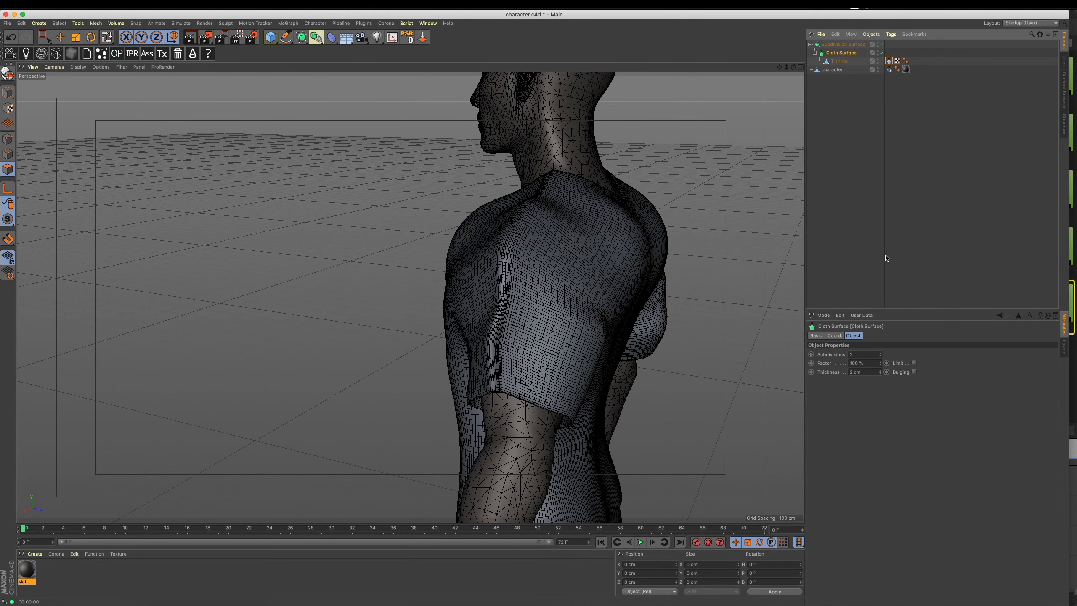
pyautogui.click(865, 372)
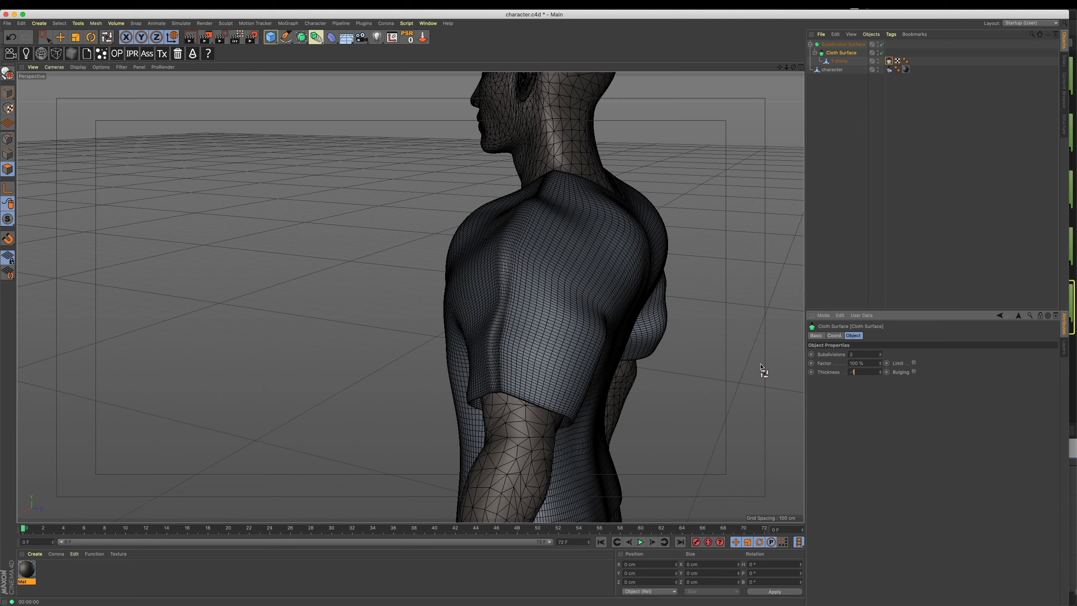
pyautogui.write('-1')
pyautogui.press('Return')
pyautogui.press('super+z')
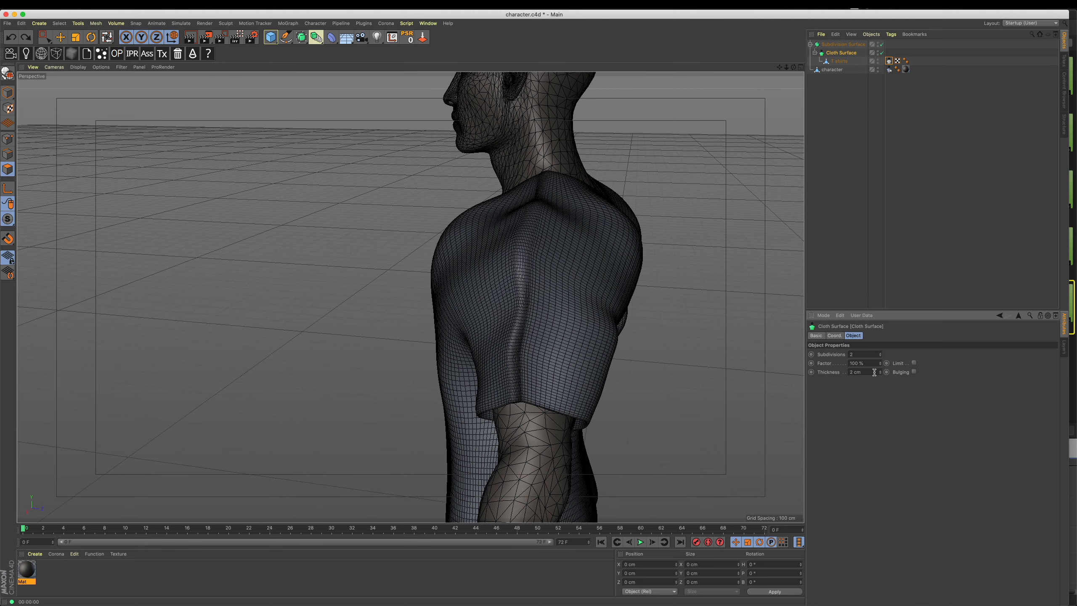
pyautogui.keyDown('alt'); pyautogui.moveTo(572, 320); pyautogui.dragTo(649, 323); pyautogui.keyUp('alt')
pyautogui.keyDown('alt'); pyautogui.moveTo(649, 323); pyautogui.dragTo(505, 327, button='right'); pyautogui.keyUp('alt')
pyautogui.keyDown('alt'); pyautogui.moveTo(504, 327); pyautogui.dragTo(570, 313); pyautogui.keyUp('alt')
pyautogui.keyDown('alt'); pyautogui.moveTo(570, 312); pyautogui.dragTo(629, 319, button='right'); pyautogui.keyUp('alt')
pyautogui.moveTo(629, 319)
pyautogui.keyDown('alt'); pyautogui.mouseDown()
pyautogui.moveTo(644, 308)
pyautogui.moveTo(634, 302)
pyautogui.mouseUp(); pyautogui.keyUp('alt')
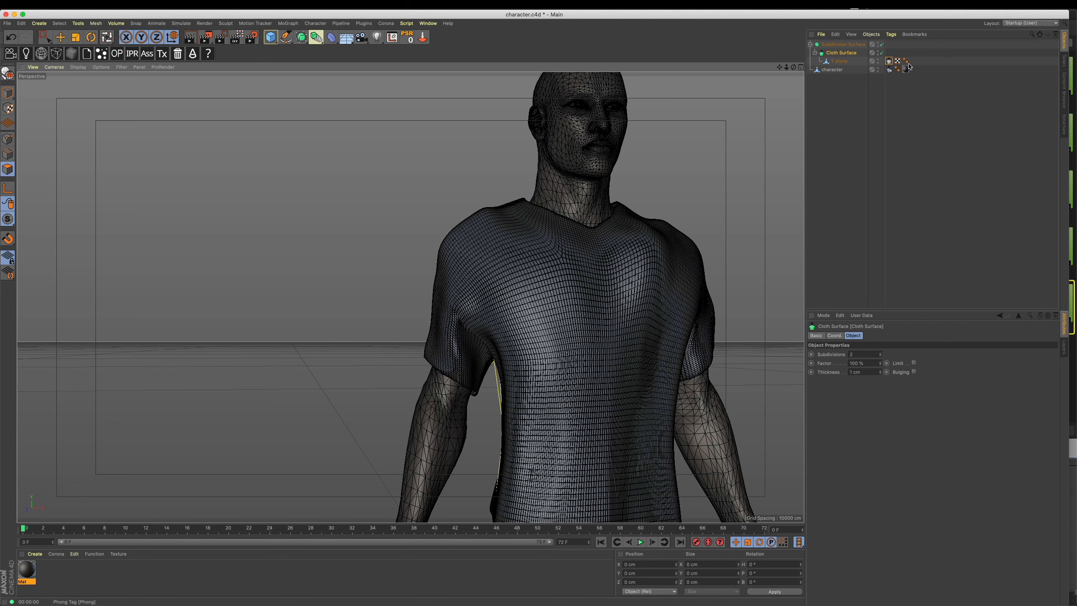
# Step: Apply the Fabric-Blue Denim material from the content library to the T-shirt's Subdivision Surface
pyautogui.click(890, 61)
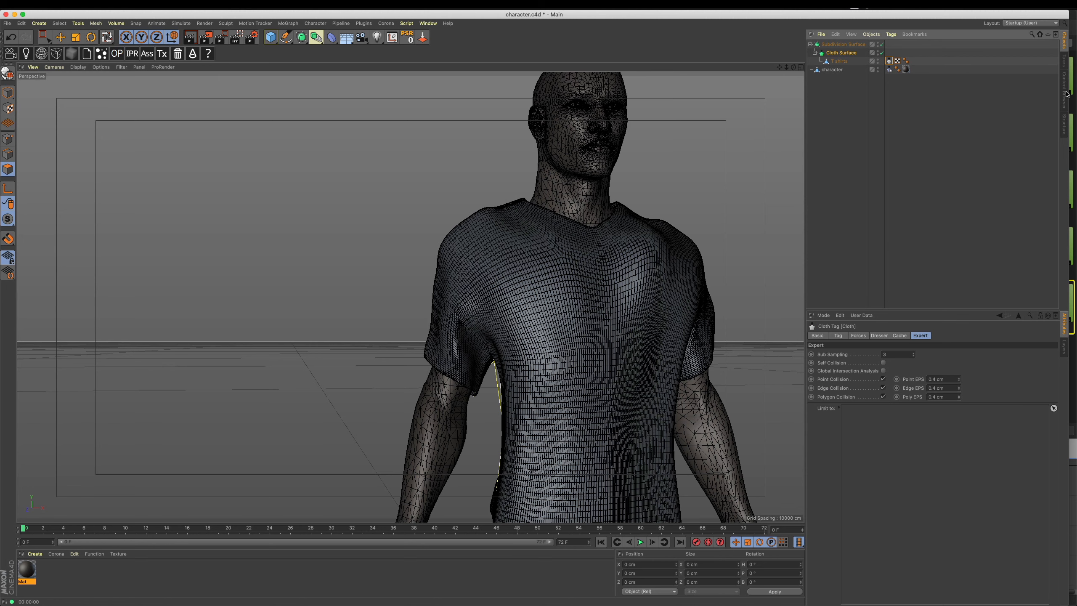
pyautogui.click(1066, 91)
pyautogui.moveTo(944, 168); pyautogui.dragTo(676, 291)
pyautogui.keyDown('alt'); pyautogui.moveTo(701, 220); pyautogui.dragTo(196, 483); pyautogui.keyUp('alt')
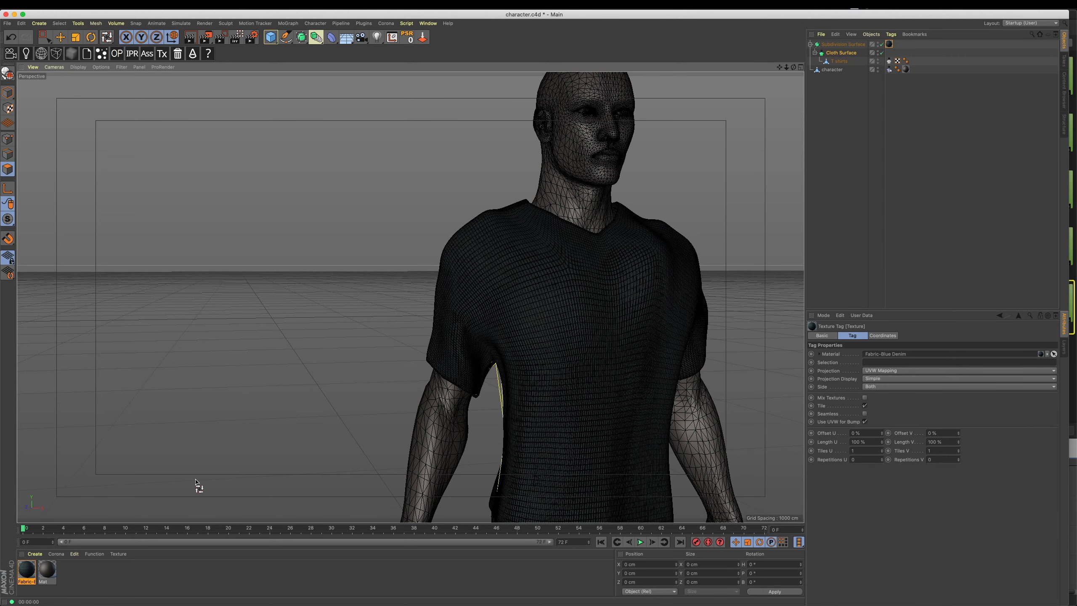
# Step: Brighten the character's Mat material by raising its color value to 59%
pyautogui.doubleClick(54, 570)
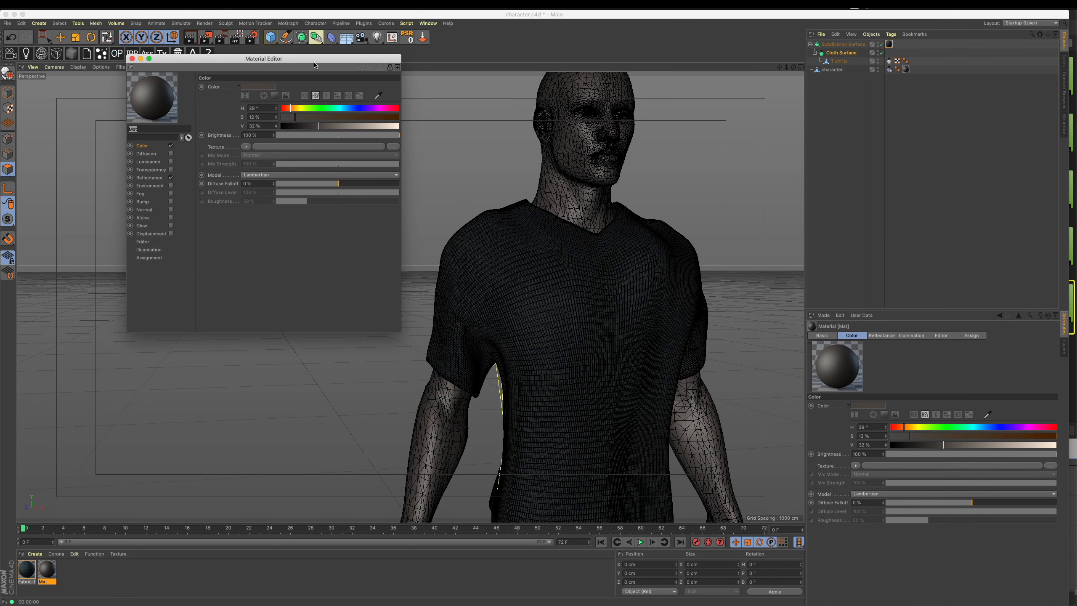
pyautogui.moveTo(315, 65); pyautogui.dragTo(592, 148)
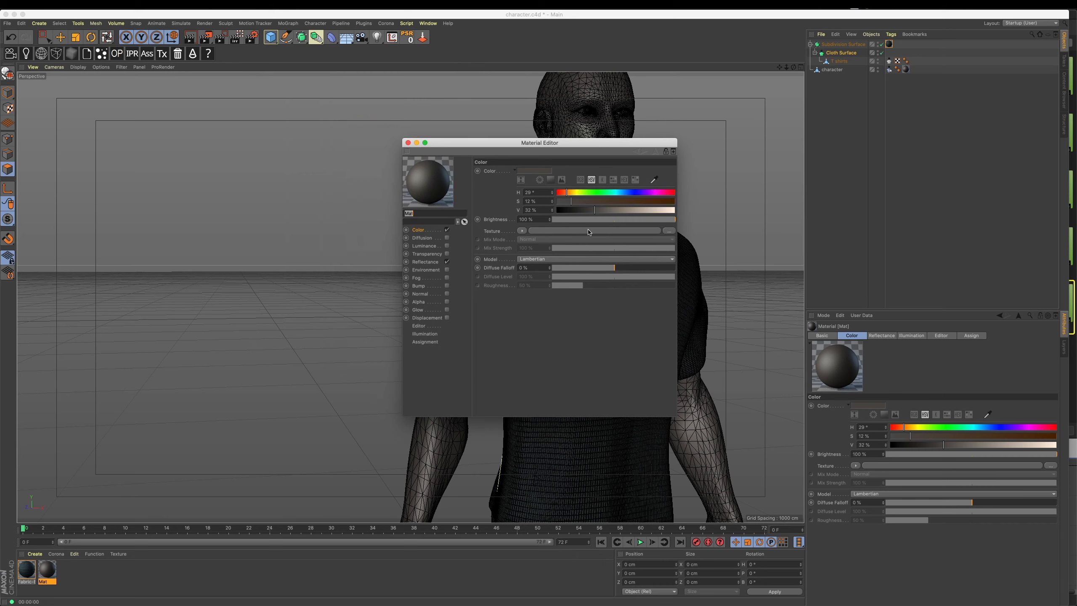
pyautogui.moveTo(577, 144); pyautogui.dragTo(669, 146)
pyautogui.moveTo(703, 212); pyautogui.dragTo(718, 211)
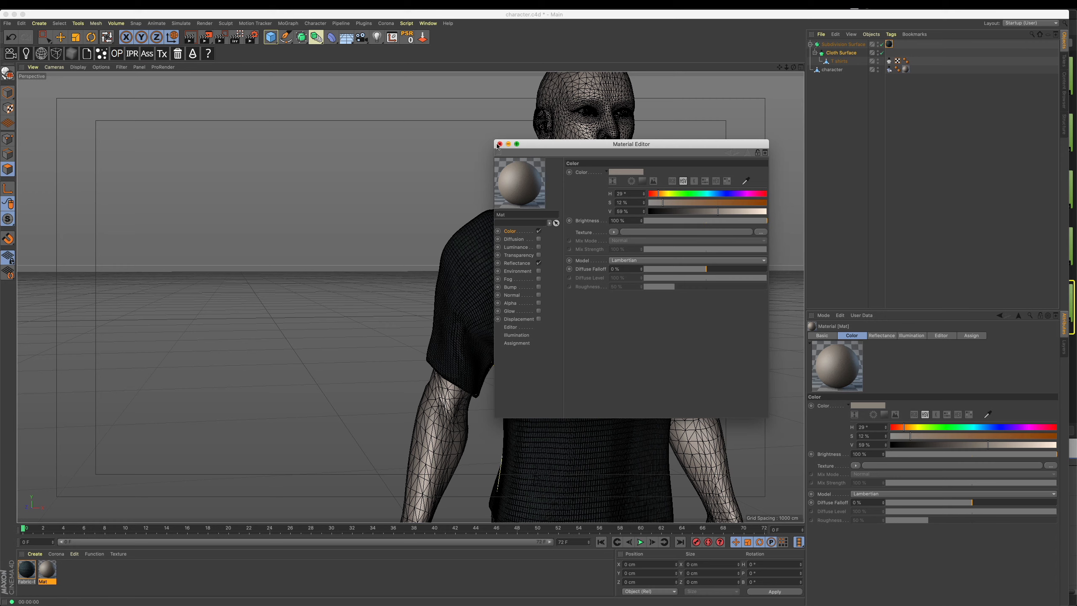
pyautogui.click(500, 144)
# Step: Add a light and move it up and out in front of the character so it illuminates the T-shirt
pyautogui.click(379, 39)
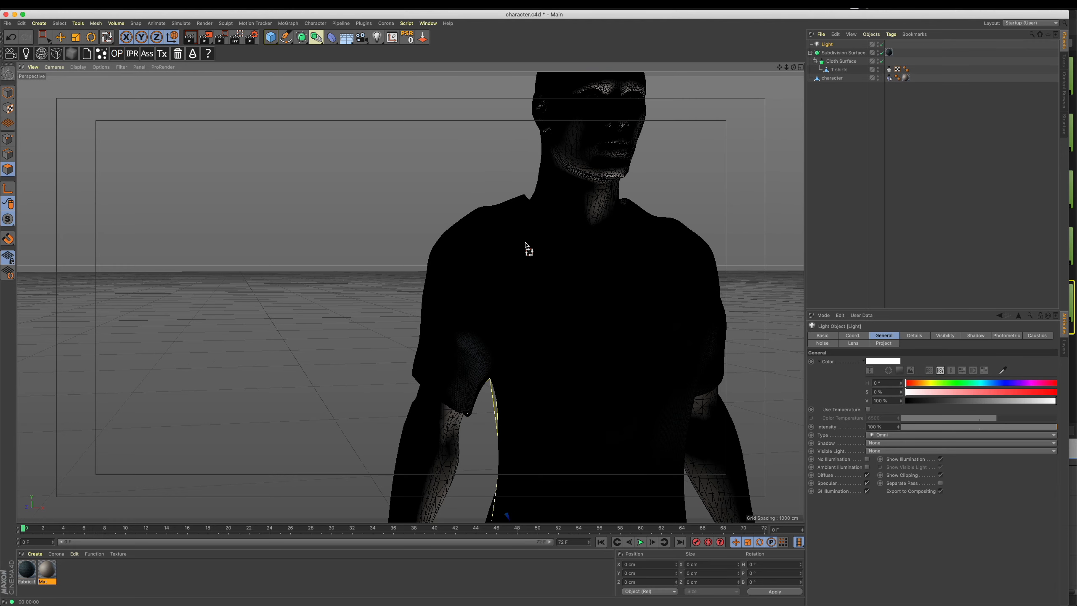
pyautogui.keyDown('alt'); pyautogui.moveTo(557, 289); pyautogui.dragTo(594, 253); pyautogui.keyUp('alt')
pyautogui.keyDown('alt'); pyautogui.moveTo(593, 253); pyautogui.dragTo(496, 292, button='right'); pyautogui.keyUp('alt')
pyautogui.press('e')
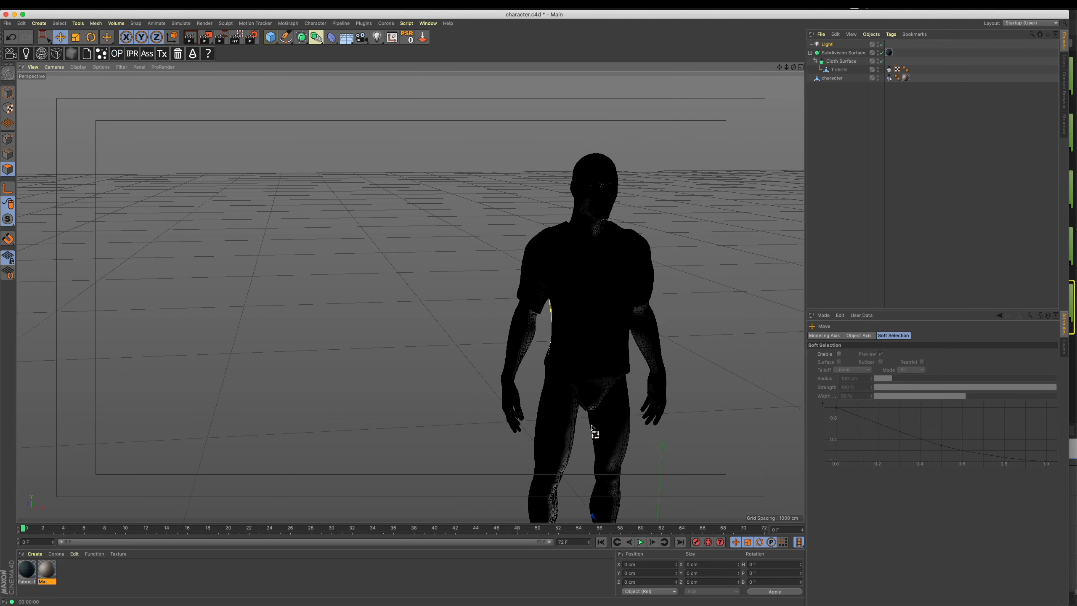
pyautogui.keyDown('alt'); pyautogui.moveTo(594, 436); pyautogui.dragTo(604, 392, button='middle'); pyautogui.keyUp('alt')
pyautogui.keyDown('alt'); pyautogui.moveTo(604, 392); pyautogui.dragTo(583, 399, button='right'); pyautogui.keyUp('alt')
pyautogui.moveTo(647, 400); pyautogui.dragTo(643, 195)
pyautogui.moveTo(611, 273); pyautogui.dragTo(696, 302)
pyautogui.moveTo(792, 321)
pyautogui.mouseDown()
pyautogui.moveTo(551, 342)
pyautogui.moveTo(627, 384)
pyautogui.mouseUp()
pyautogui.moveTo(632, 268); pyautogui.dragTo(637, 149)
pyautogui.moveTo(720, 274); pyautogui.dragTo(608, 282)
pyautogui.keyDown('alt'); pyautogui.moveTo(618, 241); pyautogui.dragTo(759, 238, button='right'); pyautogui.keyUp('alt')
pyautogui.keyDown('alt'); pyautogui.moveTo(611, 271); pyautogui.dragTo(613, 248); pyautogui.keyUp('alt')
pyautogui.keyDown('alt'); pyautogui.moveTo(600, 251); pyautogui.dragTo(696, 255, button='right'); pyautogui.keyUp('alt')
# Step: Set the light's type to Area and its shadow to Area
pyautogui.click(825, 45)
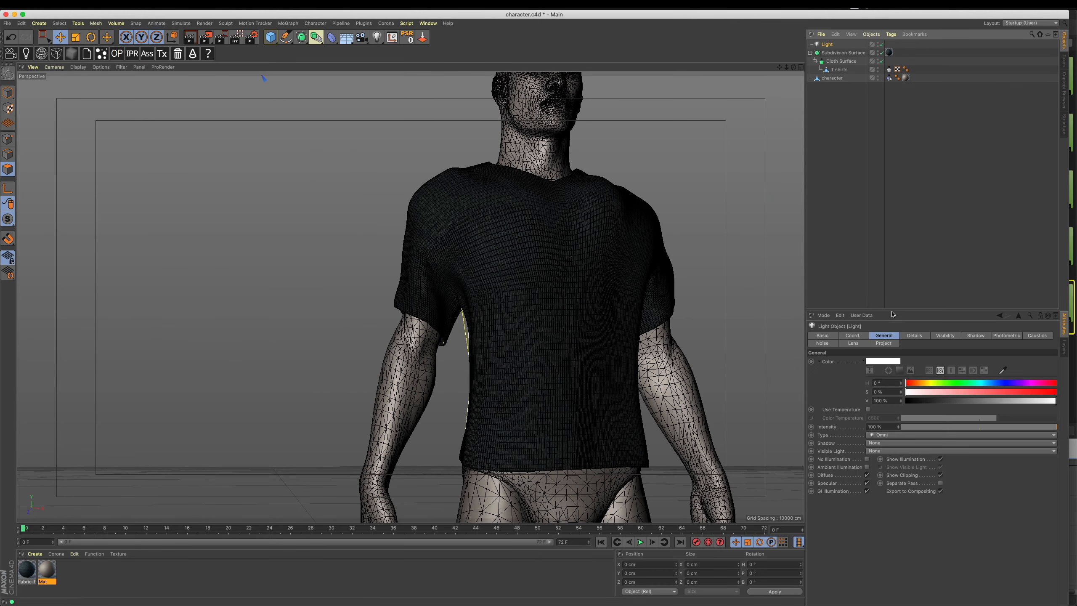
pyautogui.click(883, 435)
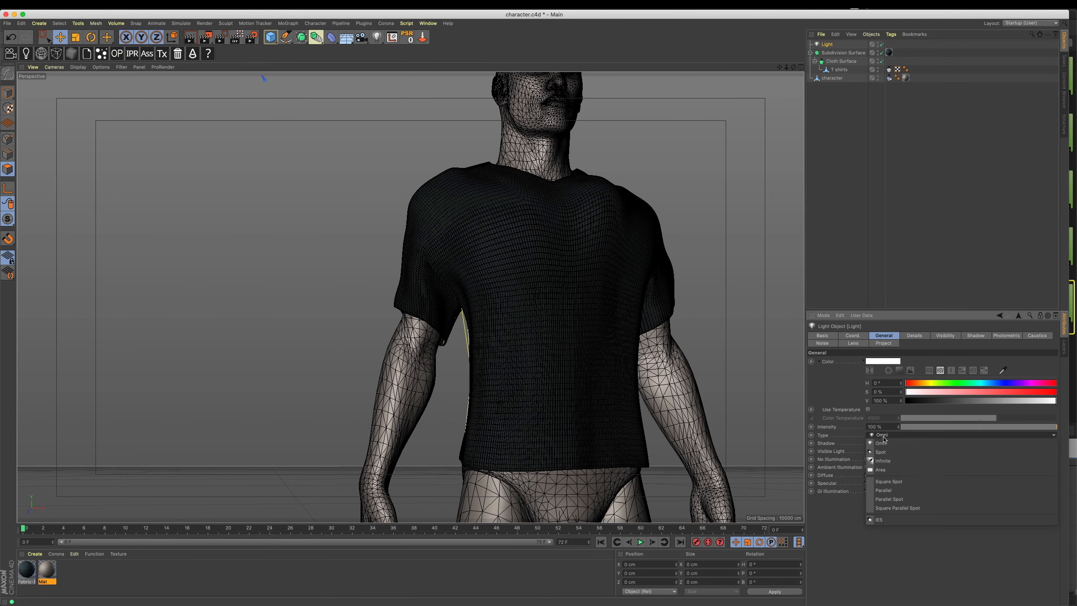
pyautogui.click(891, 469)
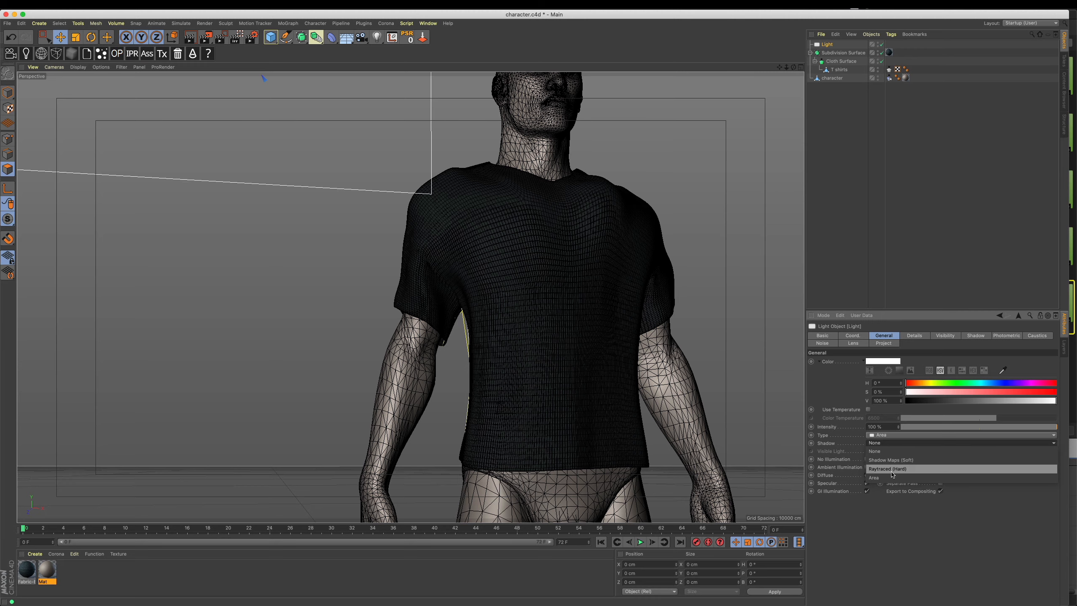
pyautogui.click(889, 478)
# Step: Render a close view of the denim T-shirt and reopen its Cloth tag's dresser settings
pyautogui.keyDown('alt'); pyautogui.moveTo(657, 267); pyautogui.dragTo(650, 315); pyautogui.keyUp('alt')
pyautogui.scroll(3, 590, 278)
pyautogui.keyDown('alt'); pyautogui.moveTo(589, 279); pyautogui.dragTo(613, 238); pyautogui.keyUp('alt')
pyautogui.press('super+r')
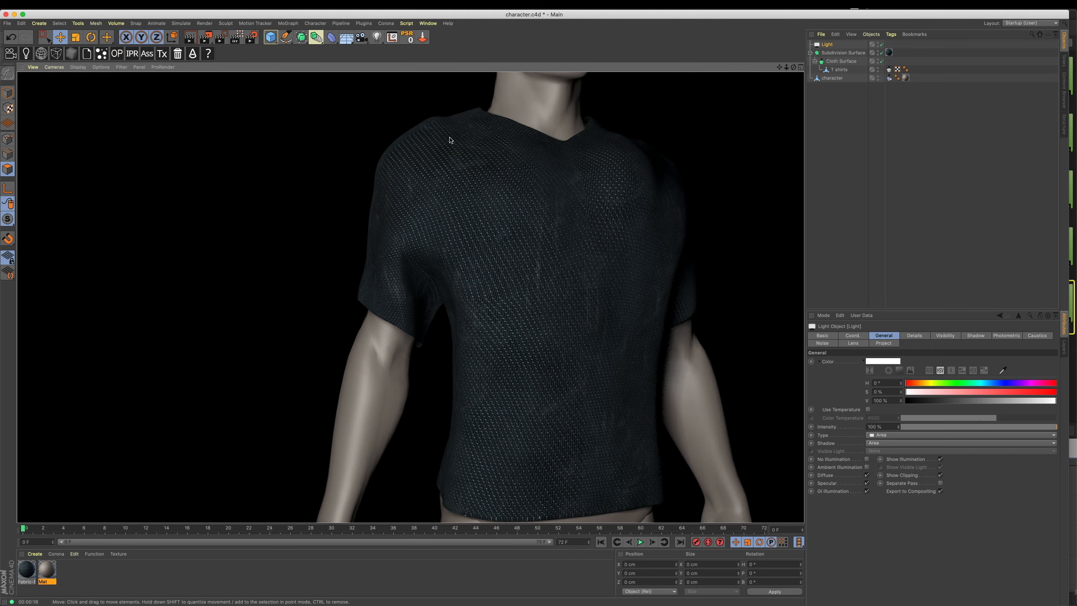
pyautogui.click(890, 70)
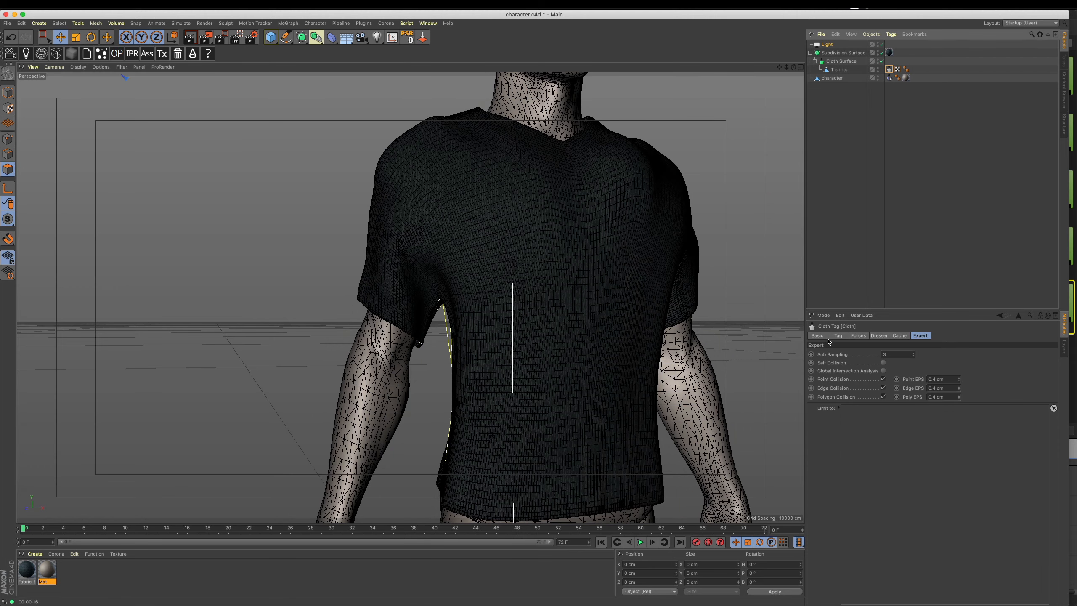
pyautogui.click(879, 335)
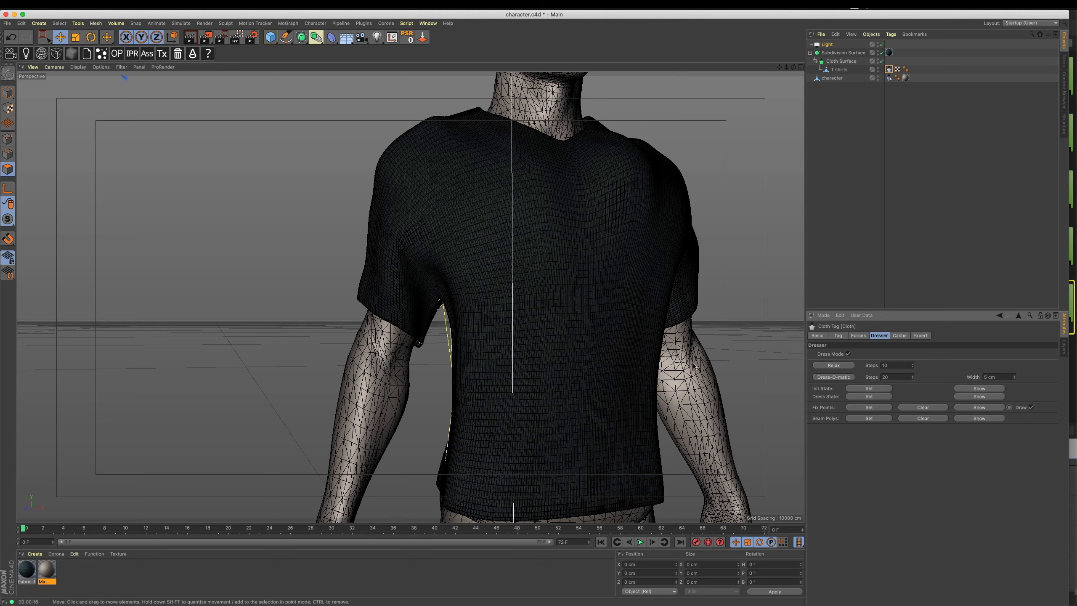
# Step: Create a new project and add a plane oriented along the Z axis
pyautogui.press('super+n')
pyautogui.keyDown('alt'); pyautogui.moveTo(558, 253); pyautogui.dragTo(580, 264, button='middle'); pyautogui.keyUp('alt')
pyautogui.click(271, 37)
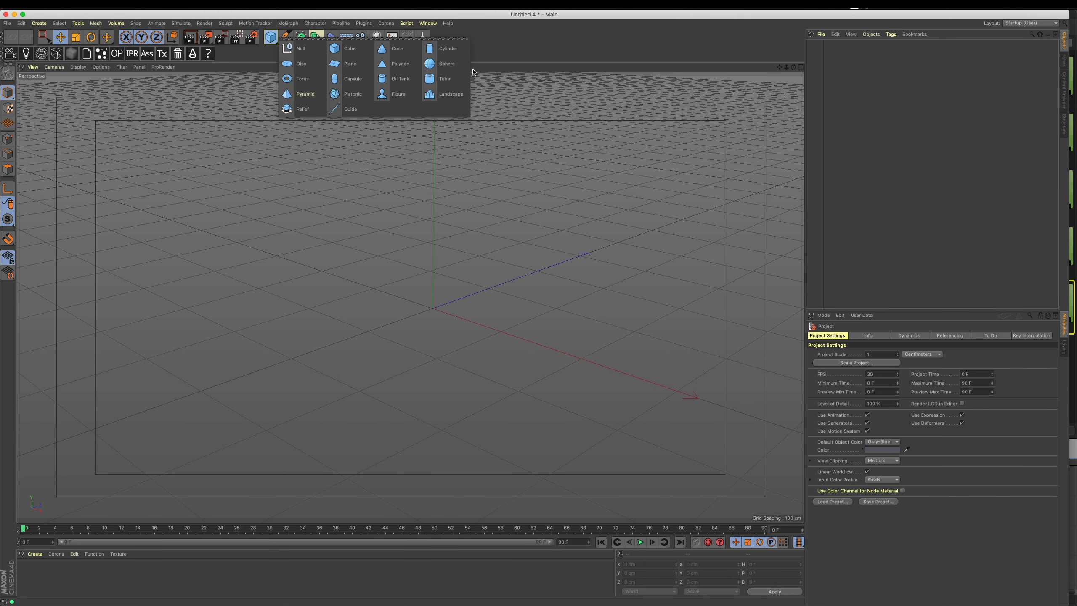
pyautogui.click(349, 63)
pyautogui.keyDown('alt'); pyautogui.moveTo(500, 238); pyautogui.dragTo(569, 271); pyautogui.keyUp('alt')
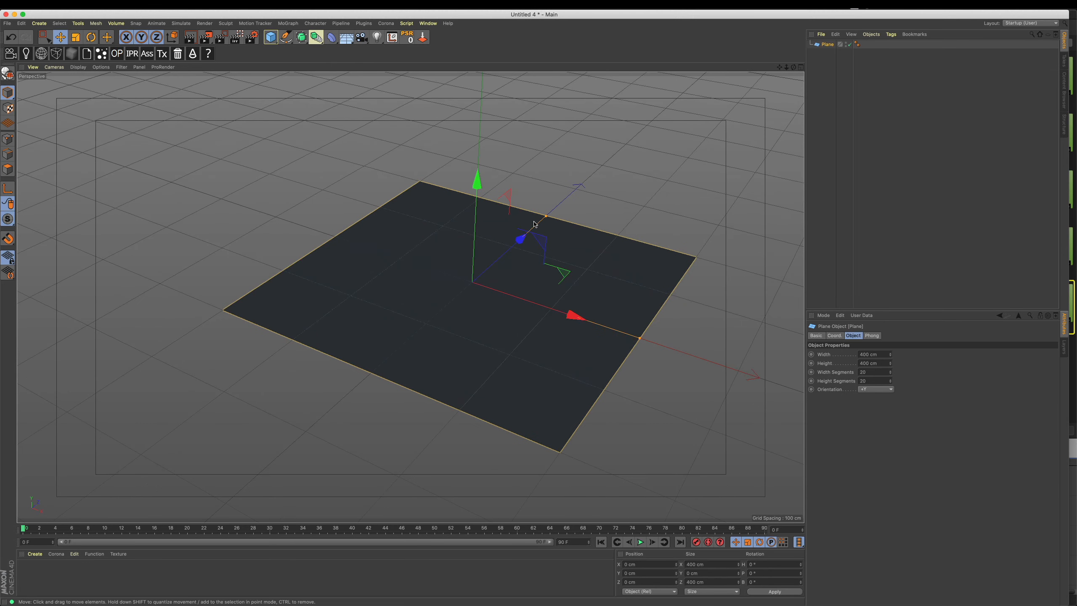
pyautogui.click(868, 390)
pyautogui.click(870, 406)
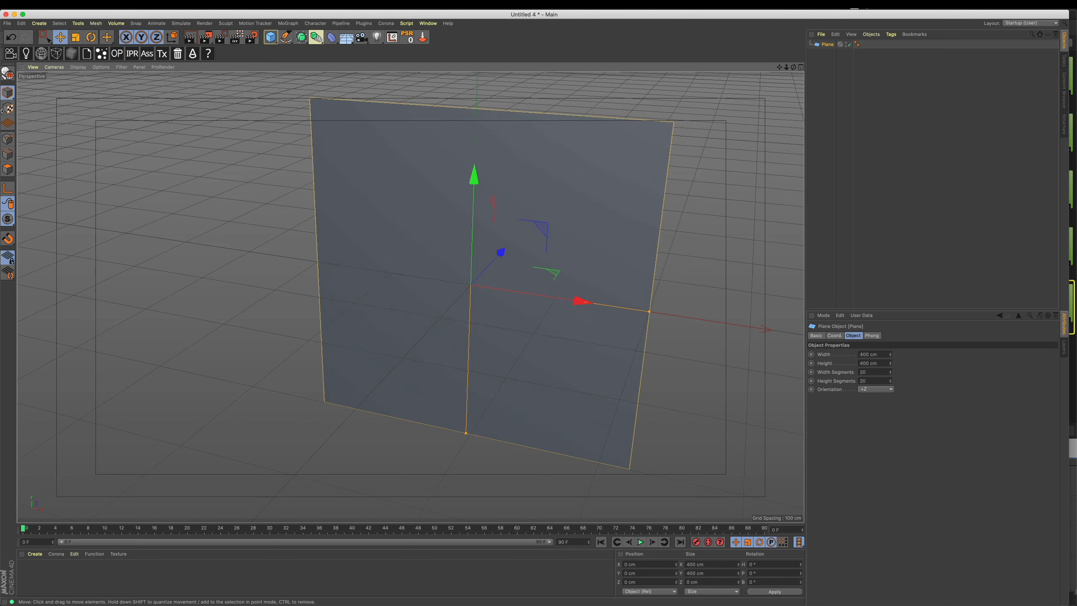
# Step: Make the plane editable and display its mesh lines with Gouraud Shading (Lines)
pyautogui.click(8, 73)
pyautogui.keyDown('alt'); pyautogui.moveTo(202, 185); pyautogui.dragTo(259, 175); pyautogui.keyUp('alt')
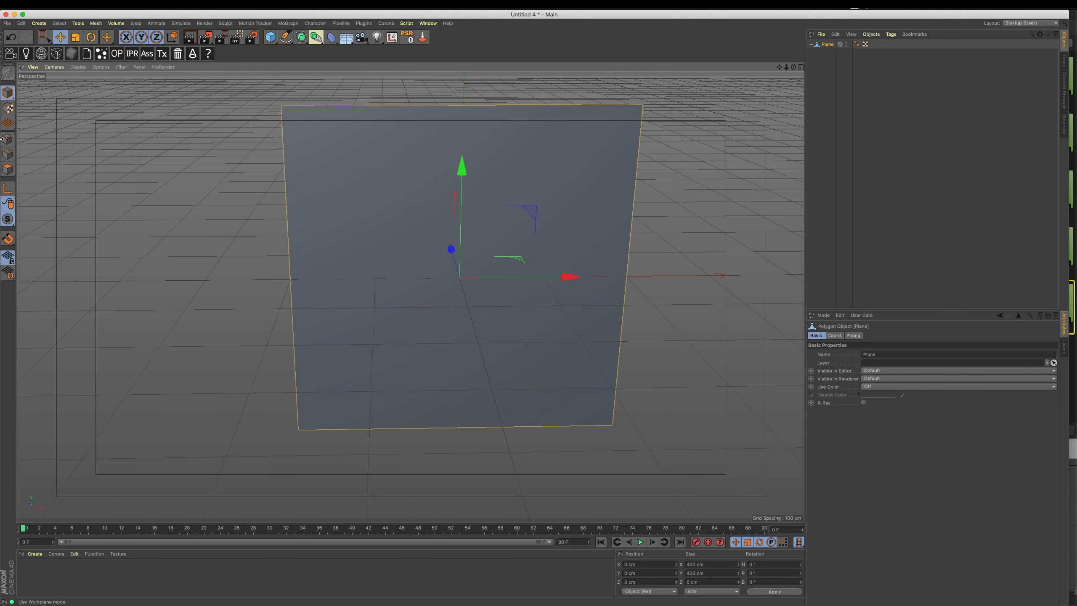
pyautogui.click(101, 67)
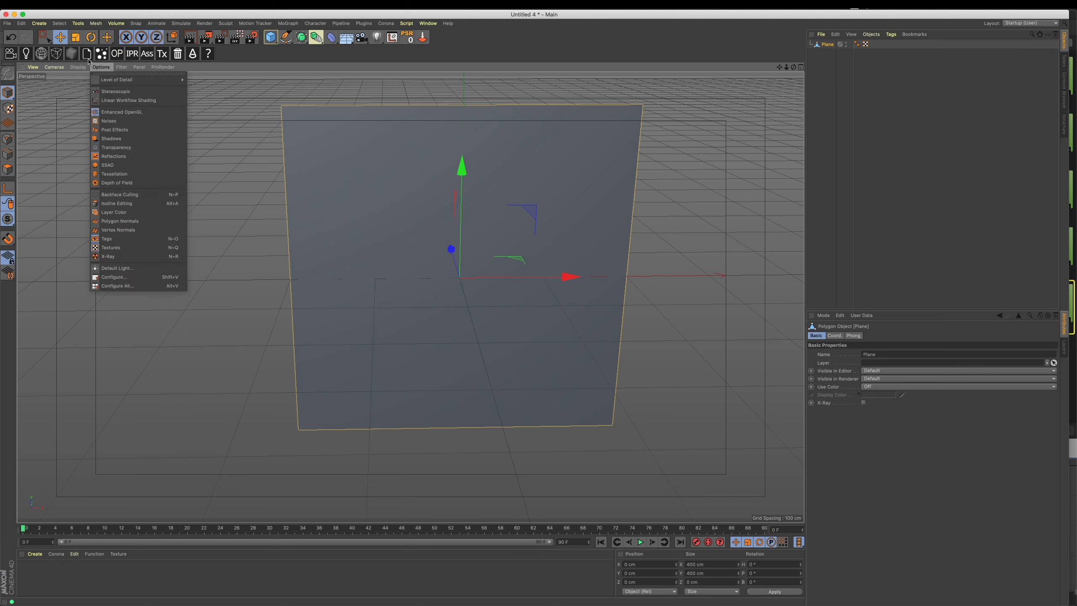
pyautogui.moveTo(87, 67)
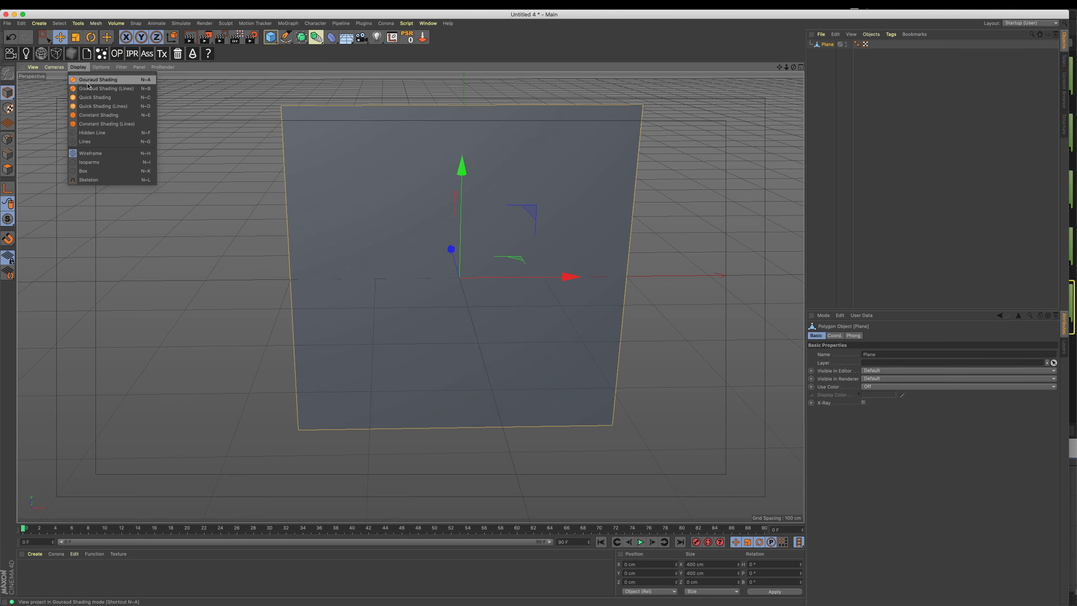
pyautogui.click(90, 89)
pyautogui.keyDown('alt'); pyautogui.moveTo(417, 151); pyautogui.dragTo(447, 201, button='middle'); pyautogui.keyUp('alt')
pyautogui.keyDown('alt'); pyautogui.moveTo(447, 202); pyautogui.dragTo(470, 224); pyautogui.keyUp('alt')
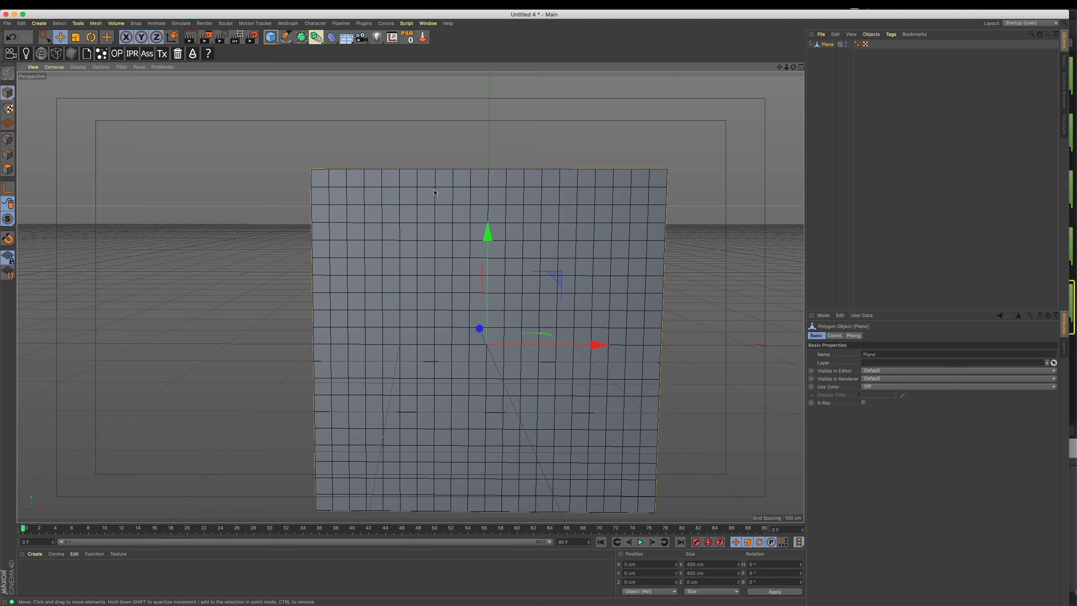
# Step: Select the two upper corner points of the plane in point mode
pyautogui.keyDown('alt'); pyautogui.moveTo(495, 214); pyautogui.dragTo(556, 208, button='right'); pyautogui.keyUp('alt')
pyautogui.keyDown('alt'); pyautogui.moveTo(557, 208); pyautogui.dragTo(555, 243, button='middle'); pyautogui.keyUp('alt')
pyautogui.keyDown('alt'); pyautogui.moveTo(322, 196); pyautogui.dragTo(322, 184); pyautogui.keyUp('alt')
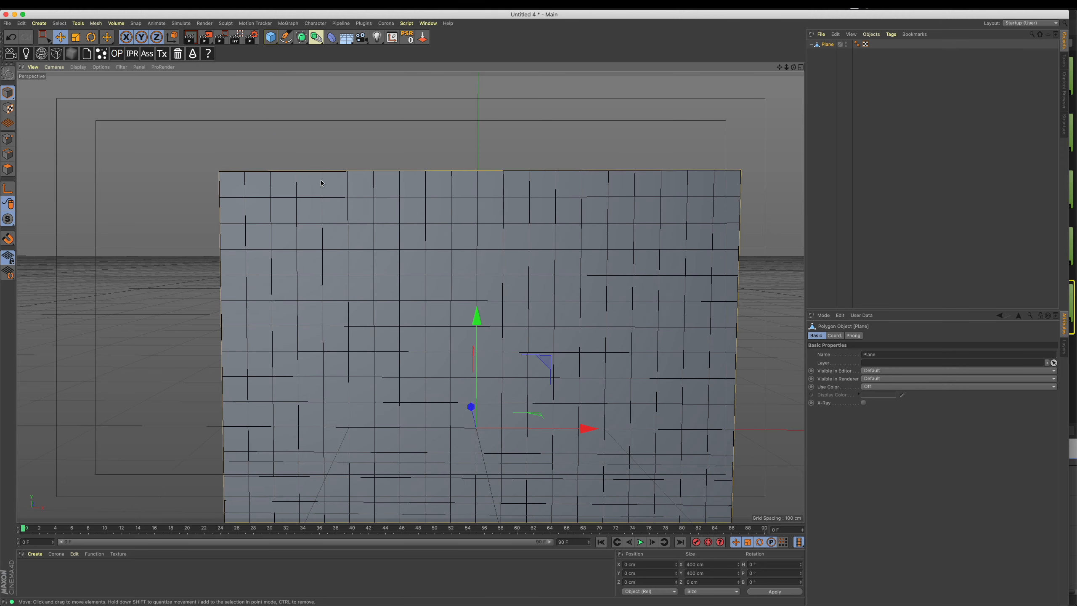
pyautogui.click(10, 140)
pyautogui.click(221, 174)
pyautogui.keyDown('shift'); pyautogui.click(738, 174); pyautogui.keyUp('shift')
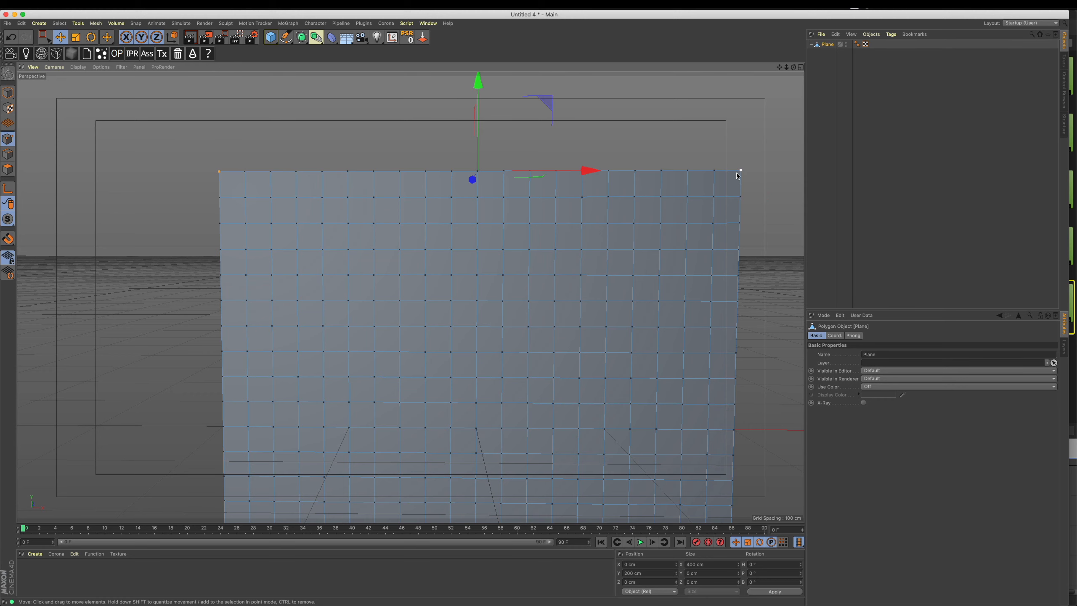
# Step: Add a Cloth simulation tag to the plane and set the two selected corner points as its fix points
pyautogui.keyDown('alt'); pyautogui.moveTo(544, 250); pyautogui.dragTo(485, 275, button='right'); pyautogui.keyUp('alt')
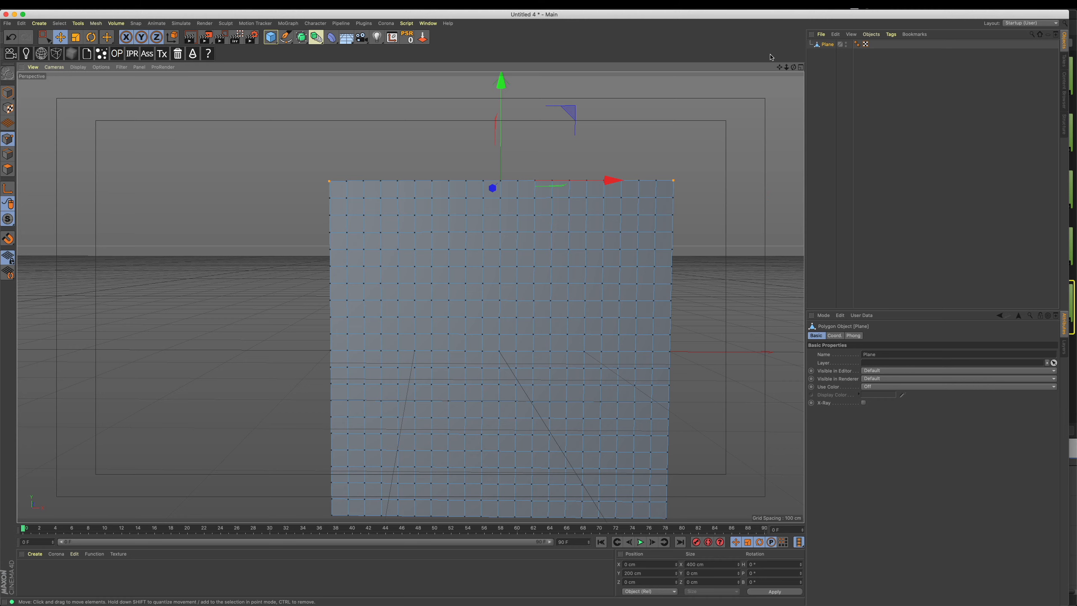
pyautogui.rightClick(828, 46)
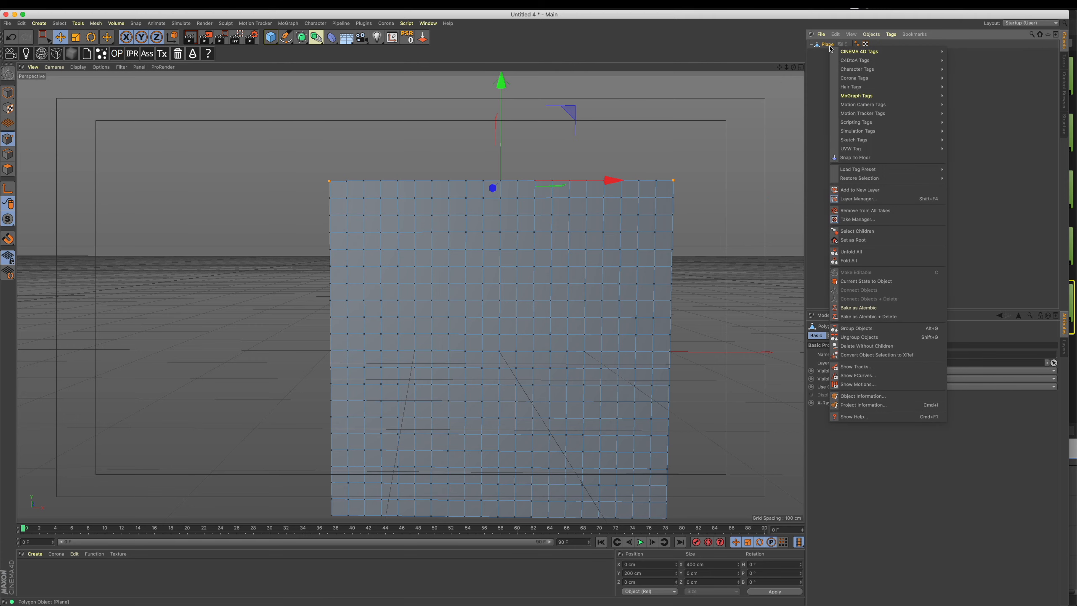
pyautogui.moveTo(906, 137)
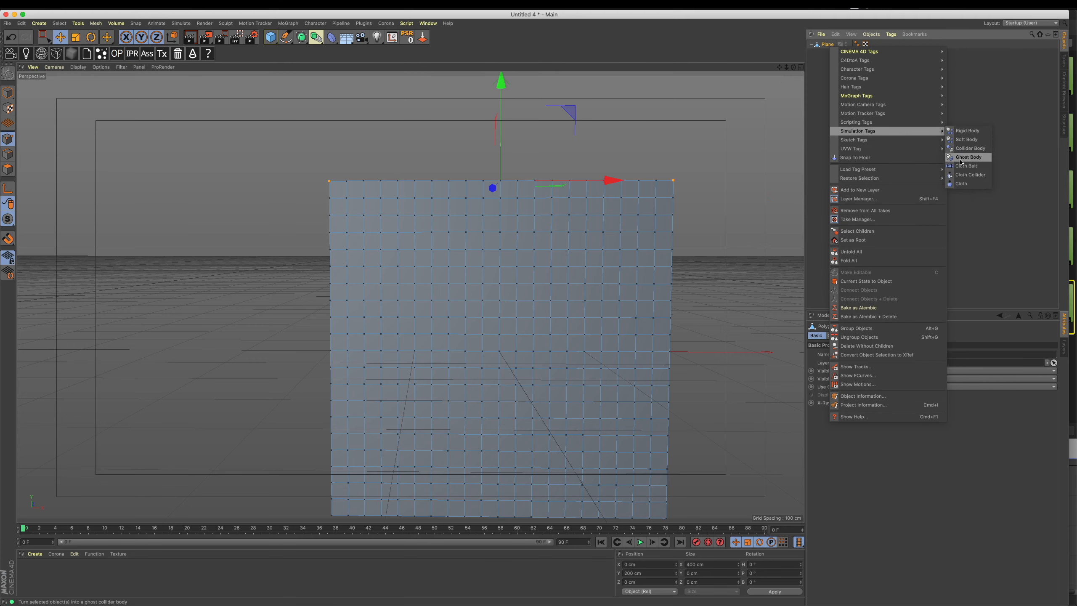
pyautogui.click(972, 183)
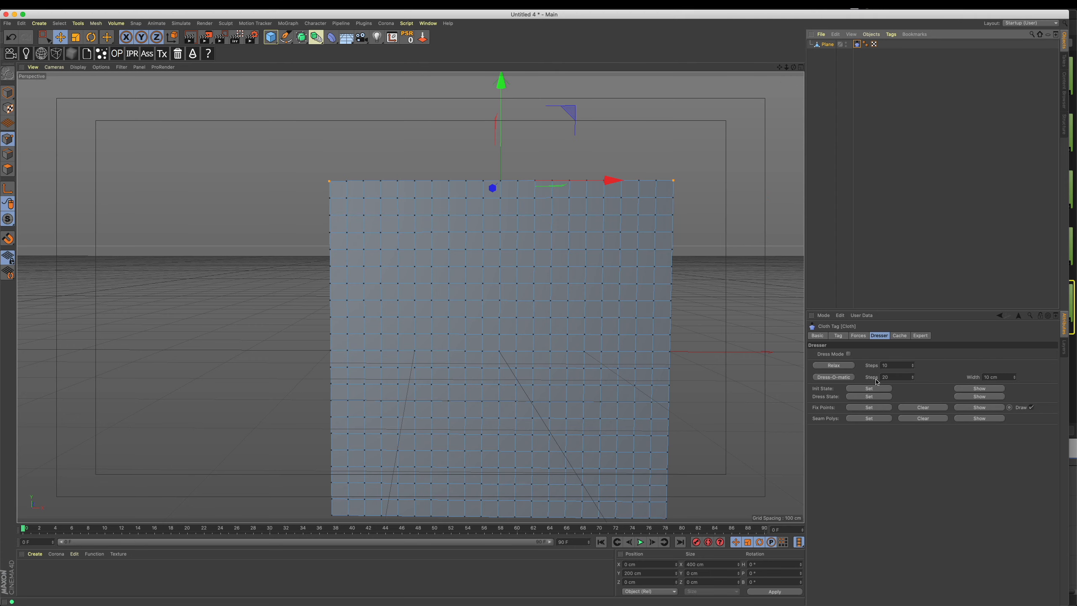
pyautogui.click(869, 408)
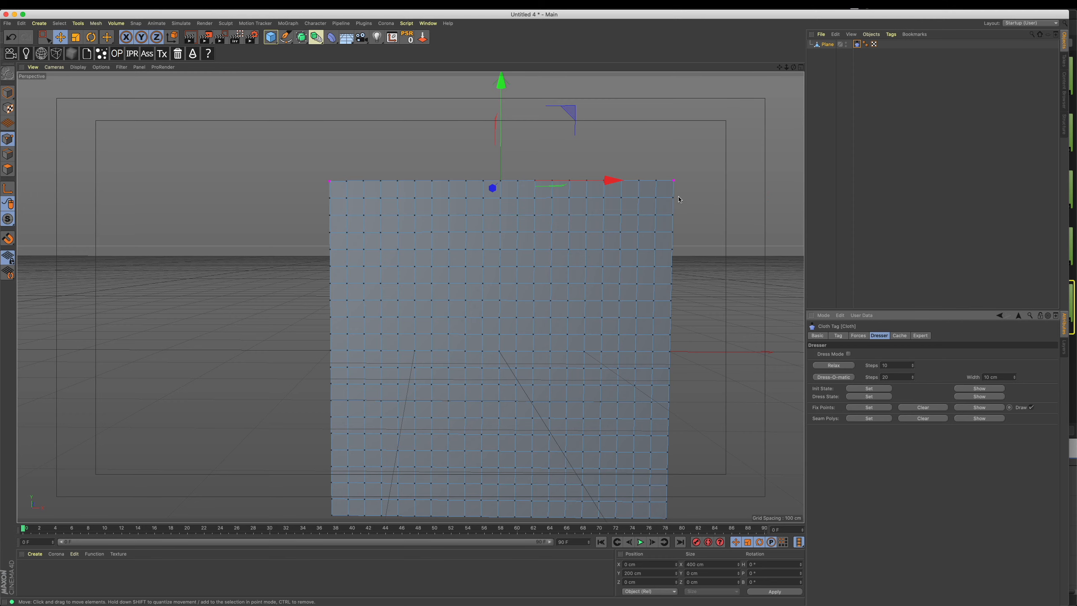
pyautogui.scroll(5, 704, 174)
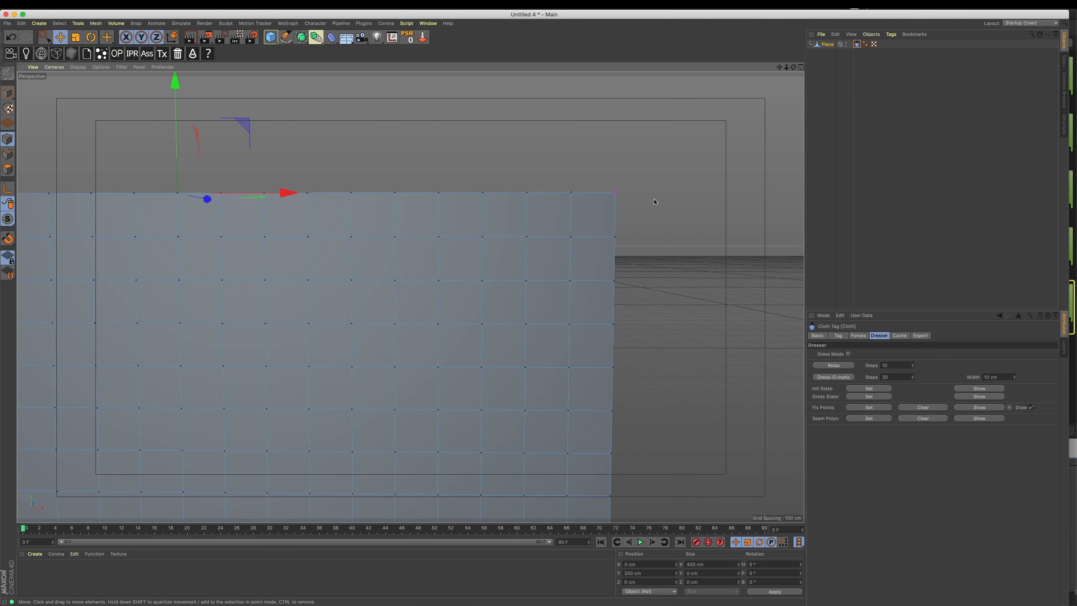
pyautogui.scroll(-8, 630, 215)
pyautogui.keyDown('alt'); pyautogui.moveTo(630, 214); pyautogui.dragTo(659, 216, button='middle'); pyautogui.keyUp('alt')
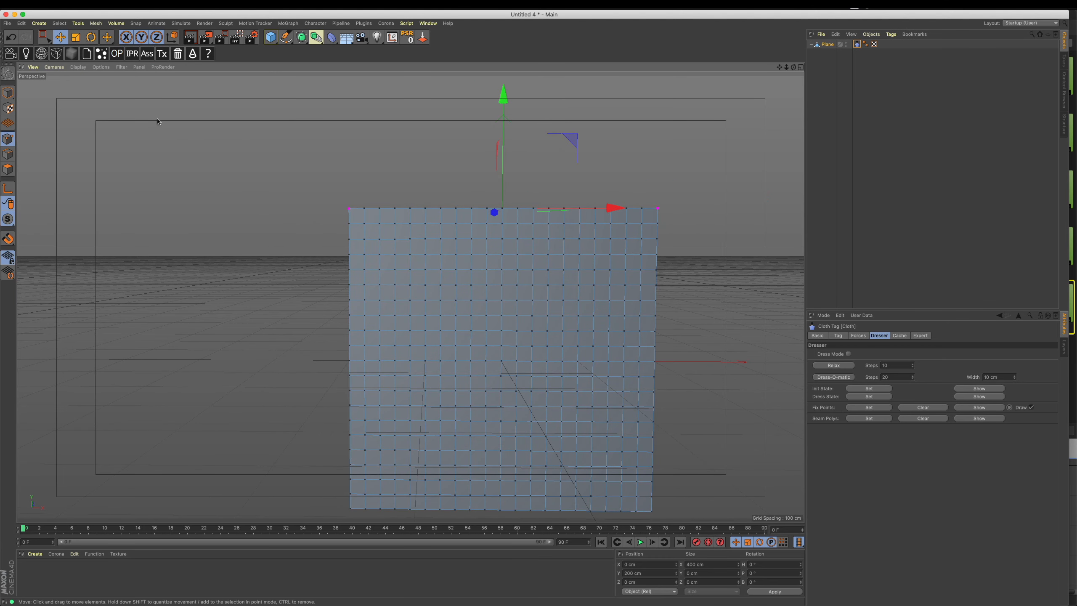
# Step: Return to model mode, play the cloth simulation to about frame 77, and examine how the plane hangs from its fixed corners
pyautogui.click(8, 93)
pyautogui.click(641, 542)
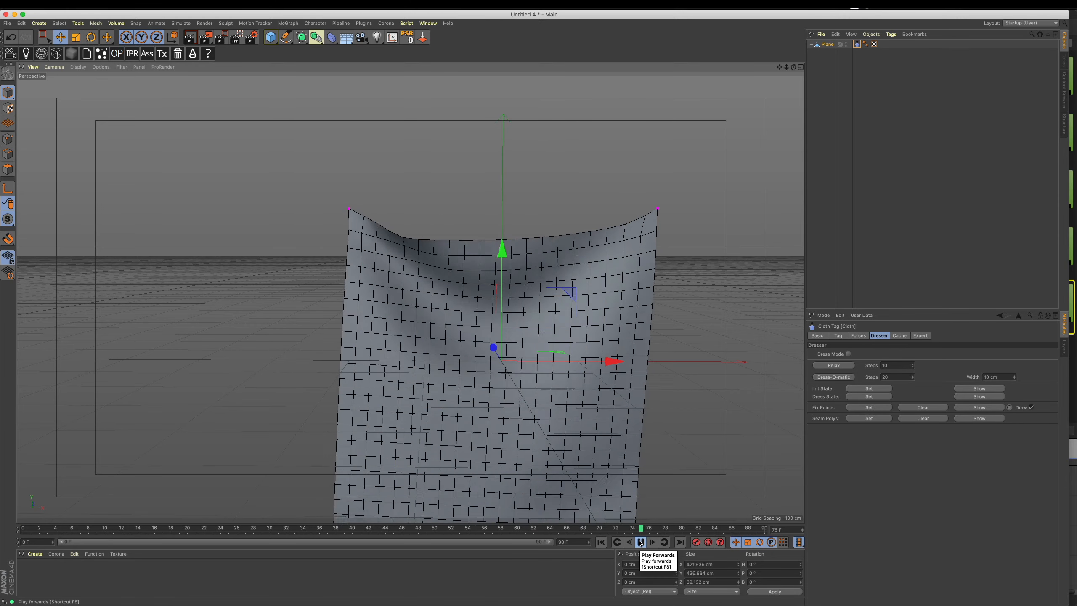
pyautogui.click(641, 543)
pyautogui.moveTo(415, 313)
pyautogui.keyDown('alt'); pyautogui.mouseDown()
pyautogui.moveTo(488, 337)
pyautogui.moveTo(415, 314)
pyautogui.mouseUp(); pyautogui.keyUp('alt')
pyautogui.scroll(3, 415, 313)
pyautogui.scroll(-4, 504, 307)
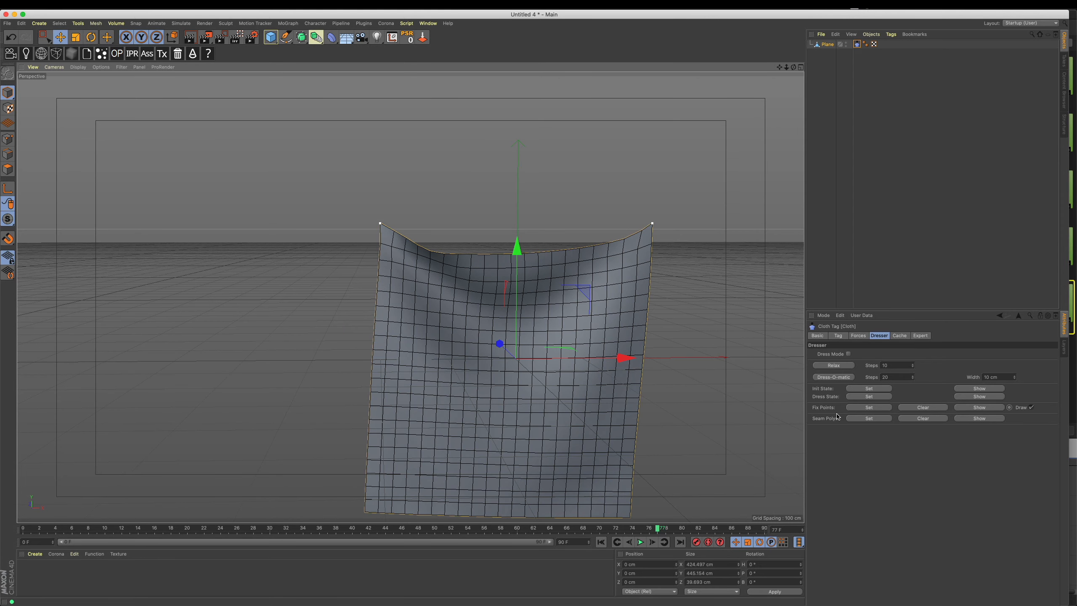
pyautogui.keyDown('alt'); pyautogui.moveTo(583, 338); pyautogui.dragTo(591, 343); pyautogui.keyUp('alt')
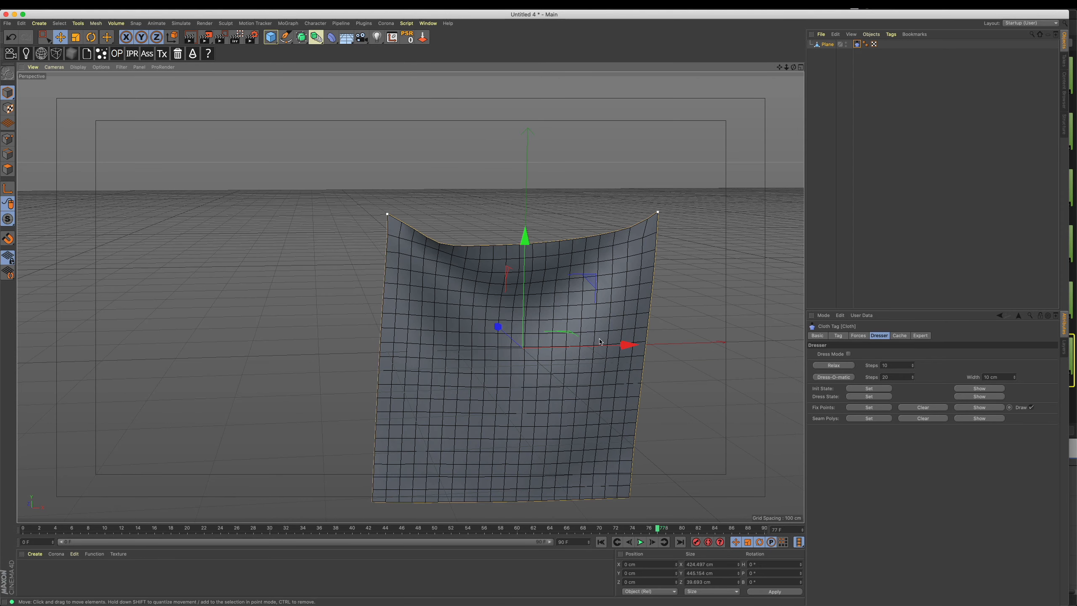
pyautogui.keyDown('alt'); pyautogui.moveTo(601, 291); pyautogui.dragTo(564, 266, button='middle'); pyautogui.keyUp('alt')
pyautogui.keyDown('alt'); pyautogui.moveTo(564, 266); pyautogui.dragTo(544, 271); pyautogui.keyUp('alt')
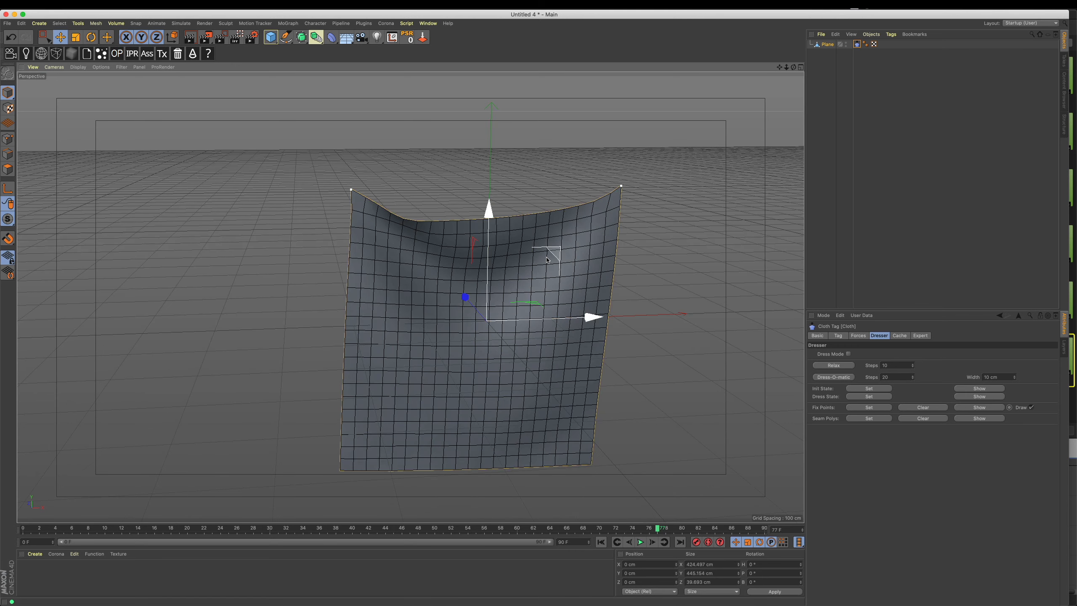
pyautogui.keyDown('alt'); pyautogui.moveTo(533, 307); pyautogui.dragTo(539, 280); pyautogui.keyUp('alt')
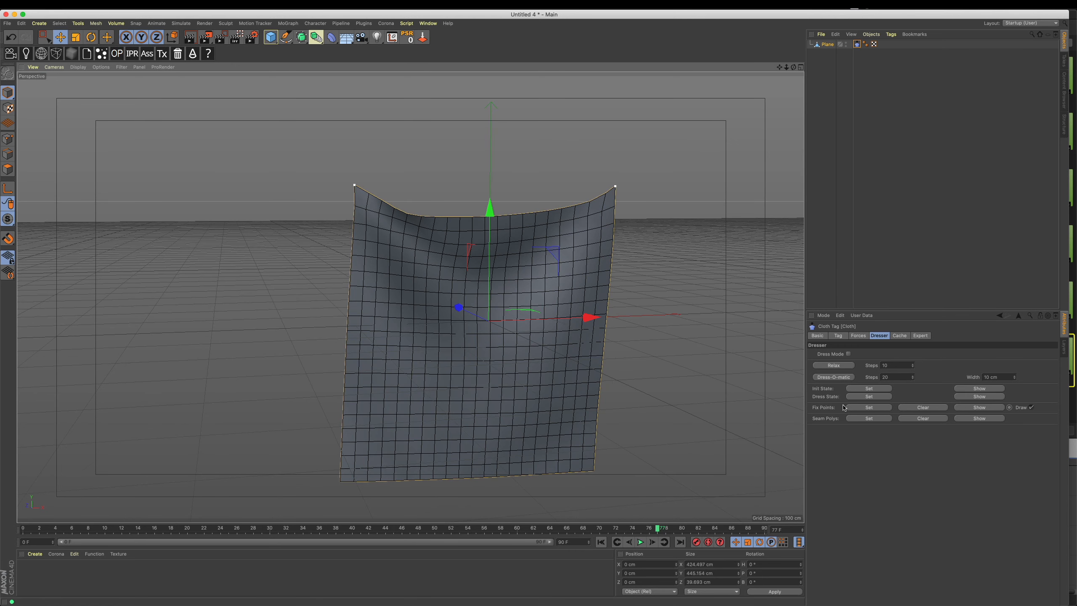
# Step: Close the plane test project without saving and return to the T-shirt character scene
pyautogui.click(706, 337)
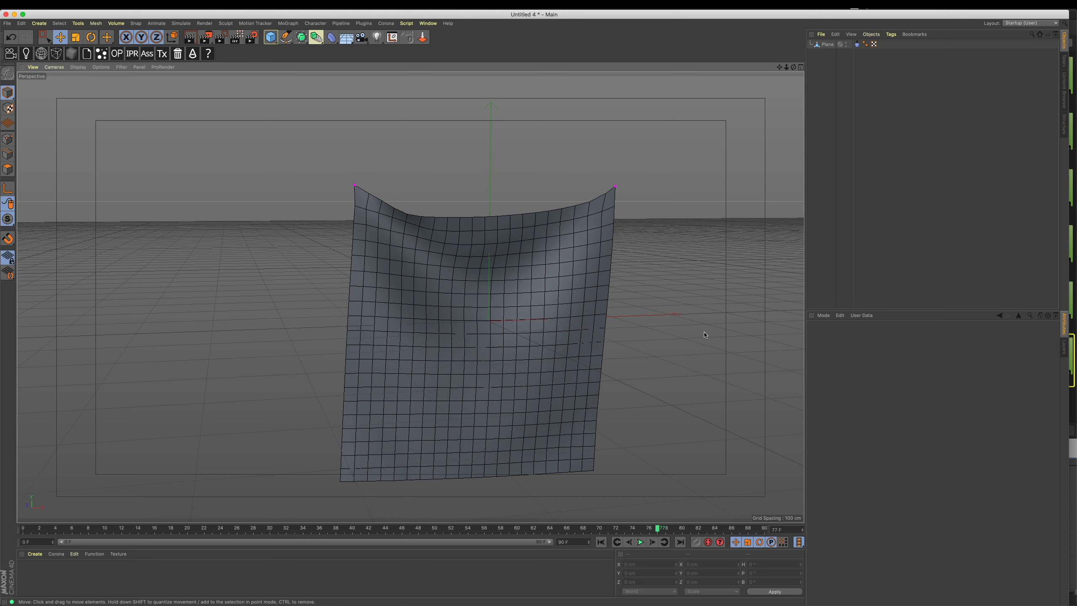
pyautogui.press('super+w')
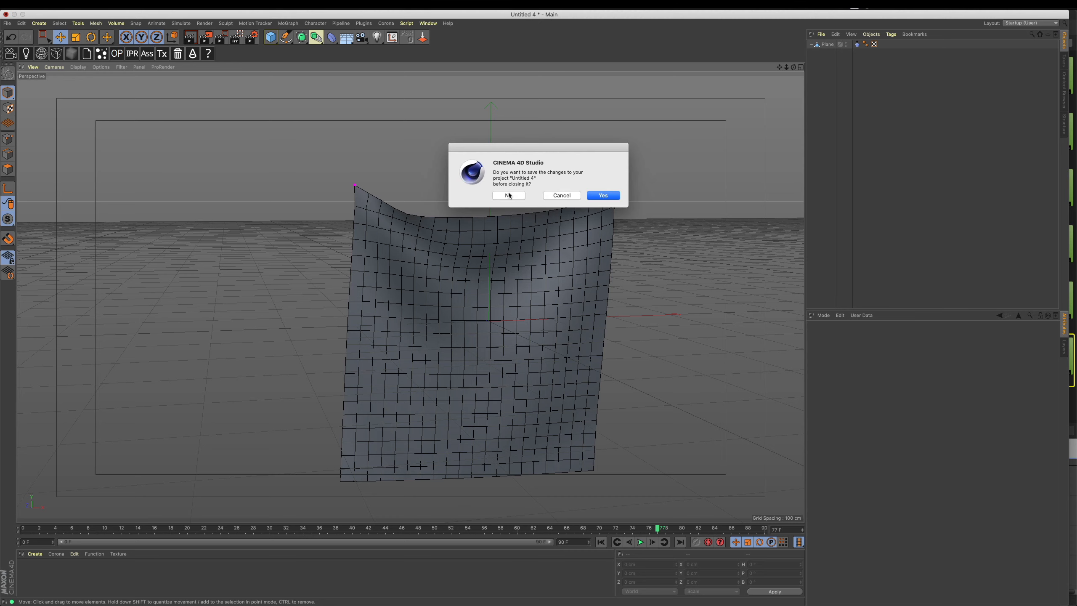
pyautogui.click(508, 196)
pyautogui.keyDown('alt'); pyautogui.moveTo(612, 236); pyautogui.dragTo(680, 250); pyautogui.keyUp('alt')
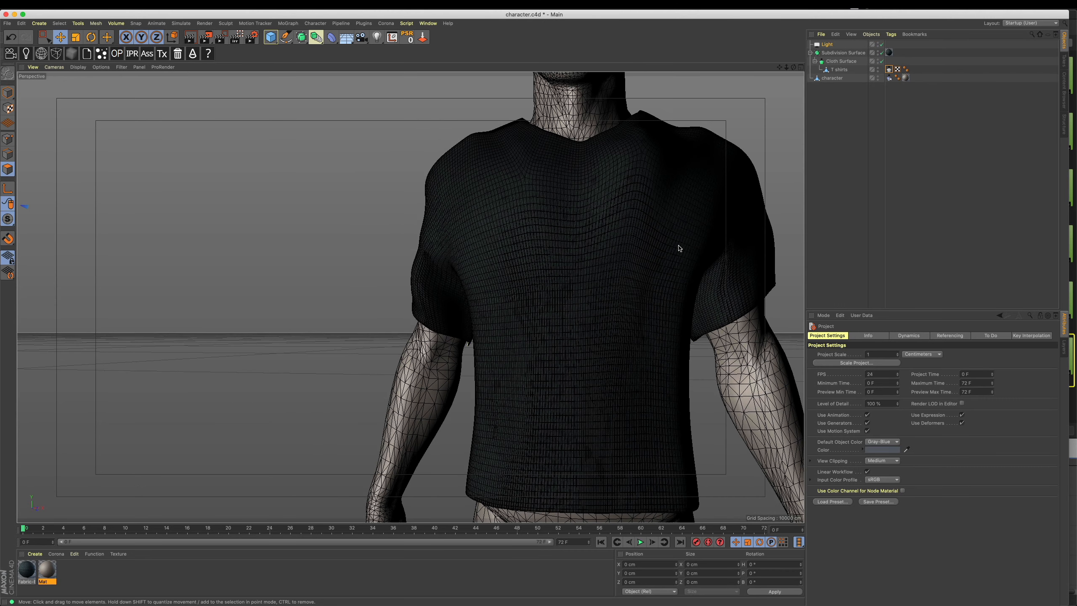
# Step: Review the dresser settings of the T-shirt's Cloth tag, and select the Subdivision Surface object
pyautogui.click(889, 69)
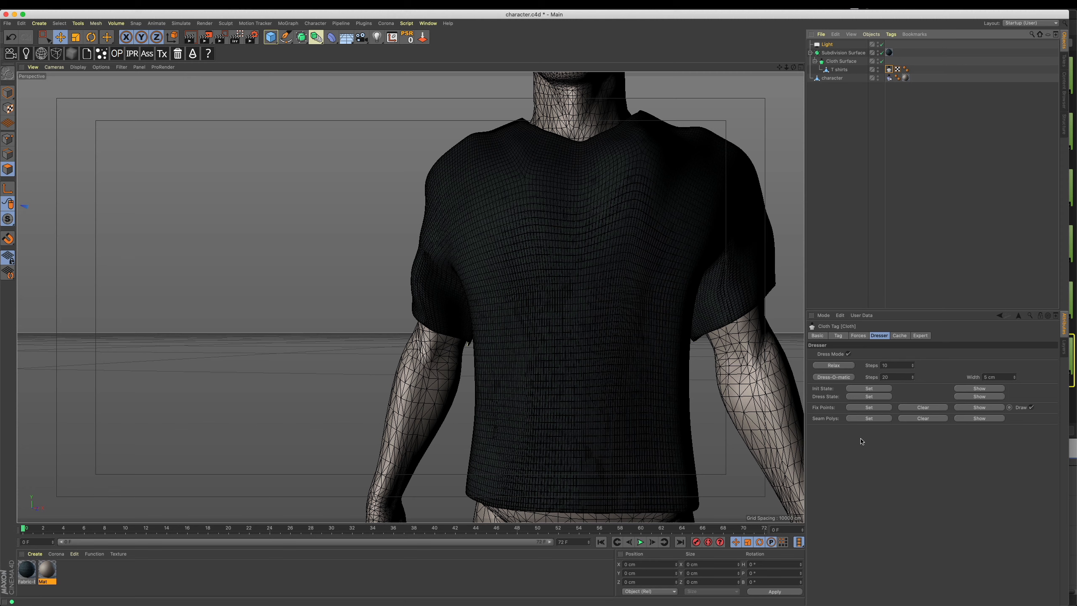
pyautogui.click(852, 140)
pyautogui.click(842, 53)
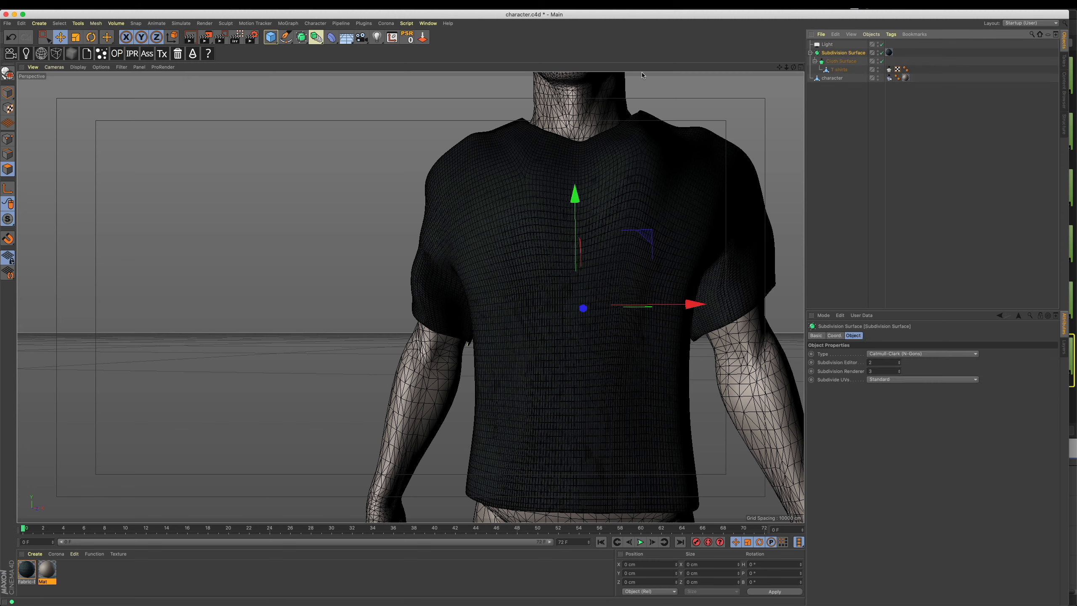